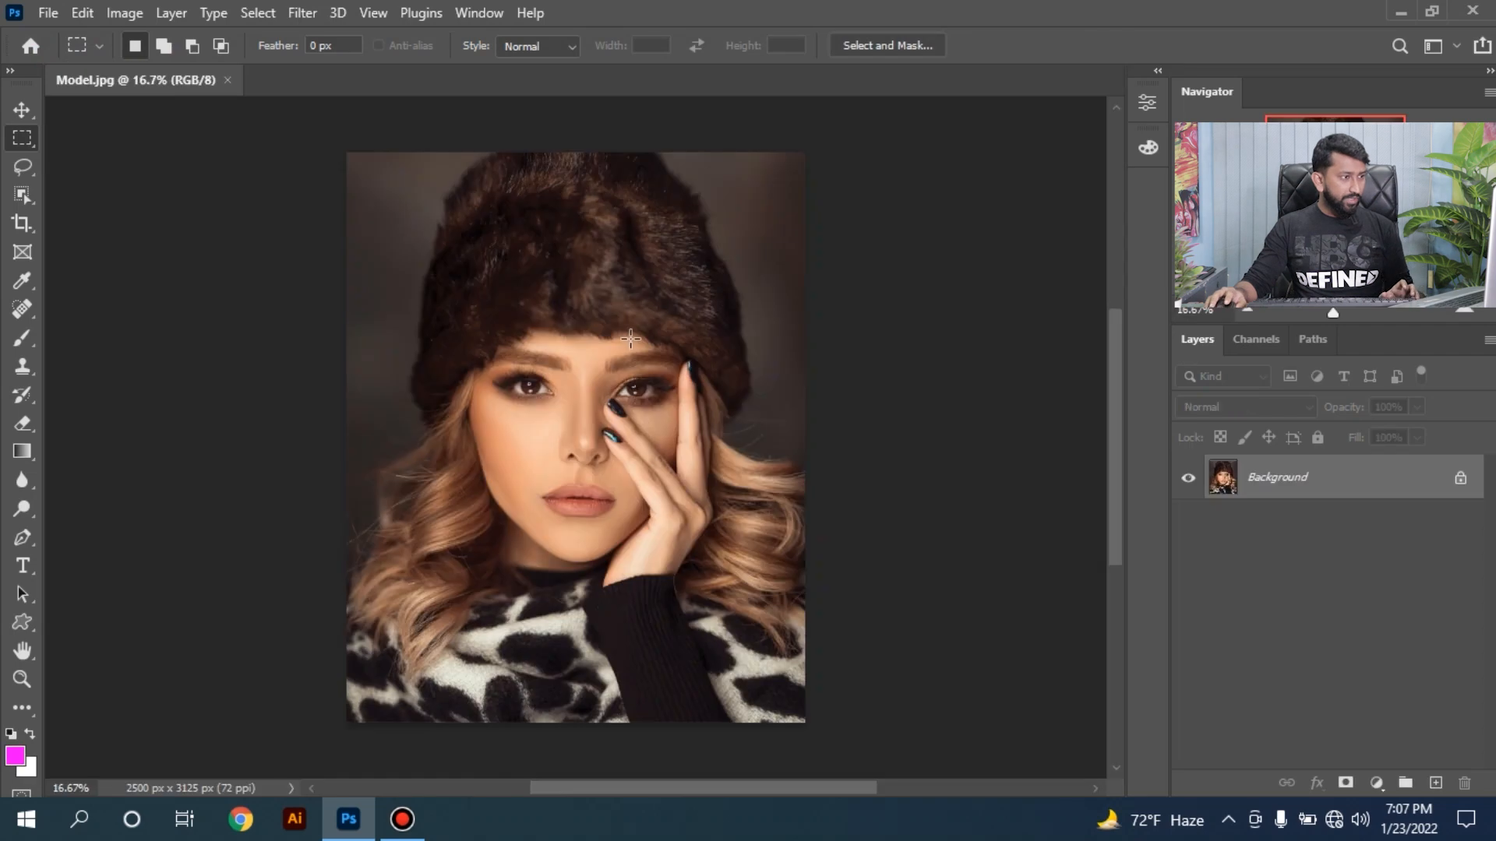
Open the New Model image as a second document and zoom in on the model's lips.
{"action": "left_click_drag", "start_coordinate": [558, 511], "coordinate": [677, 508]}
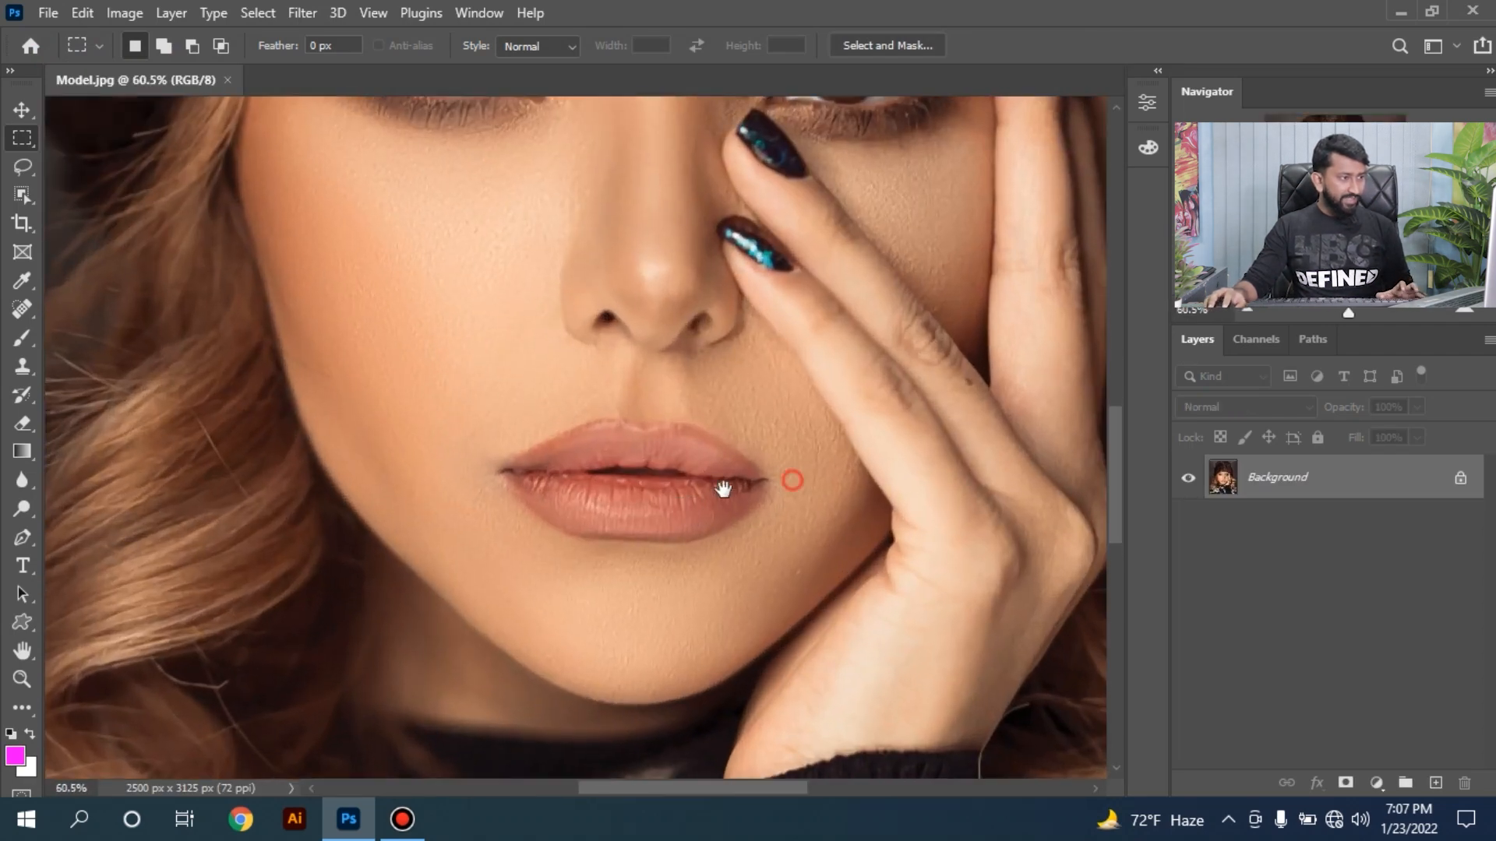
{"action": "left_click_drag", "start_coordinate": [792, 480], "coordinate": [696, 492]}
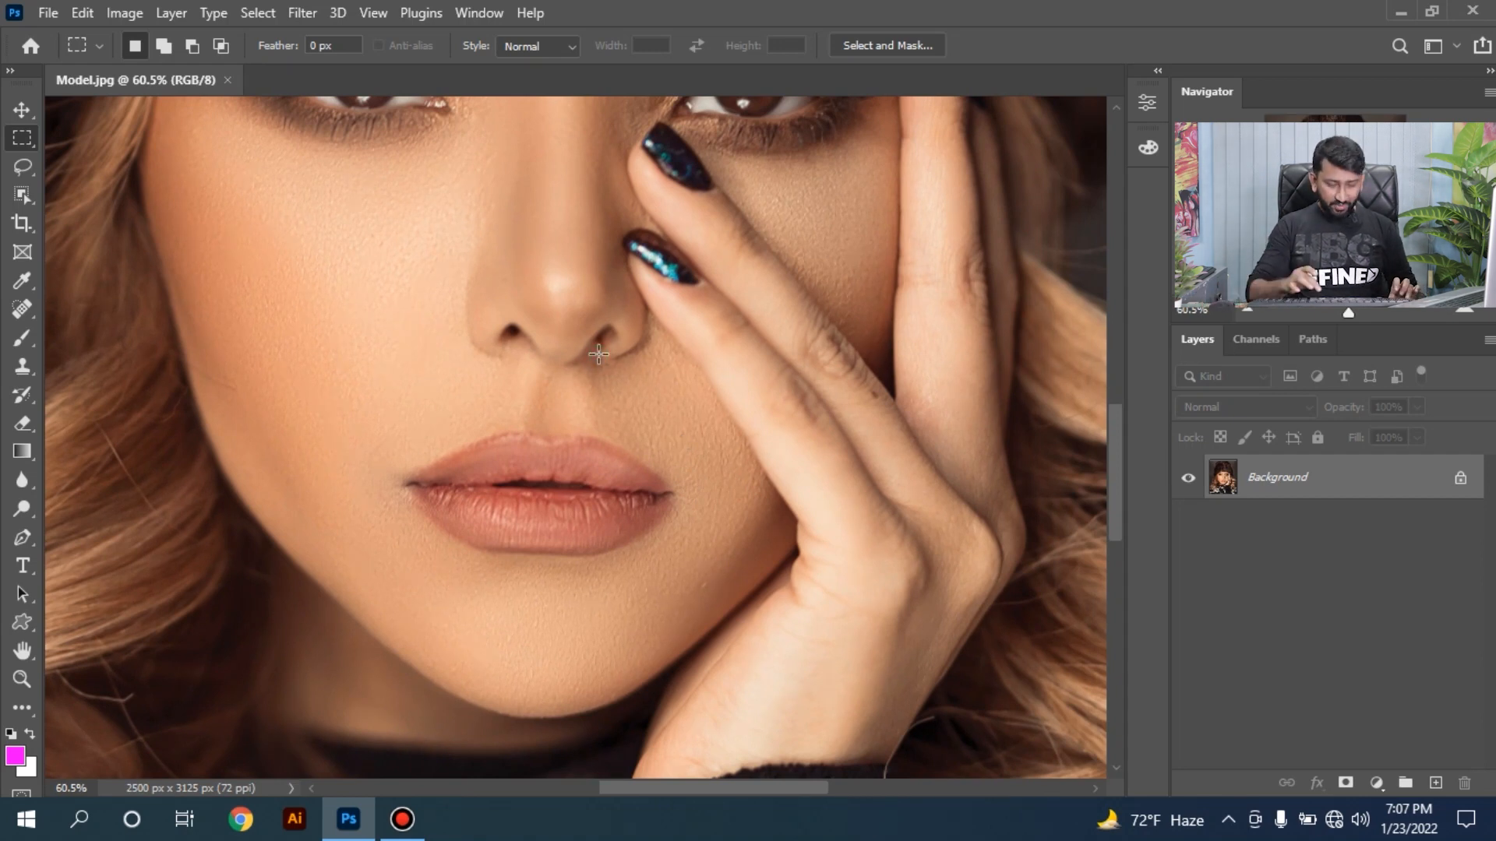
{"action": "key", "text": "ctrl+o"}
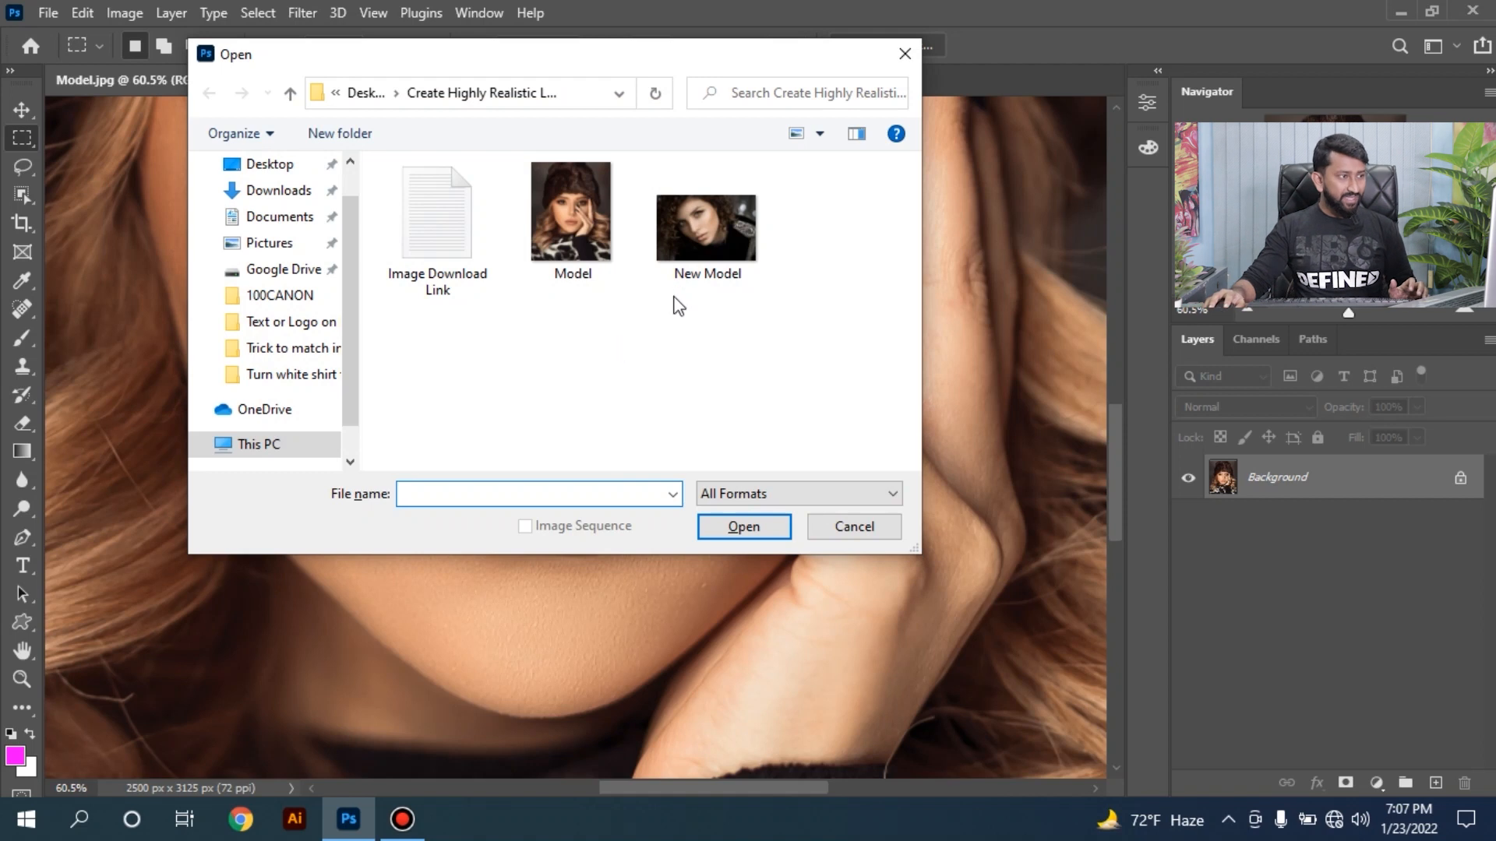
{"action": "double_click", "coordinate": [703, 246]}
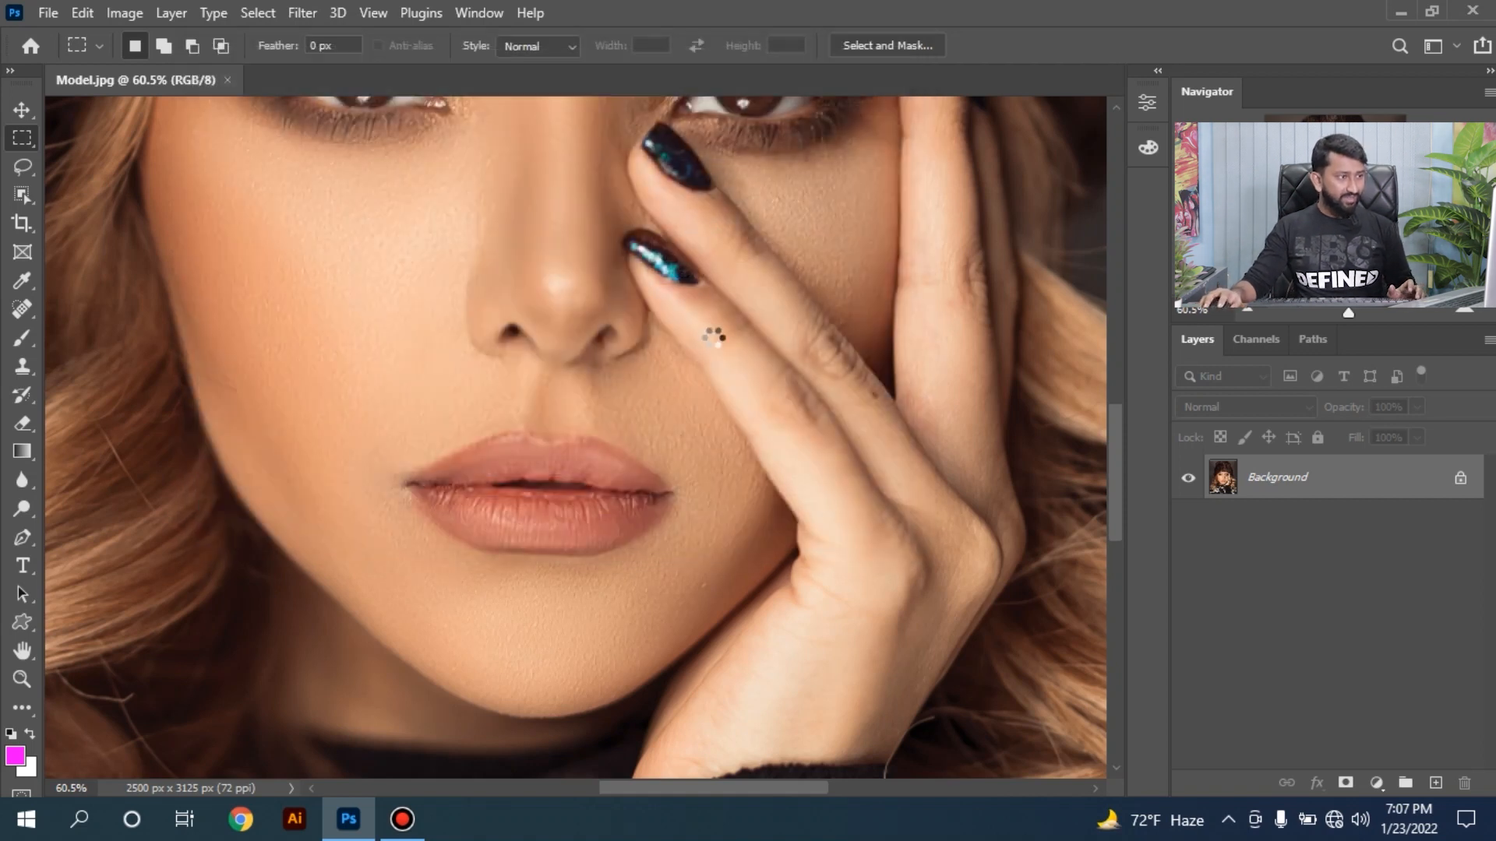
{"action": "left_click", "coordinate": [564, 511], "text": "ctrl"}
{"action": "left_click", "coordinate": [564, 511], "text": "ctrl"}
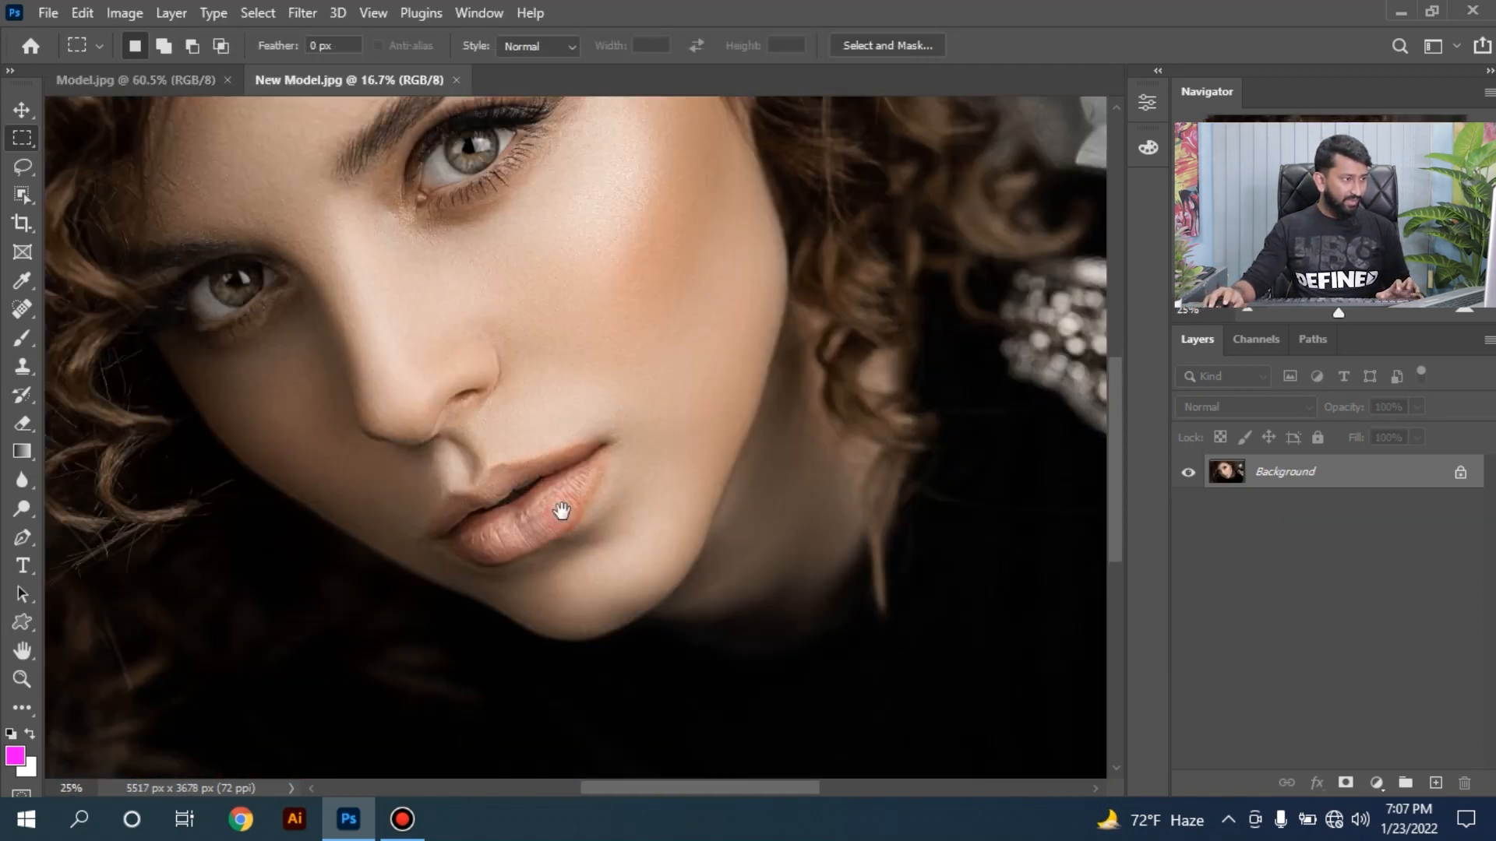
{"action": "left_click_drag", "start_coordinate": [631, 476], "coordinate": [611, 480]}
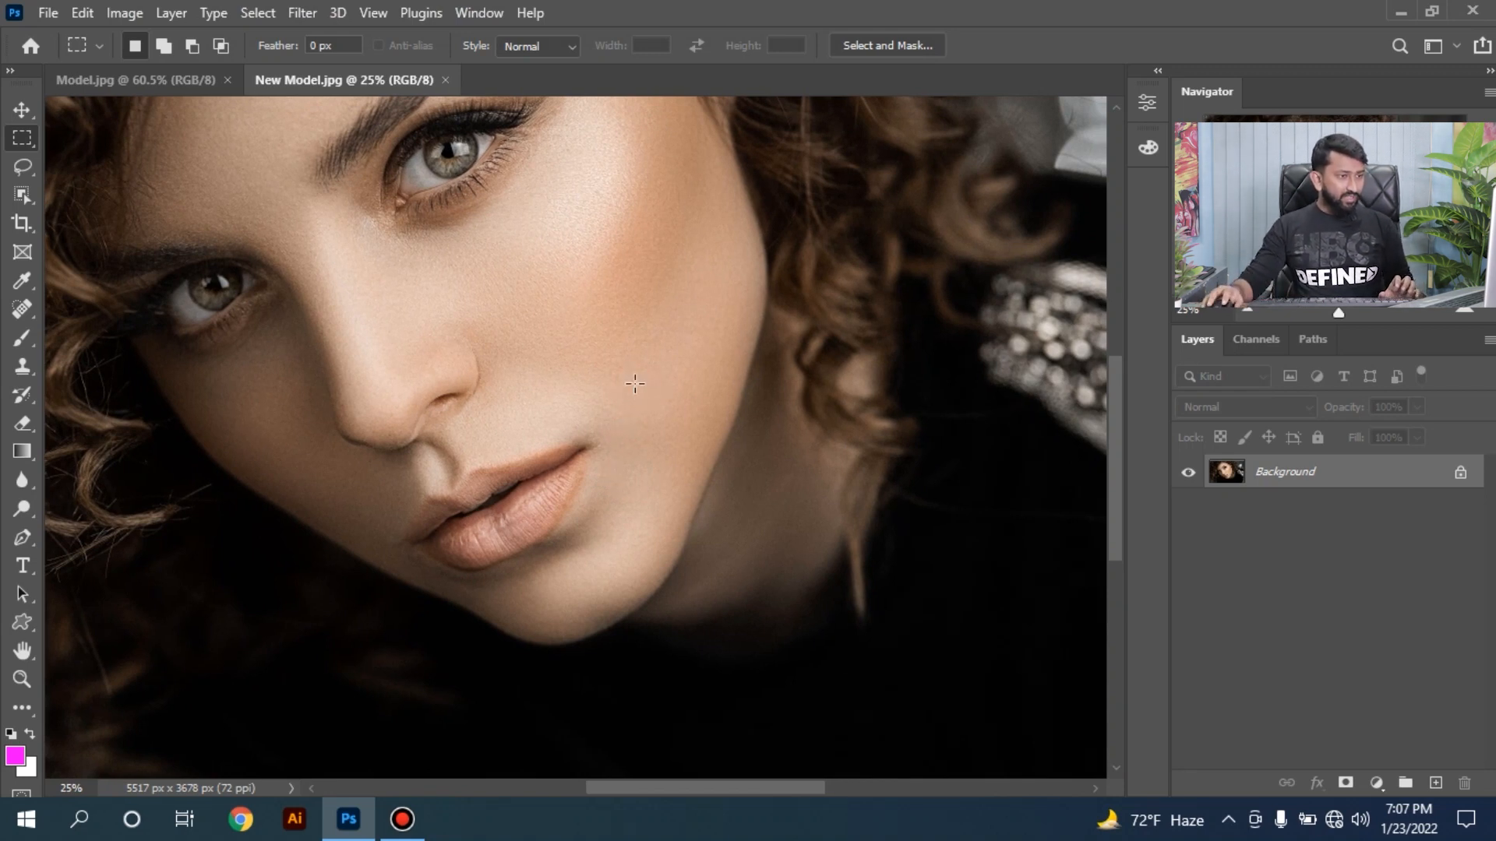
{"action": "left_click", "coordinate": [569, 454]}
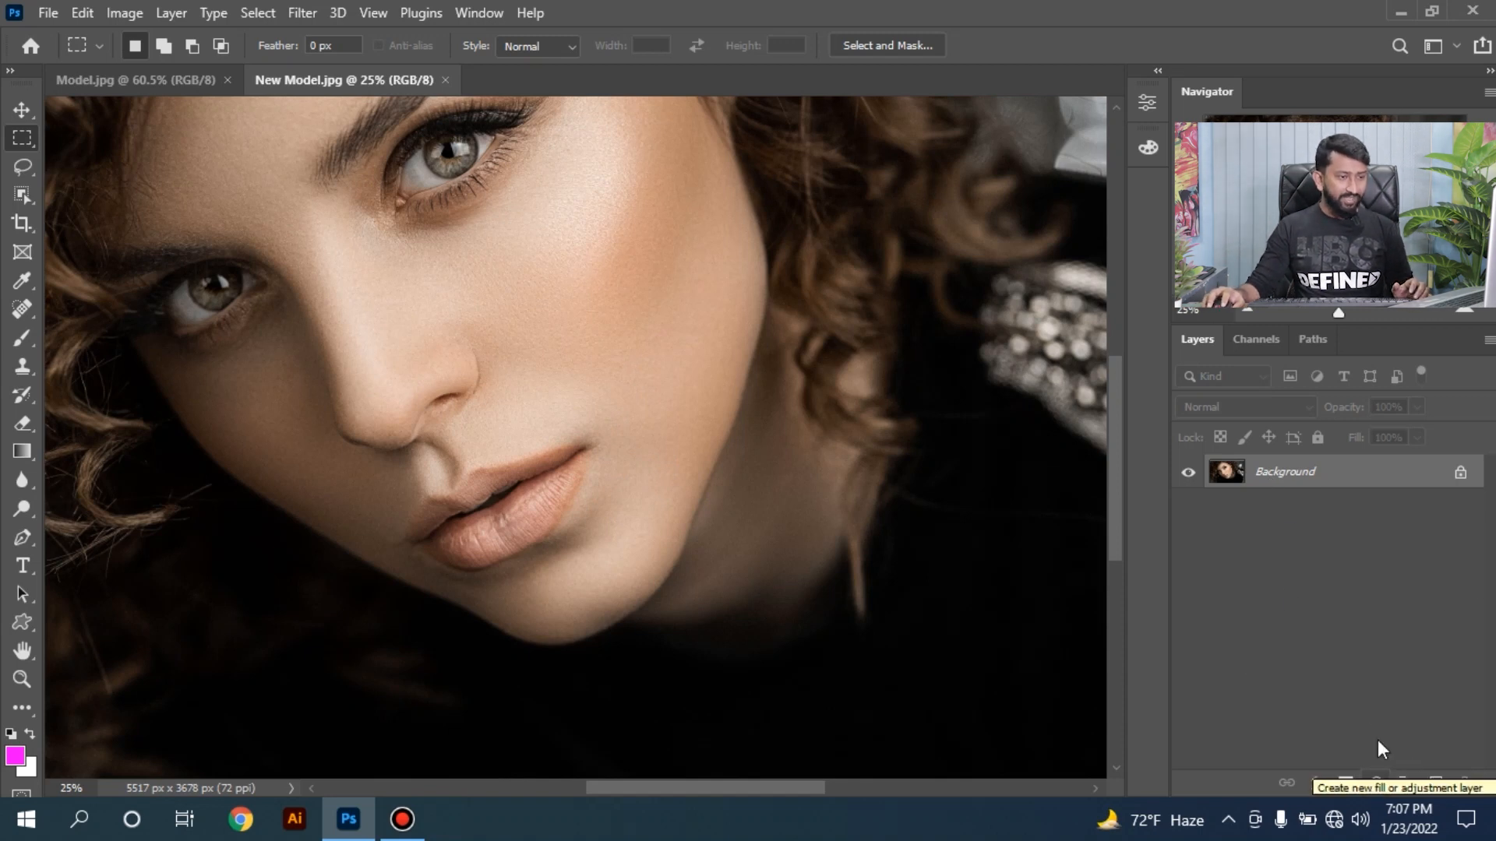
Add a Solid Color fill layer above the photo with the dark red colour ca0000.
{"action": "left_click", "coordinate": [1377, 783]}
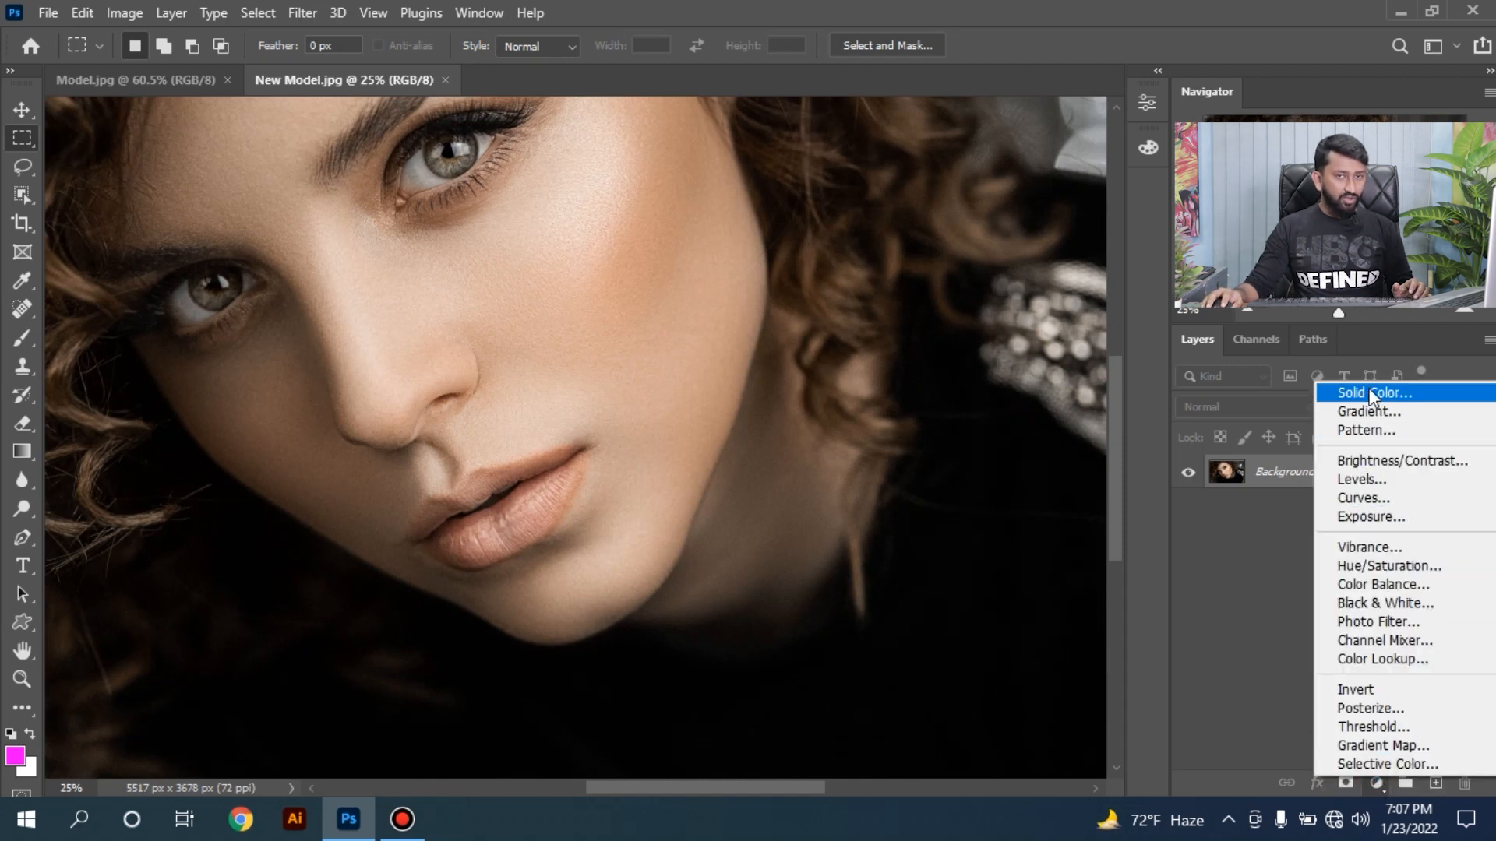
{"action": "left_click", "coordinate": [1370, 393]}
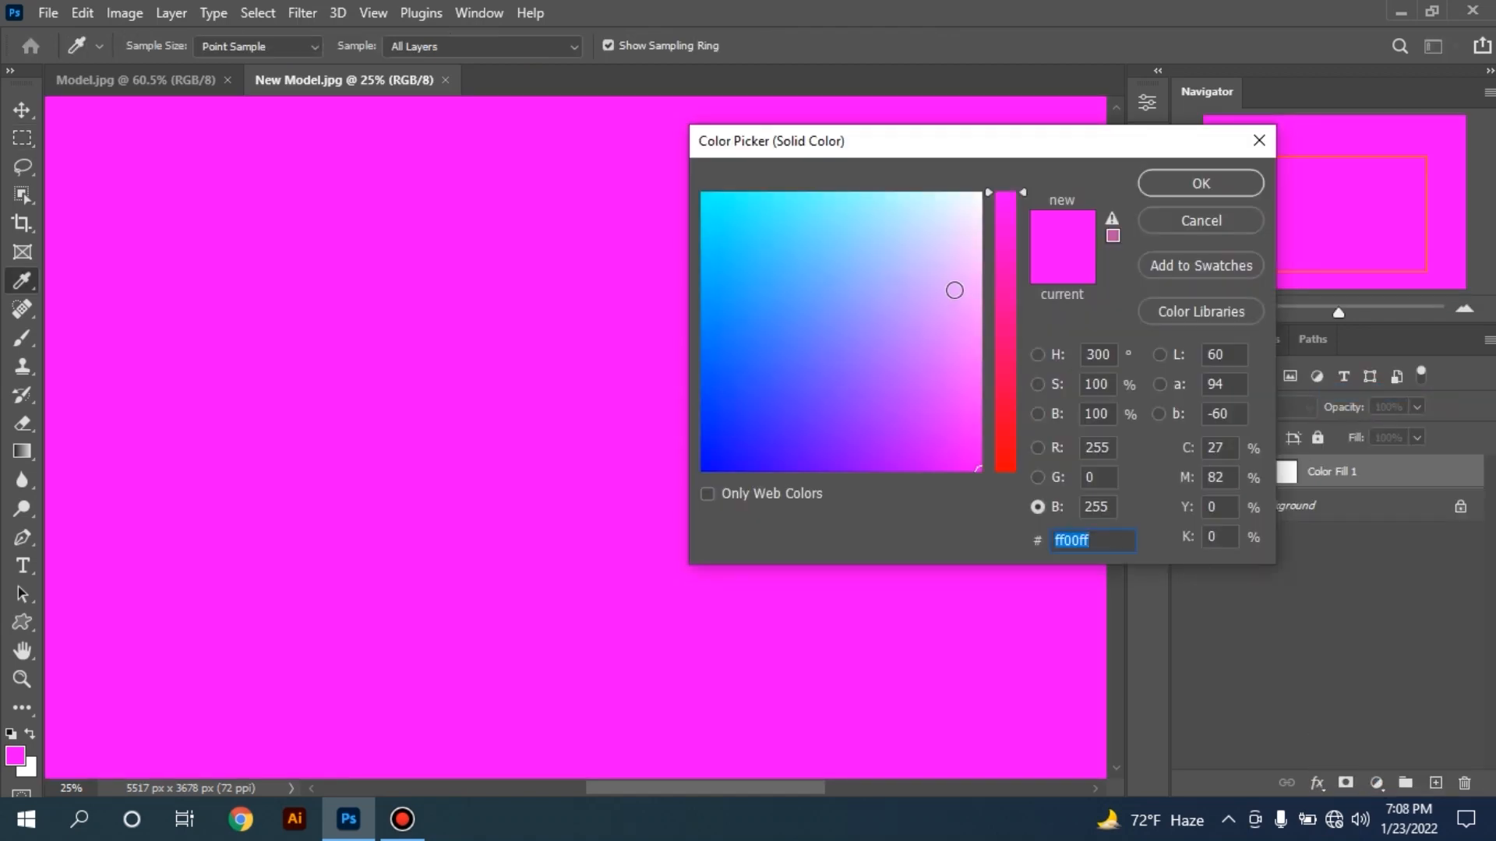
{"action": "left_click", "coordinate": [1038, 355]}
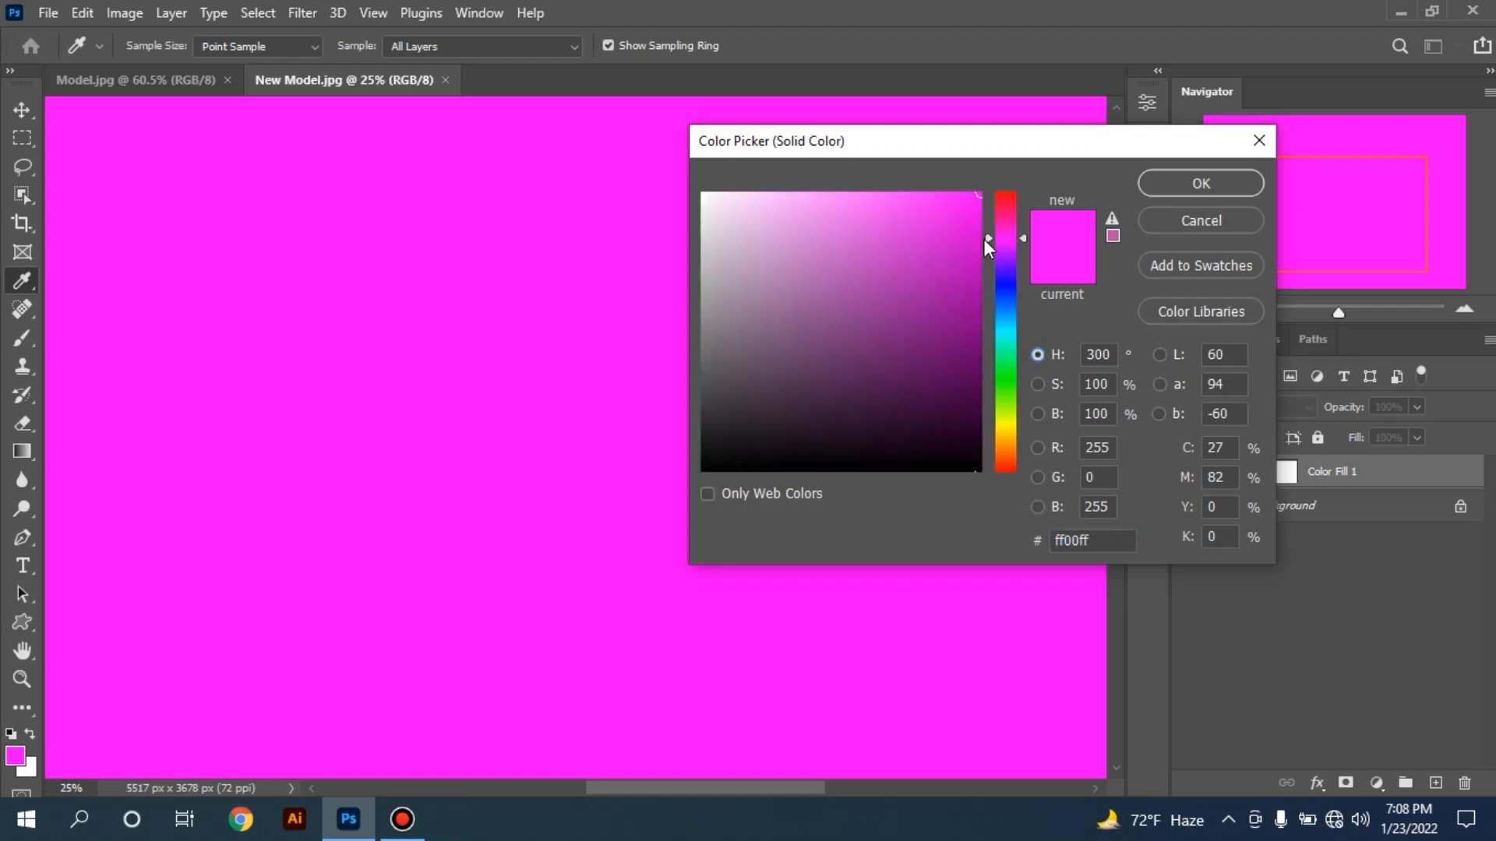
{"action": "left_click_drag", "start_coordinate": [1004, 235], "coordinate": [1011, 188]}
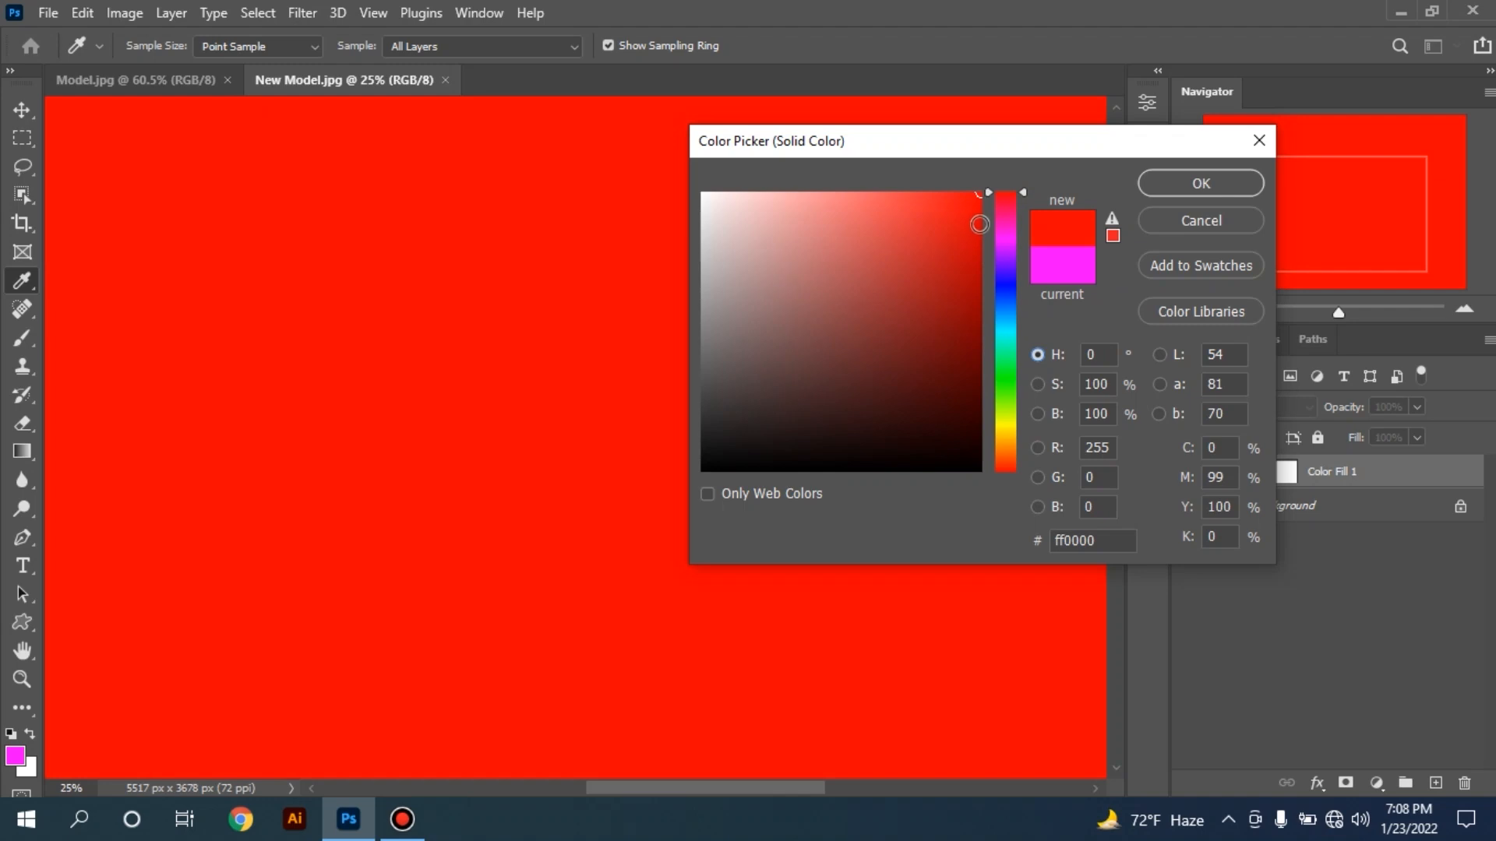
{"action": "left_click_drag", "start_coordinate": [973, 224], "coordinate": [1000, 250]}
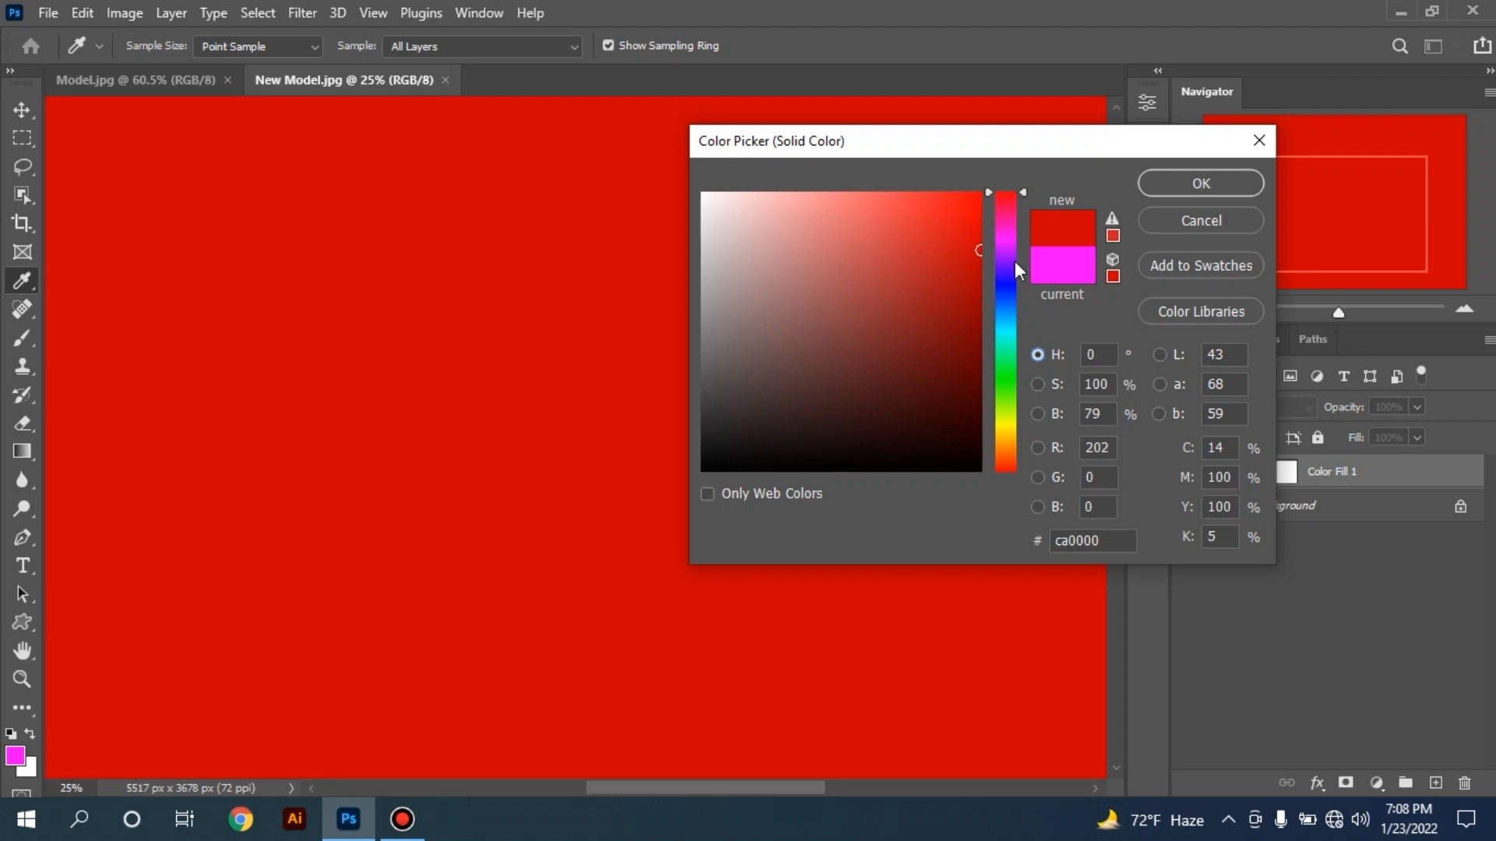
{"action": "left_click", "coordinate": [1189, 190]}
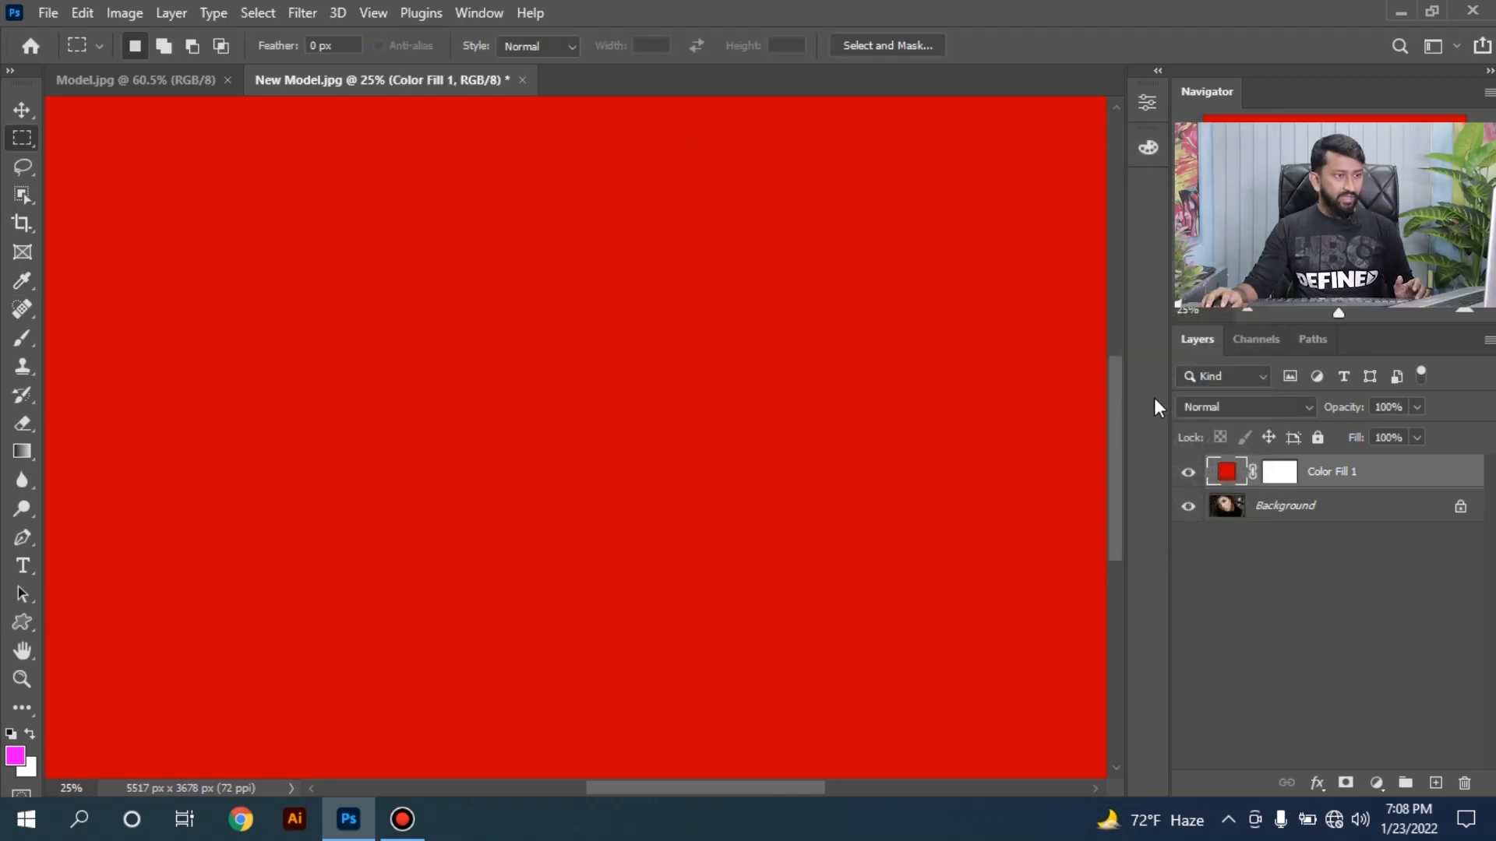
Set the red fill layer's blending mode to Multiply and invert its layer mask to black.
{"action": "left_click", "coordinate": [1205, 404]}
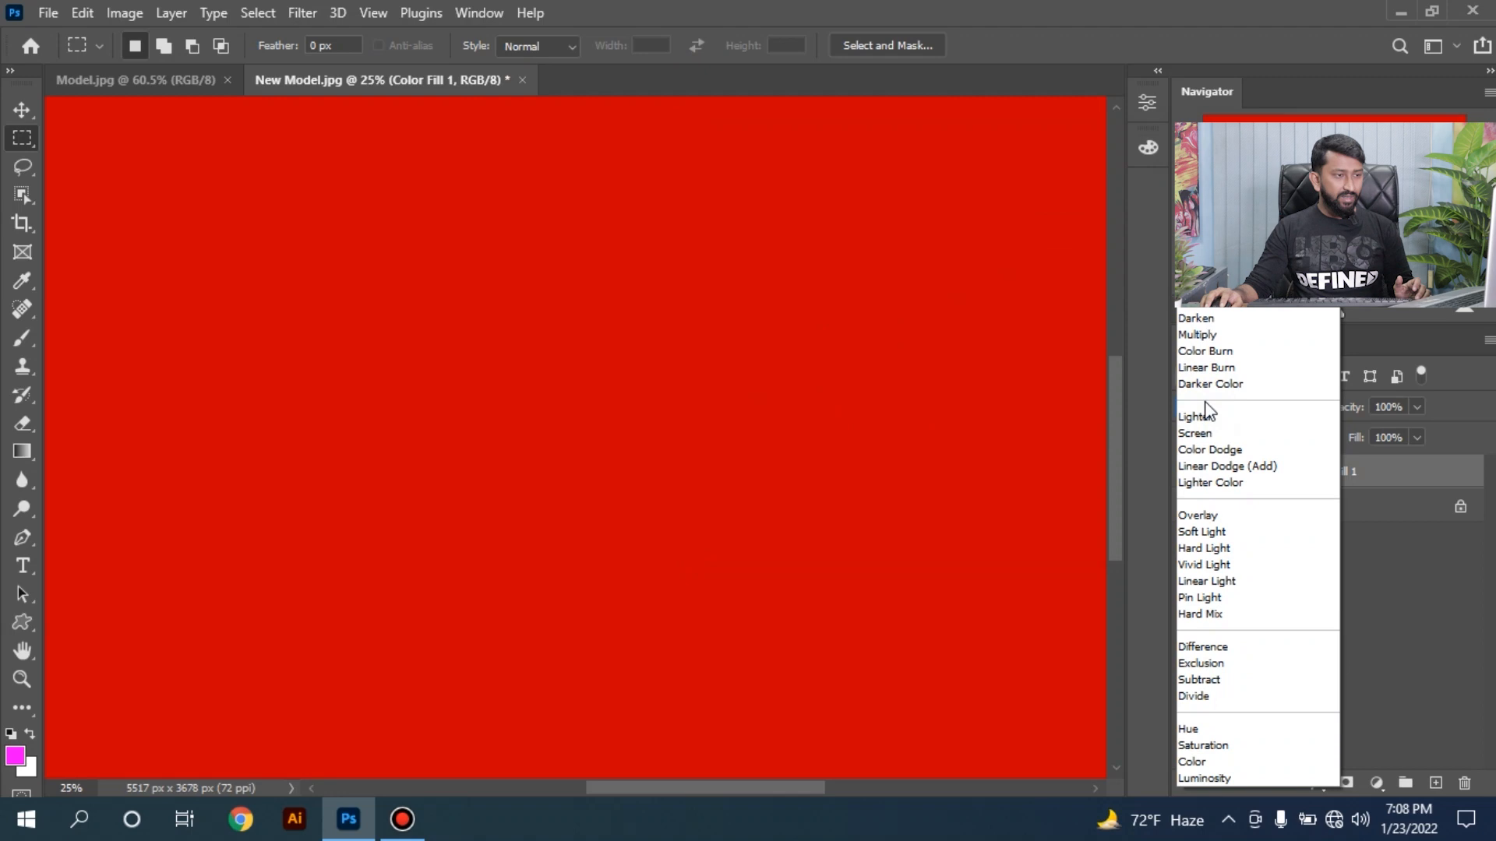
{"action": "left_click", "coordinate": [1212, 338]}
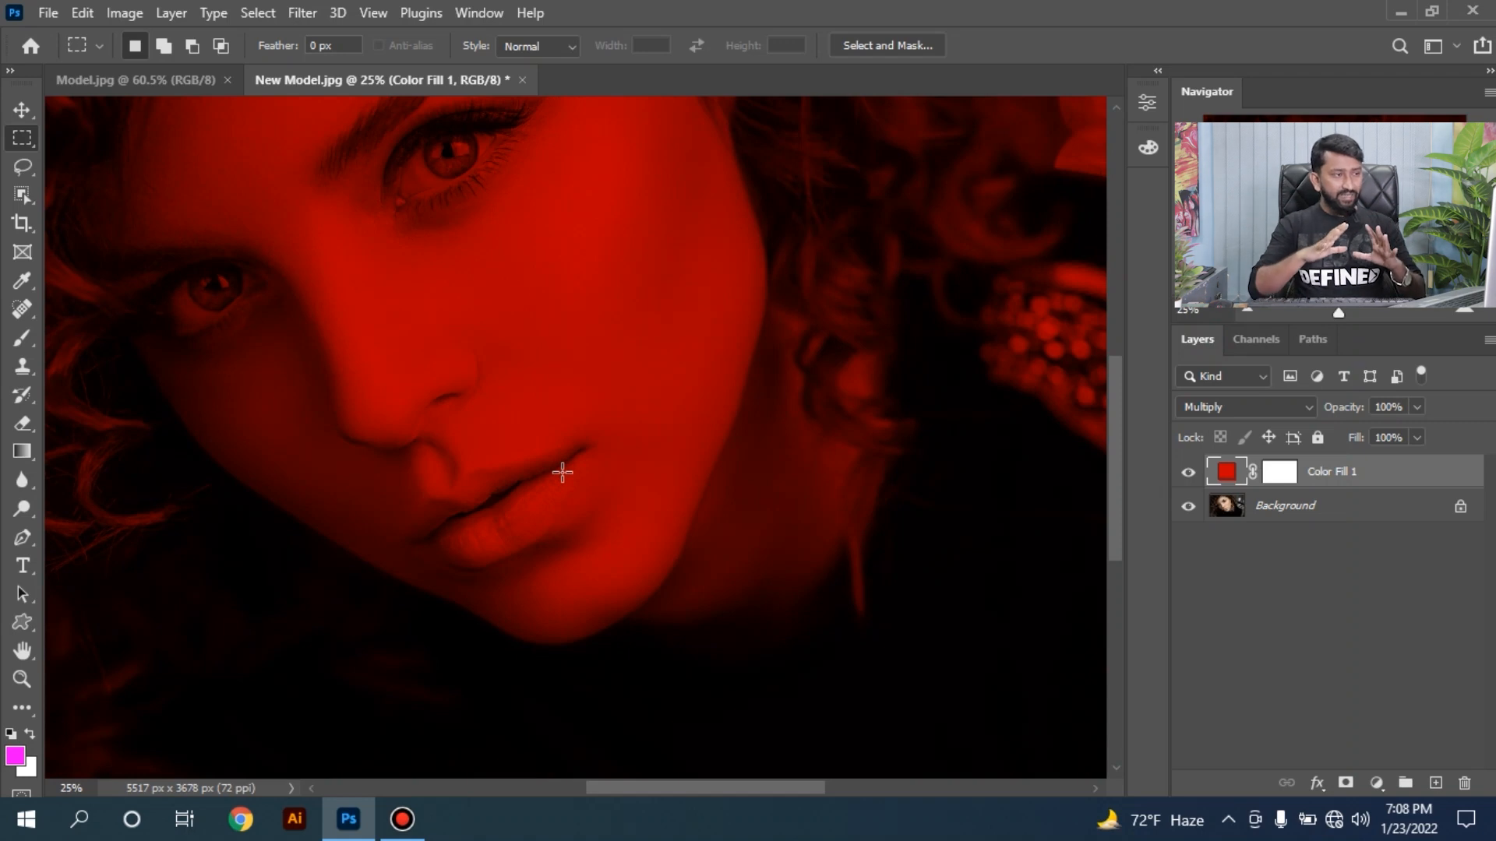
{"action": "left_click", "coordinate": [1274, 473]}
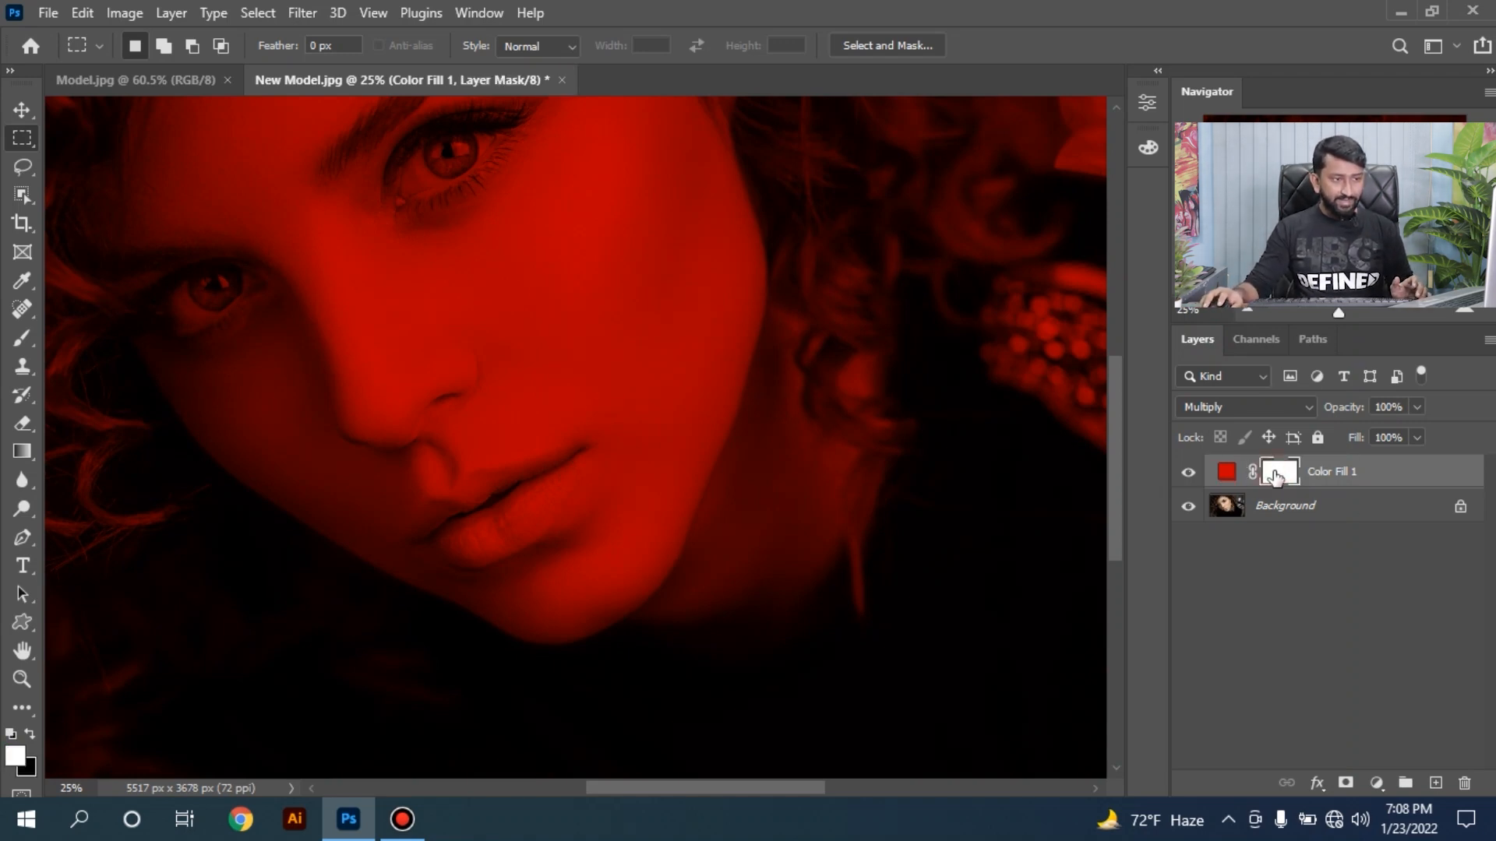
{"action": "left_click", "coordinate": [1221, 477]}
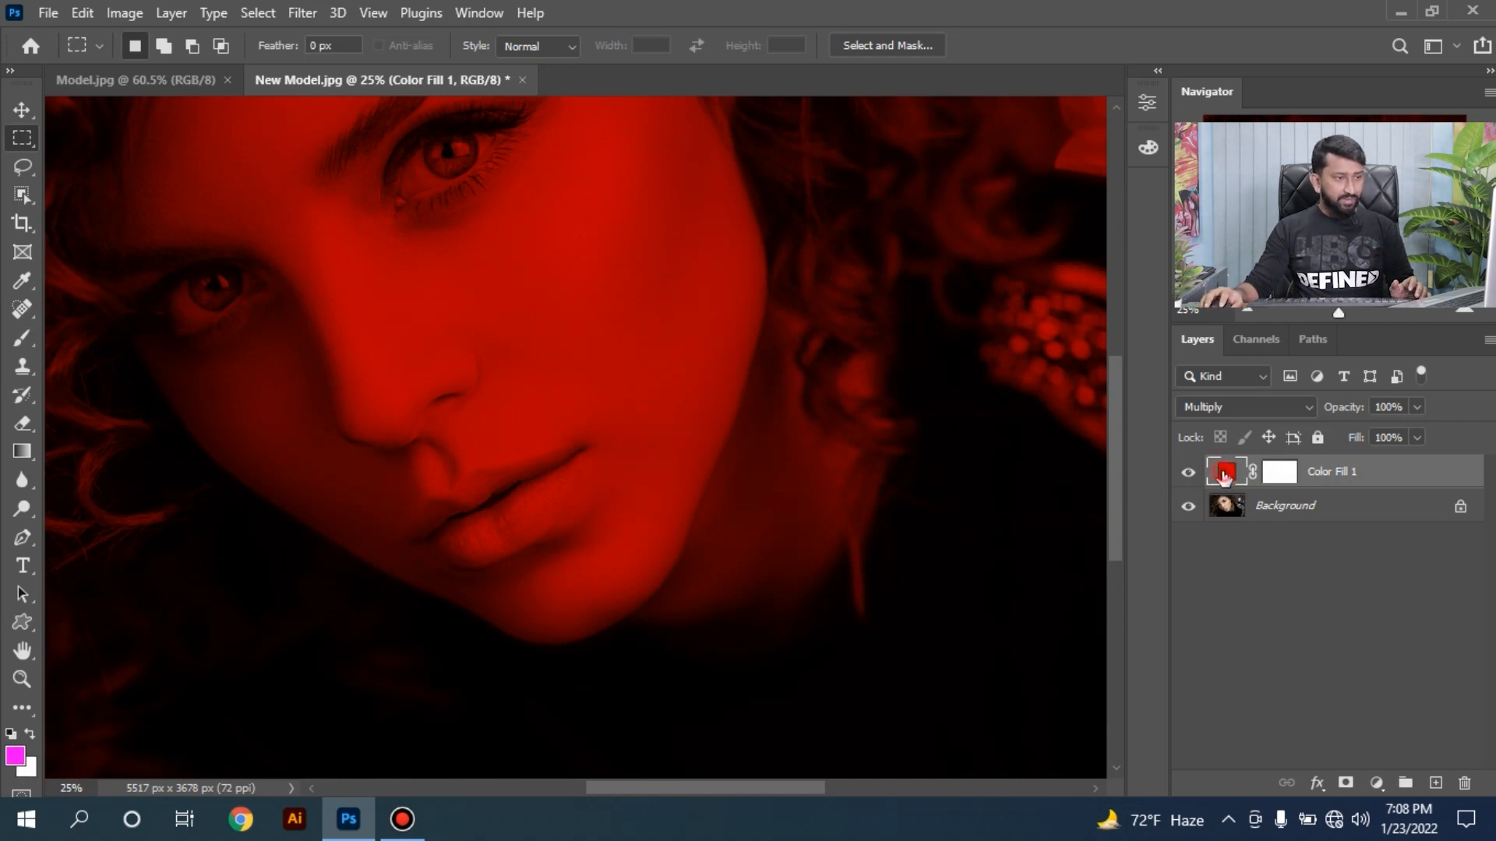
{"action": "left_click", "coordinate": [1284, 477]}
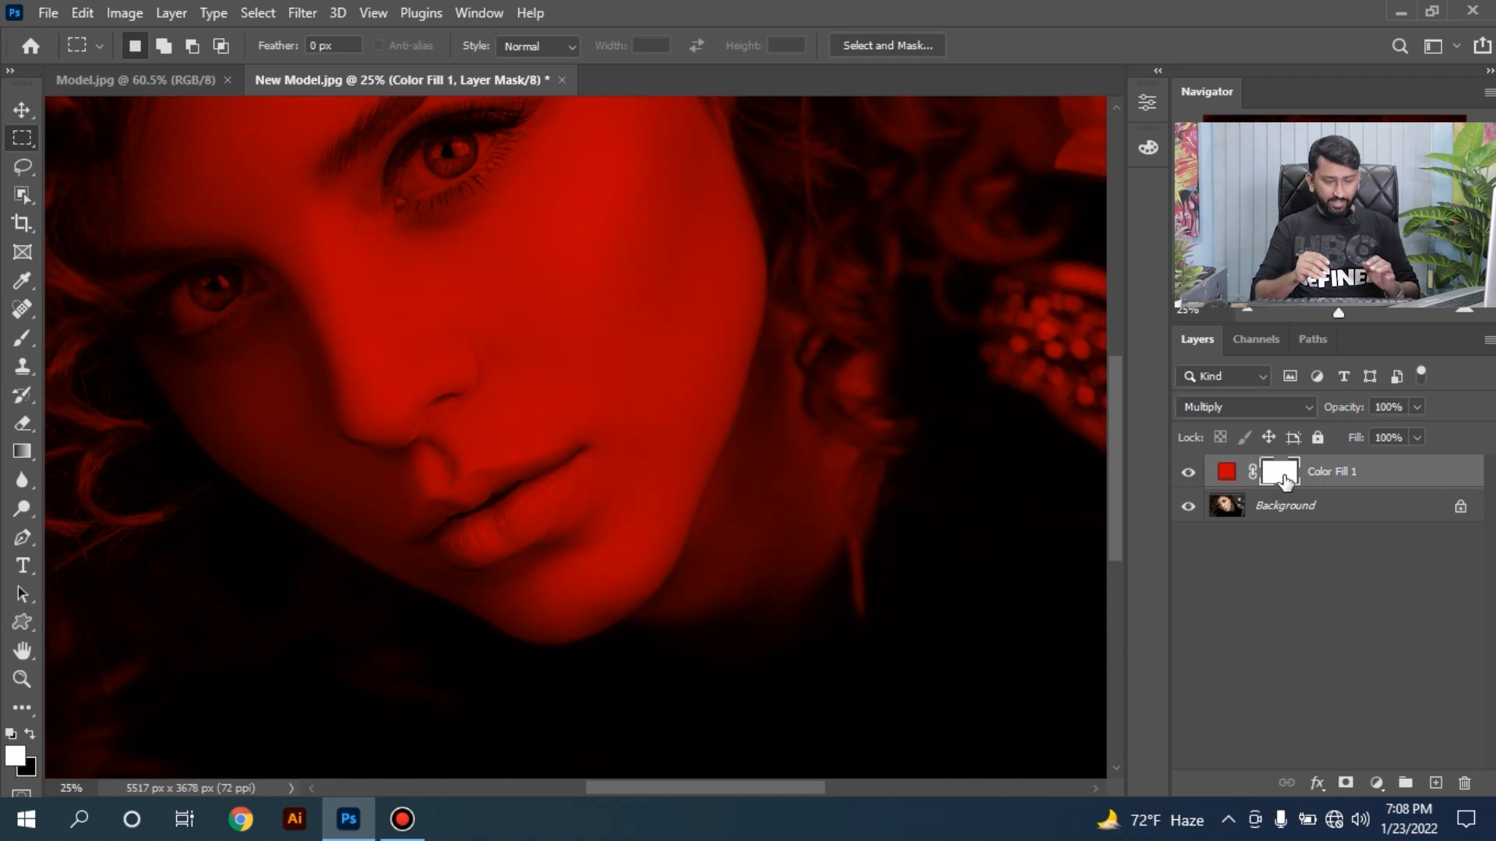
{"action": "key", "text": "ctrl+i"}
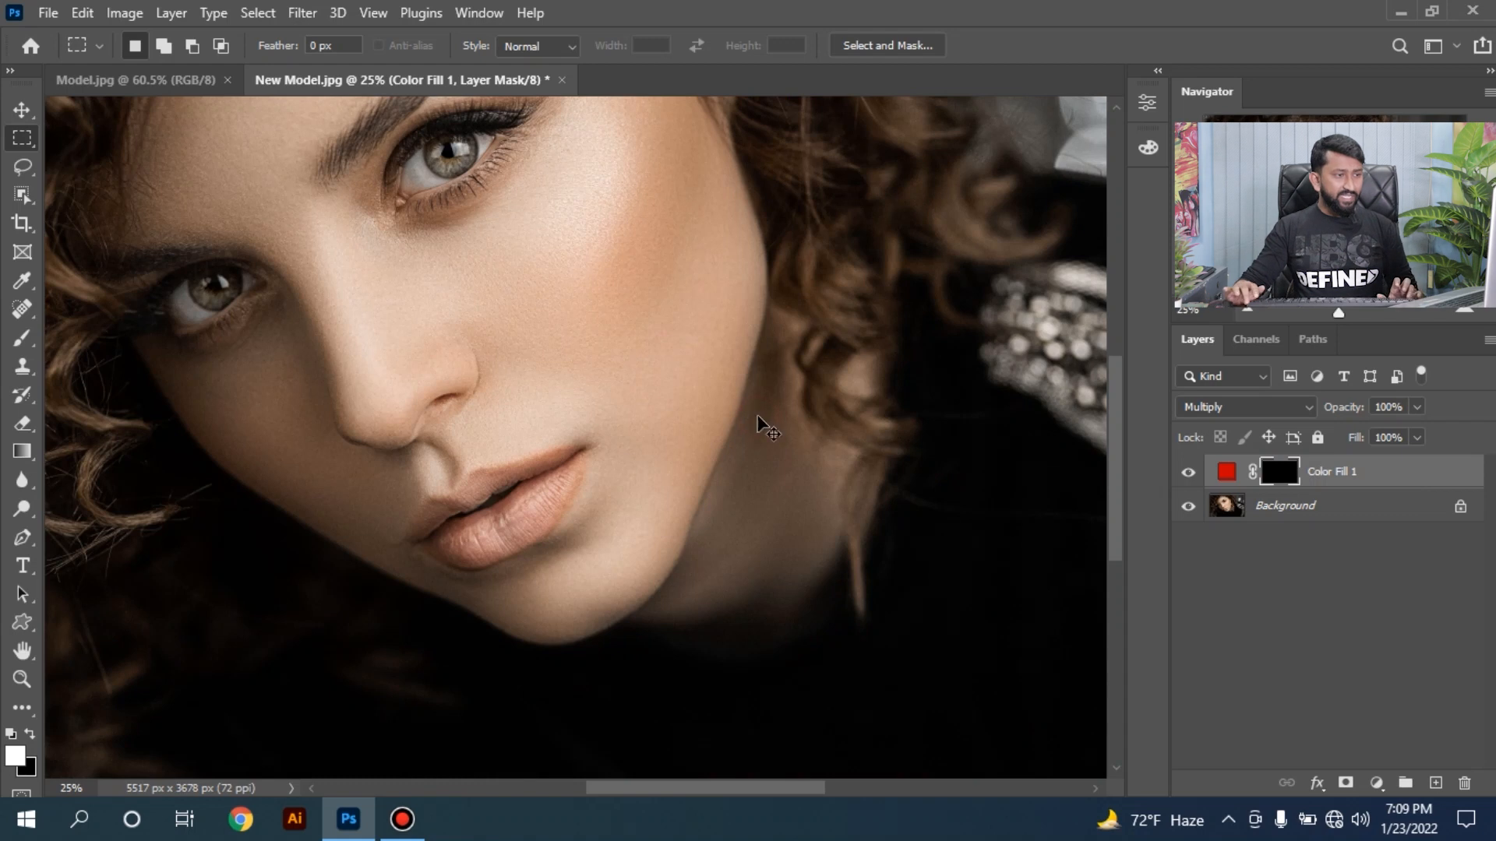
Choose the Brush tool and adjust it to a soft brush with a 148 px diameter for the lips.
{"action": "key", "text": "ctrl+minus"}
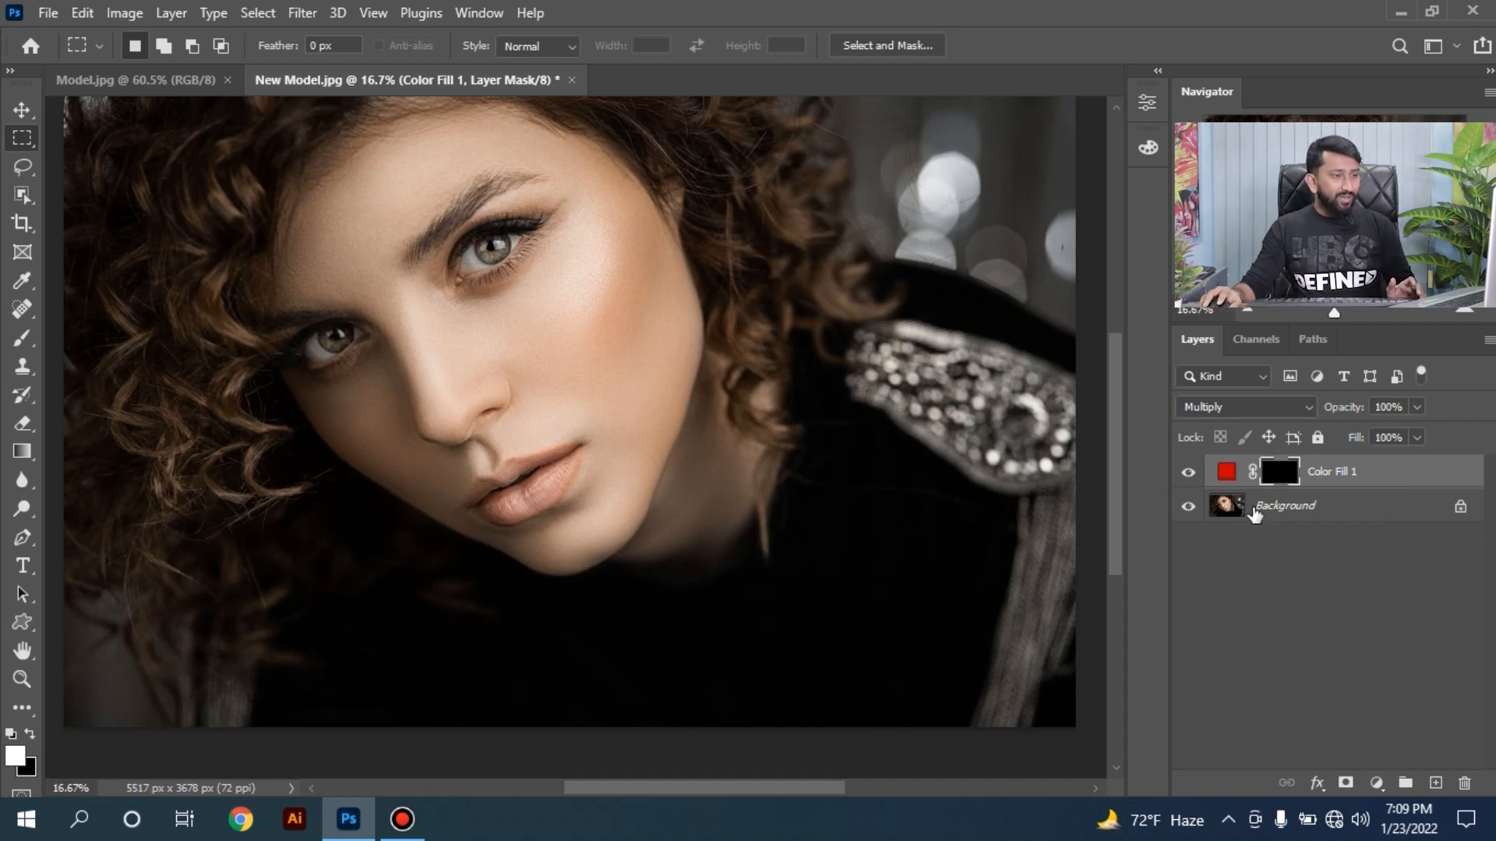
{"action": "left_click", "coordinate": [592, 499], "text": "ctrl"}
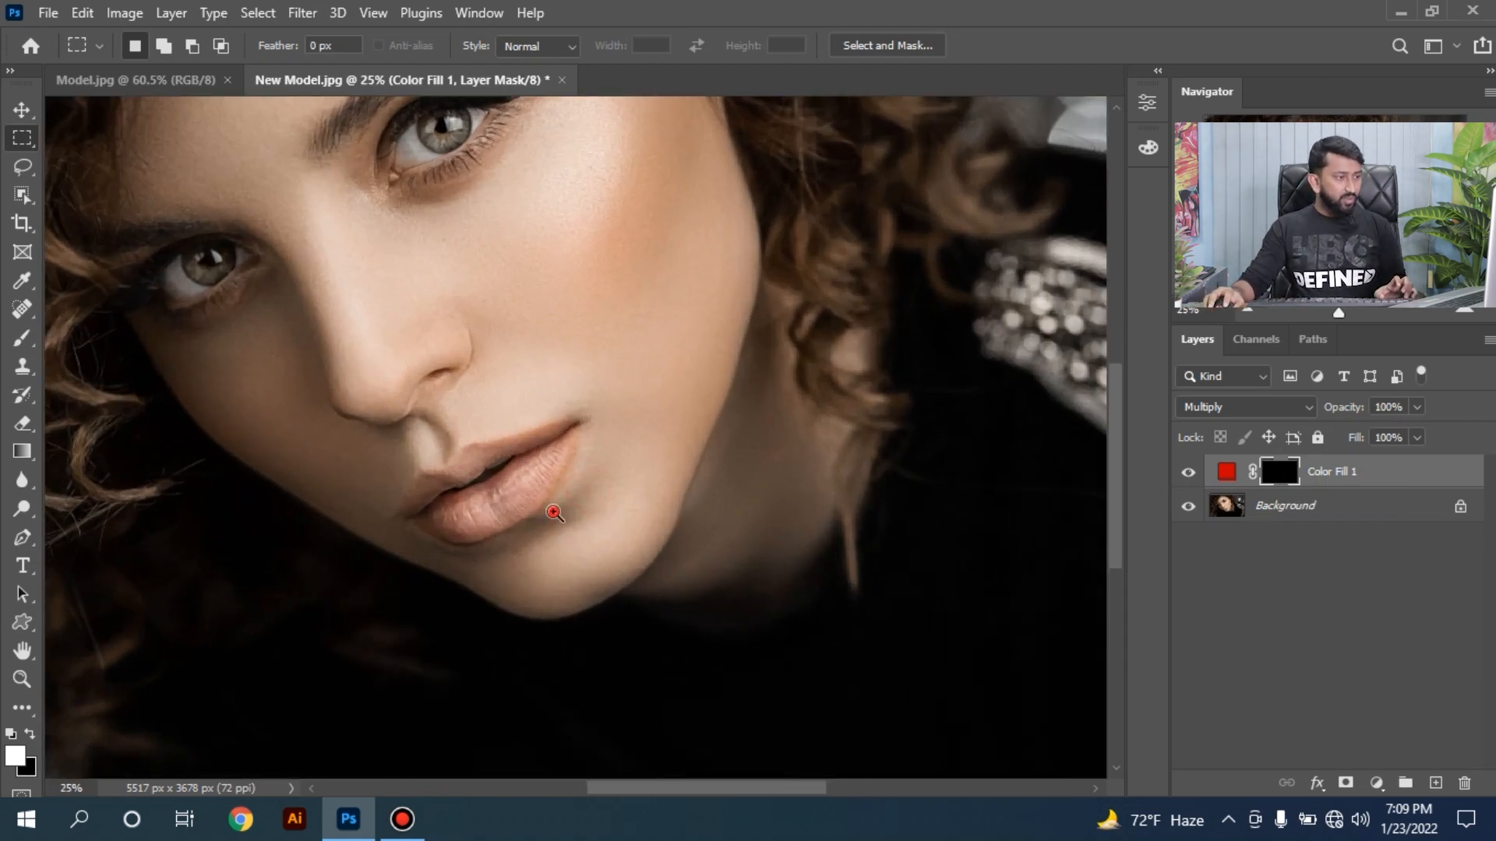
{"action": "left_click", "coordinate": [576, 459], "text": "ctrl"}
{"action": "left_click", "coordinate": [600, 436], "text": "ctrl"}
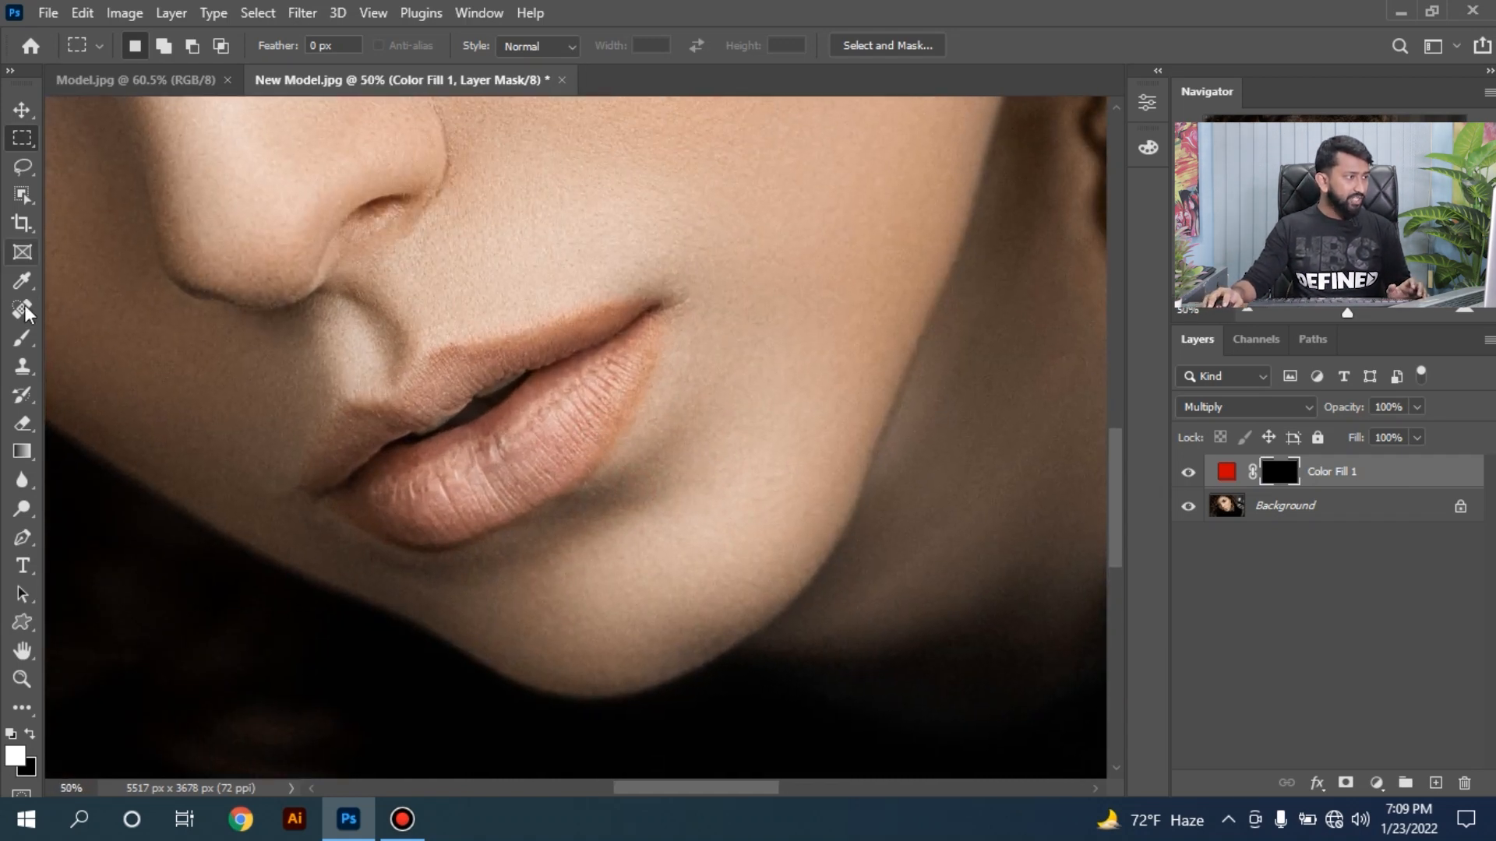
{"action": "left_click", "coordinate": [21, 340]}
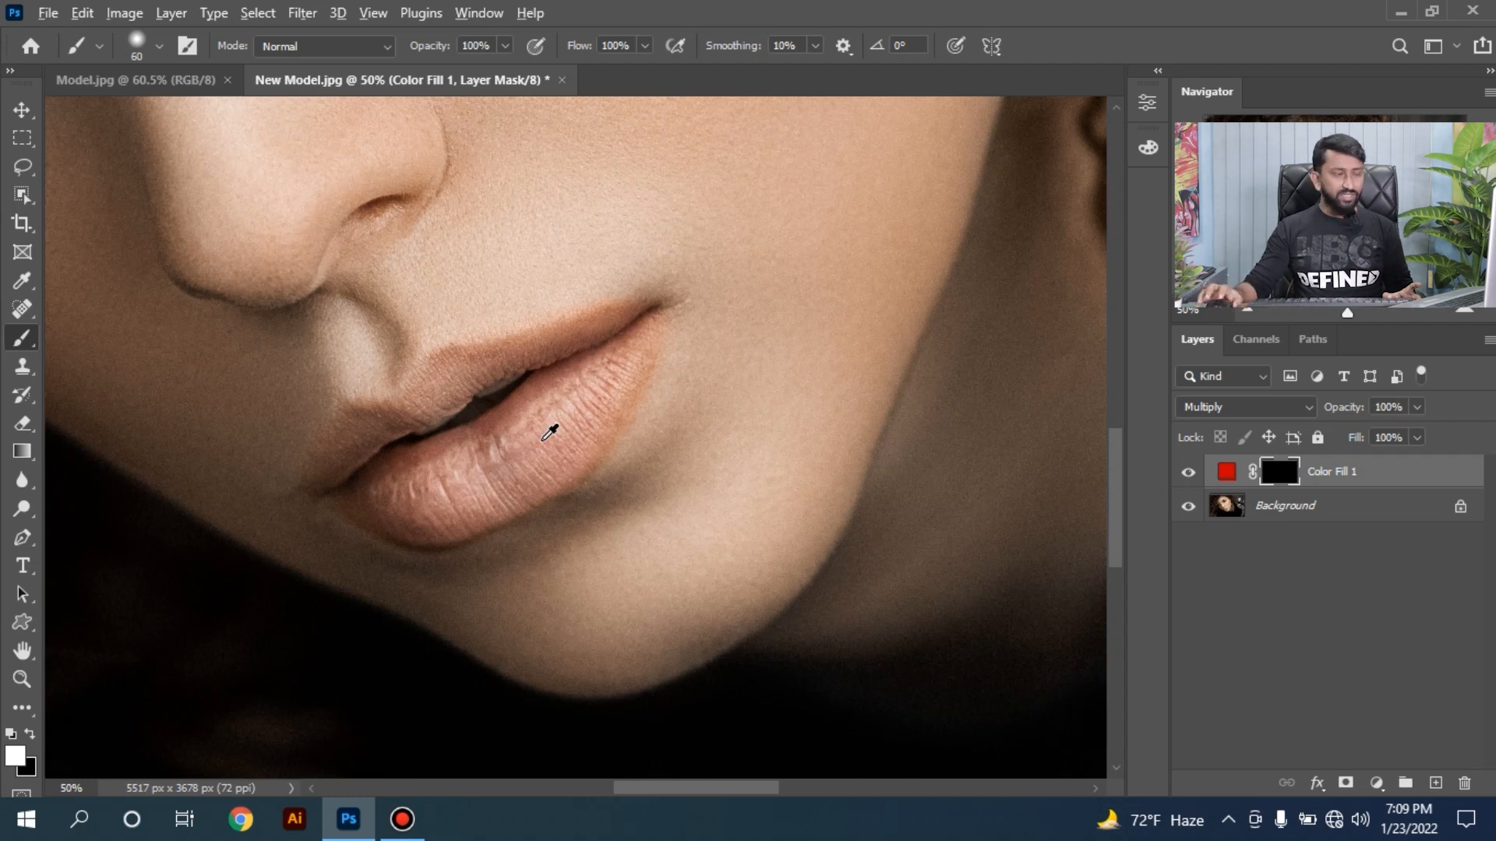
{"action": "right_click", "coordinate": [542, 416], "text": "alt"}
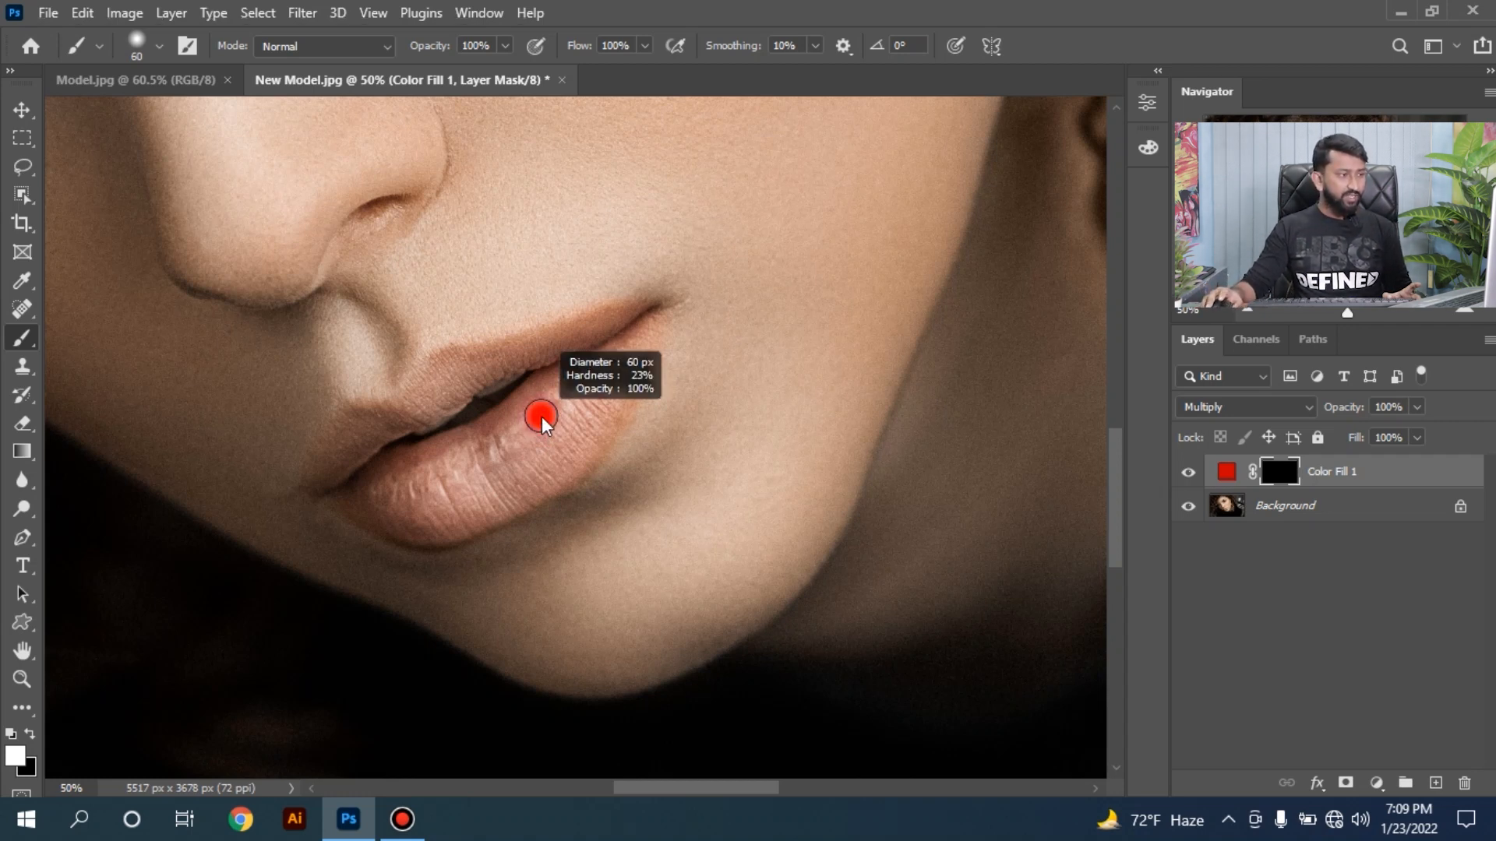
{"action": "mouse_move", "coordinate": [540, 416]}
{"action": "left_mouse_down"}
{"action": "mouse_move", "coordinate": [655, 427]}
{"action": "mouse_move", "coordinate": [582, 432]}
{"action": "mouse_move", "coordinate": [593, 444]}
{"action": "mouse_move", "coordinate": [572, 250]}
{"action": "mouse_move", "coordinate": [565, 567]}
{"action": "left_mouse_up"}
{"action": "left_click_drag", "start_coordinate": [552, 667], "coordinate": [551, 699]}
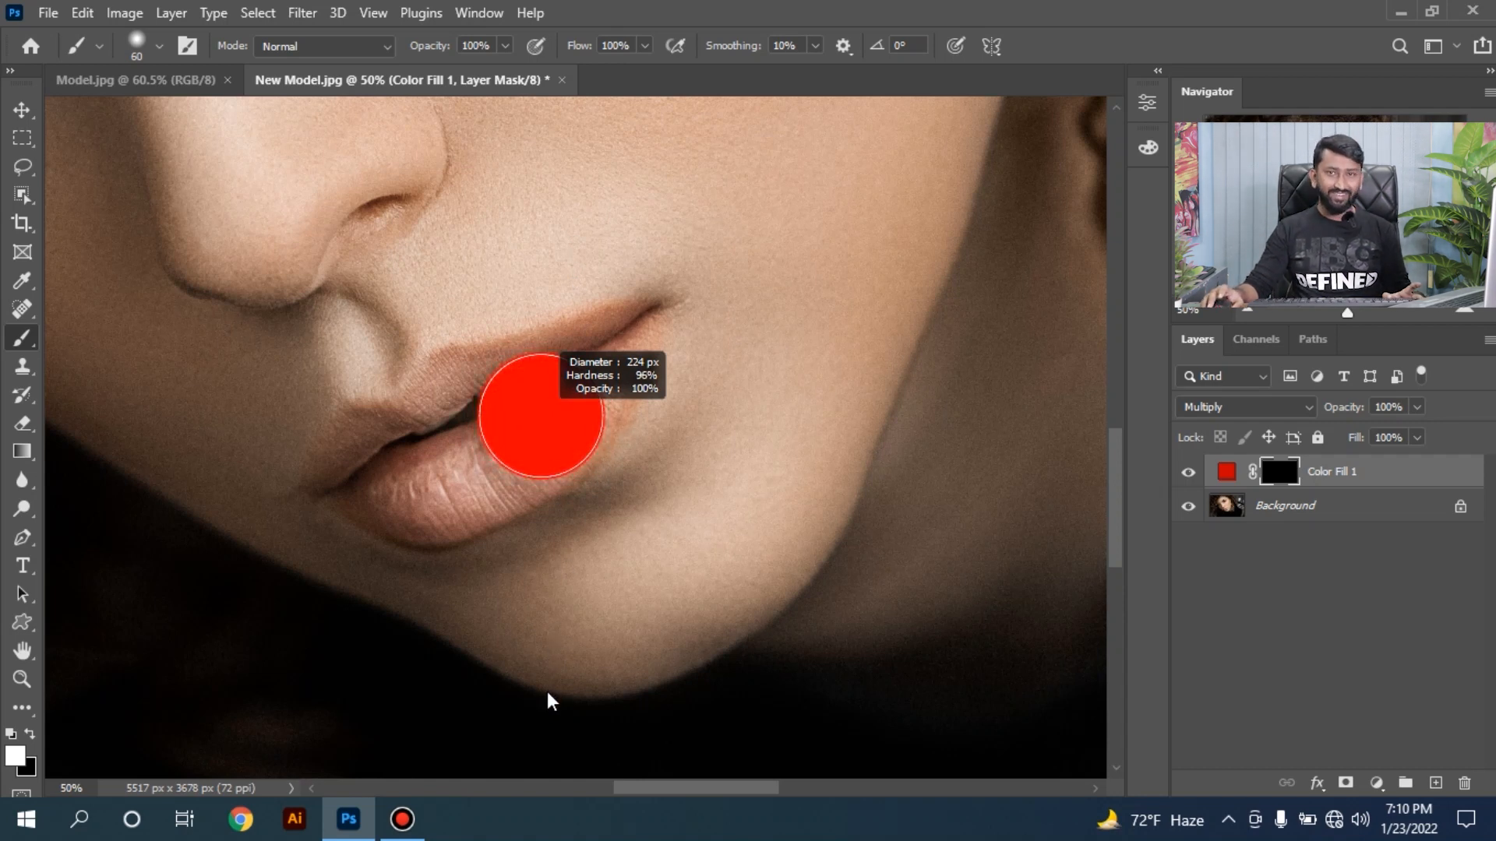
{"action": "left_click_drag", "start_coordinate": [547, 691], "coordinate": [523, 187]}
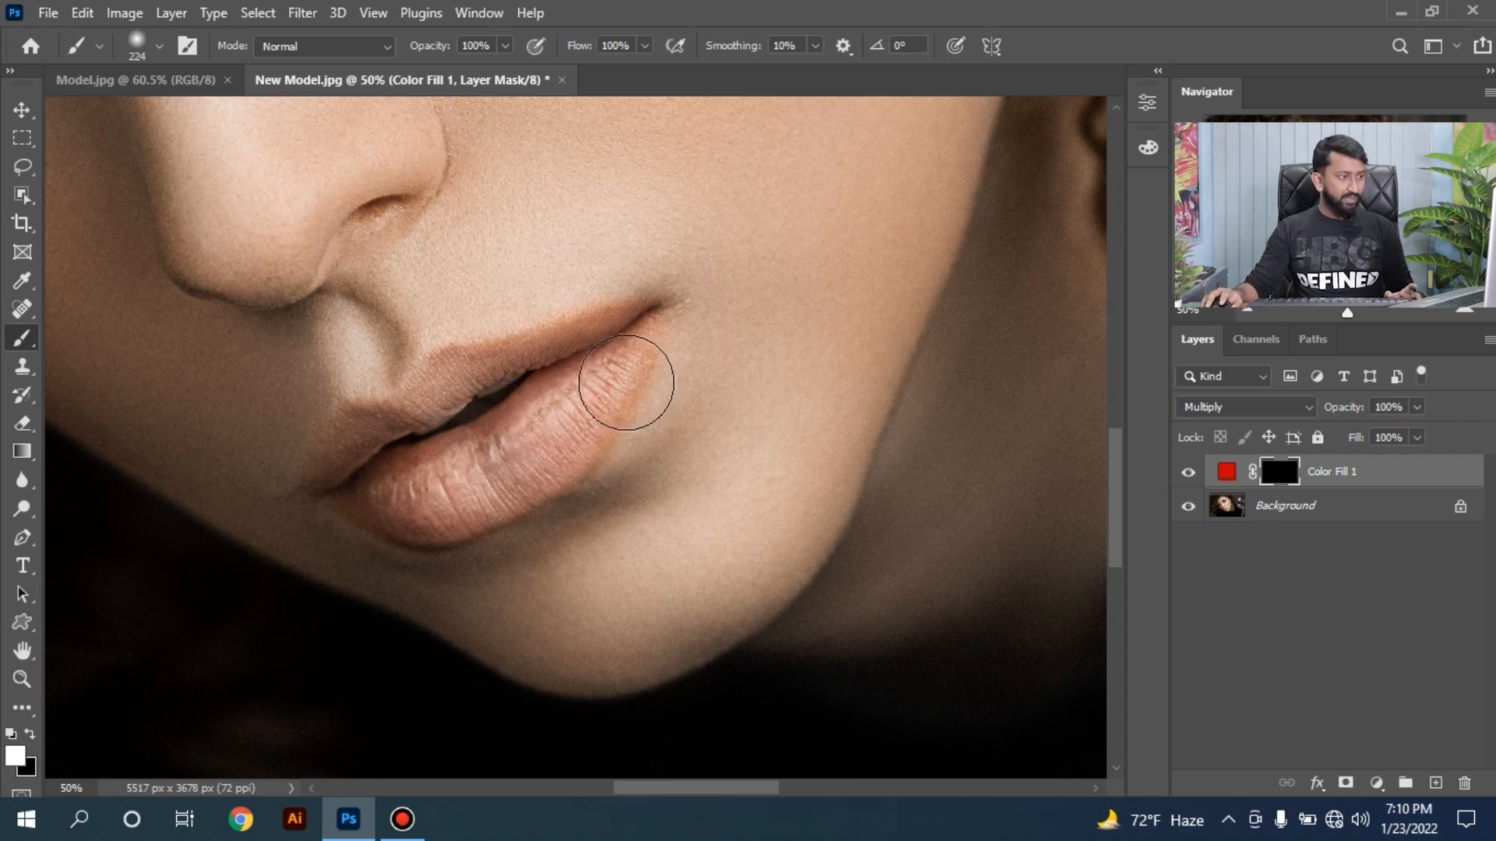
{"action": "left_click_drag", "start_coordinate": [607, 353], "coordinate": [582, 359]}
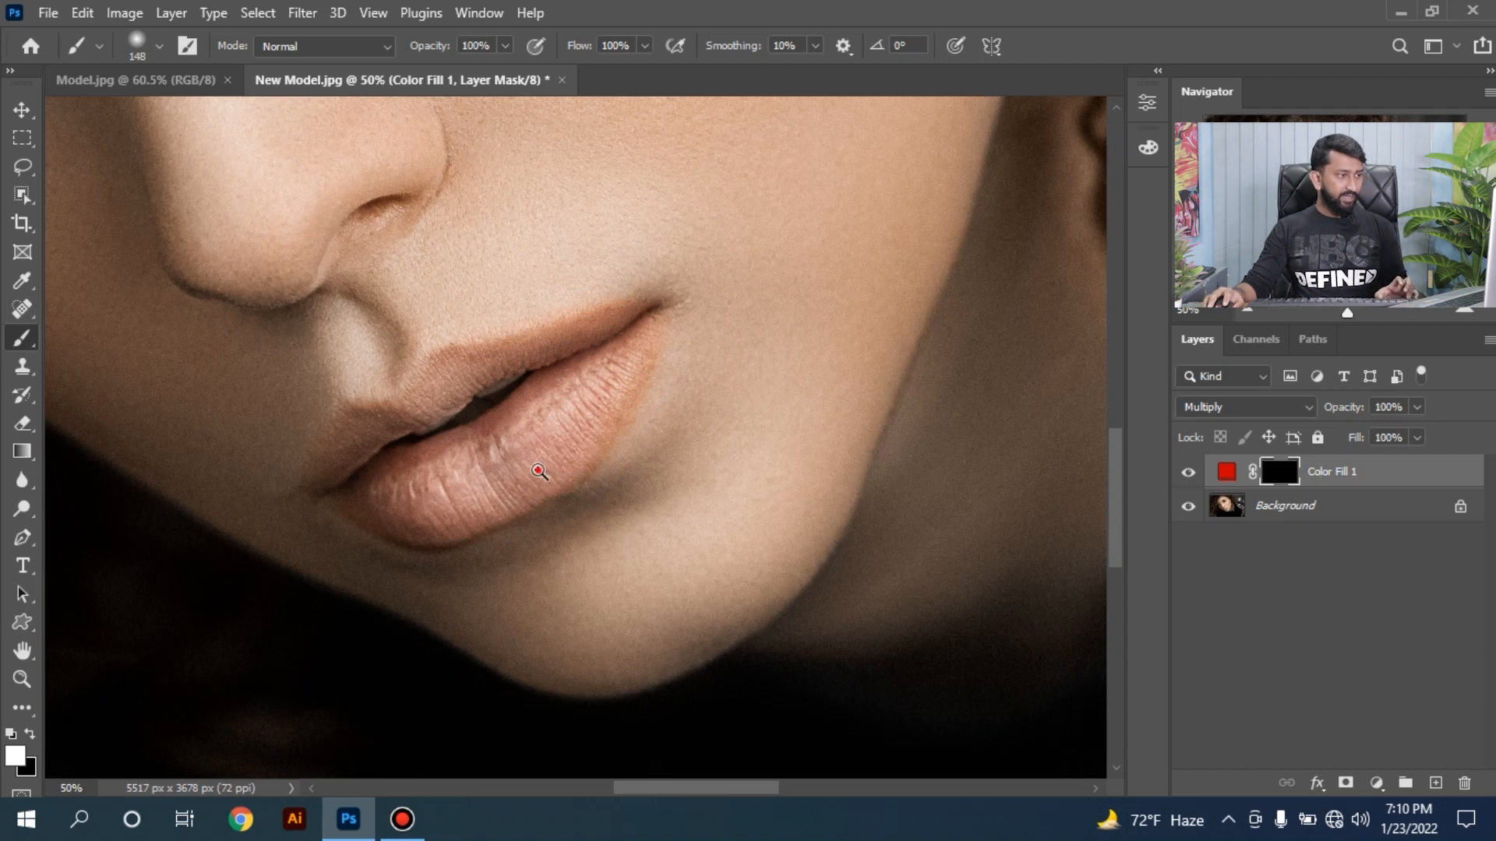
Paint white on the fill layer's mask over the right part of the lower lip.
{"action": "scroll", "coordinate": [554, 366], "scroll_direction": "up", "scroll_amount": 1}
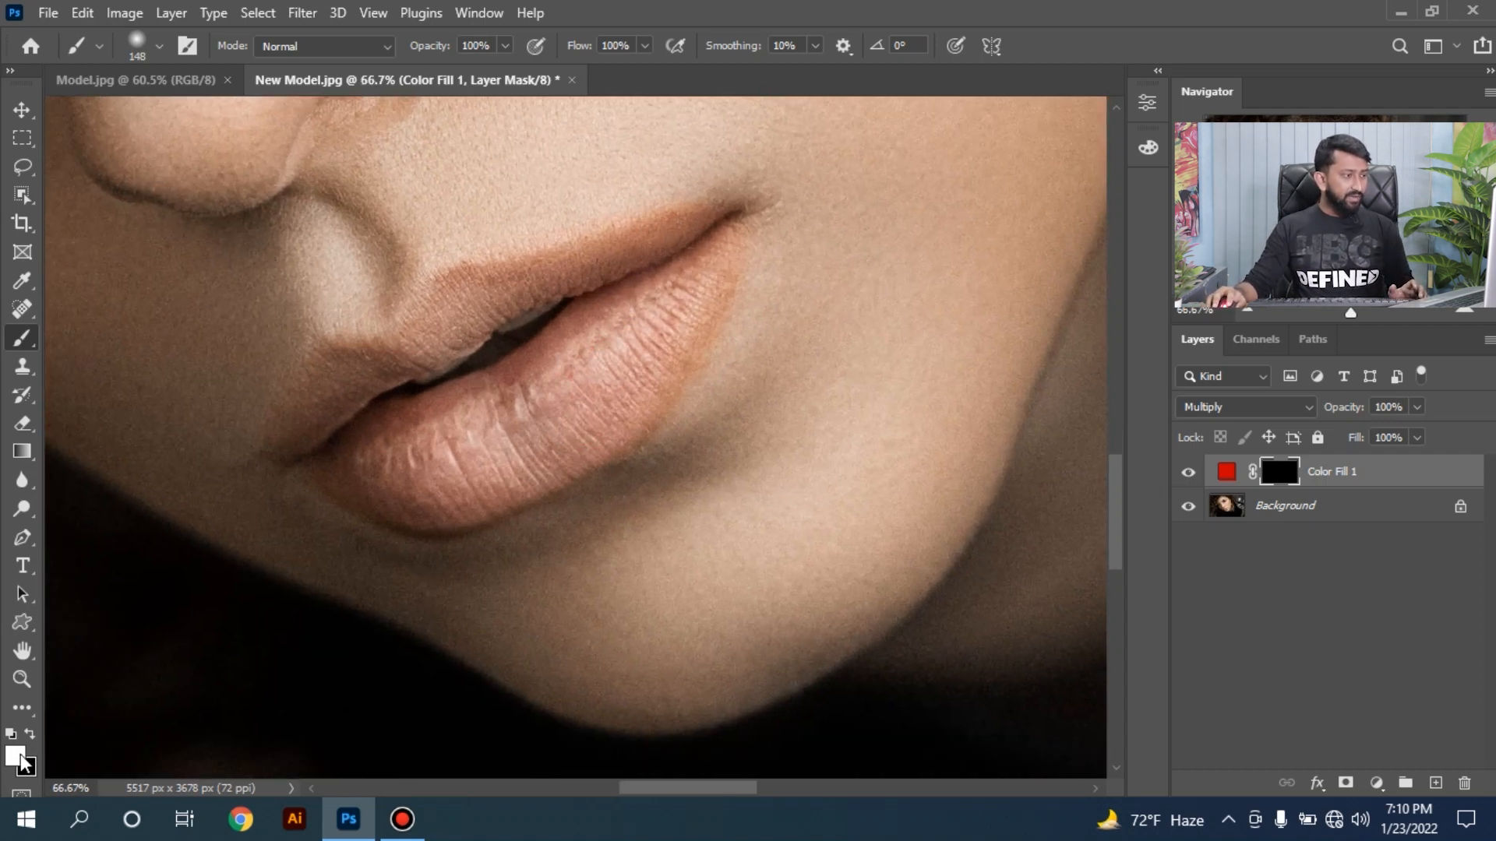
{"action": "left_click", "coordinate": [14, 754]}
{"action": "mouse_move", "coordinate": [806, 263]}
{"action": "left_mouse_down"}
{"action": "mouse_move", "coordinate": [743, 240]}
{"action": "mouse_move", "coordinate": [704, 193]}
{"action": "left_mouse_up"}
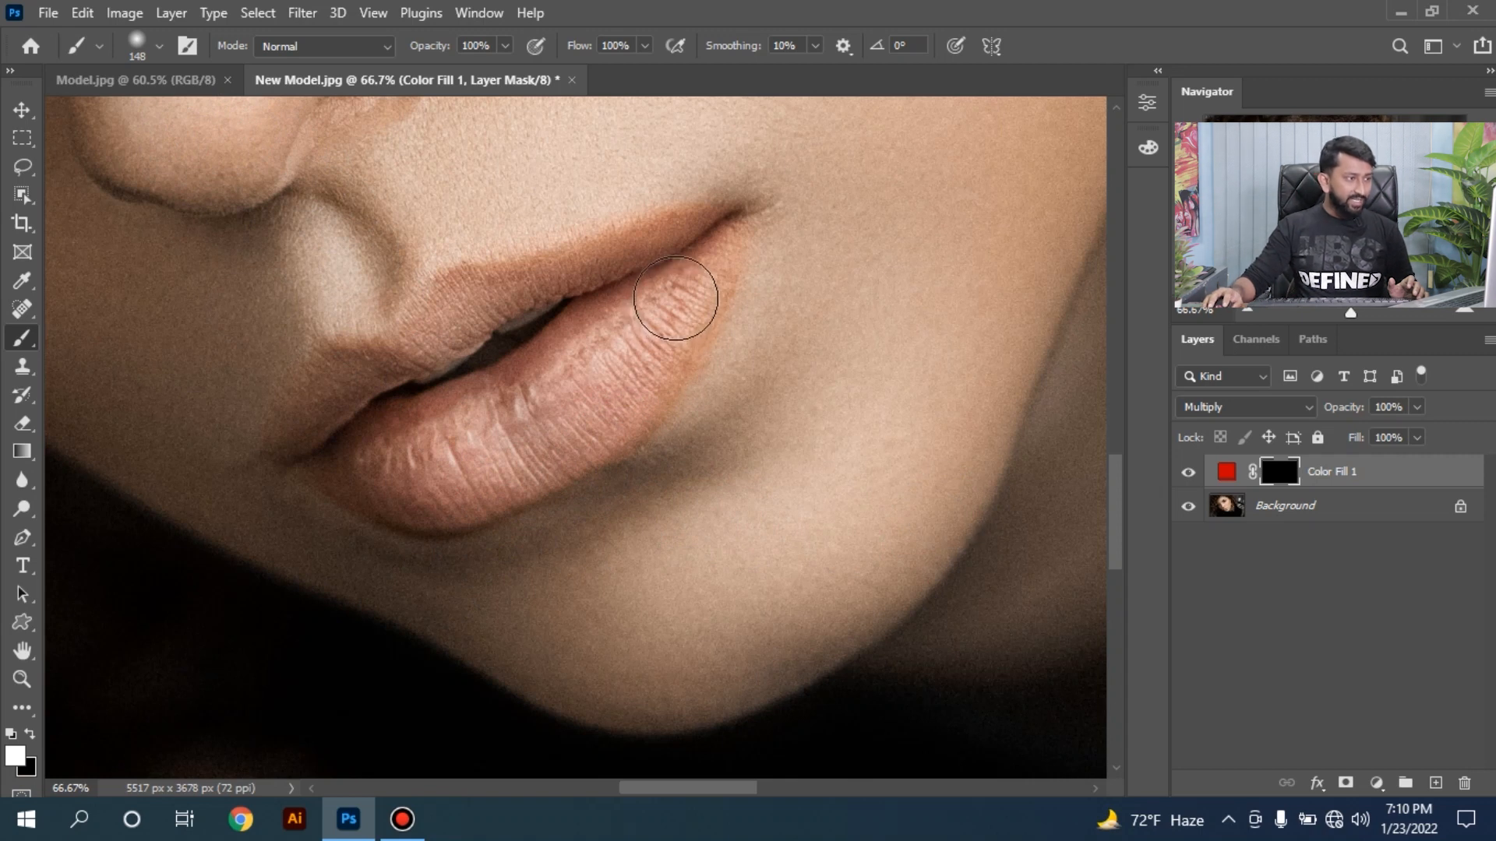
{"action": "mouse_move", "coordinate": [660, 310]}
{"action": "left_mouse_down"}
{"action": "mouse_move", "coordinate": [527, 419]}
{"action": "mouse_move", "coordinate": [662, 400]}
{"action": "left_mouse_up"}
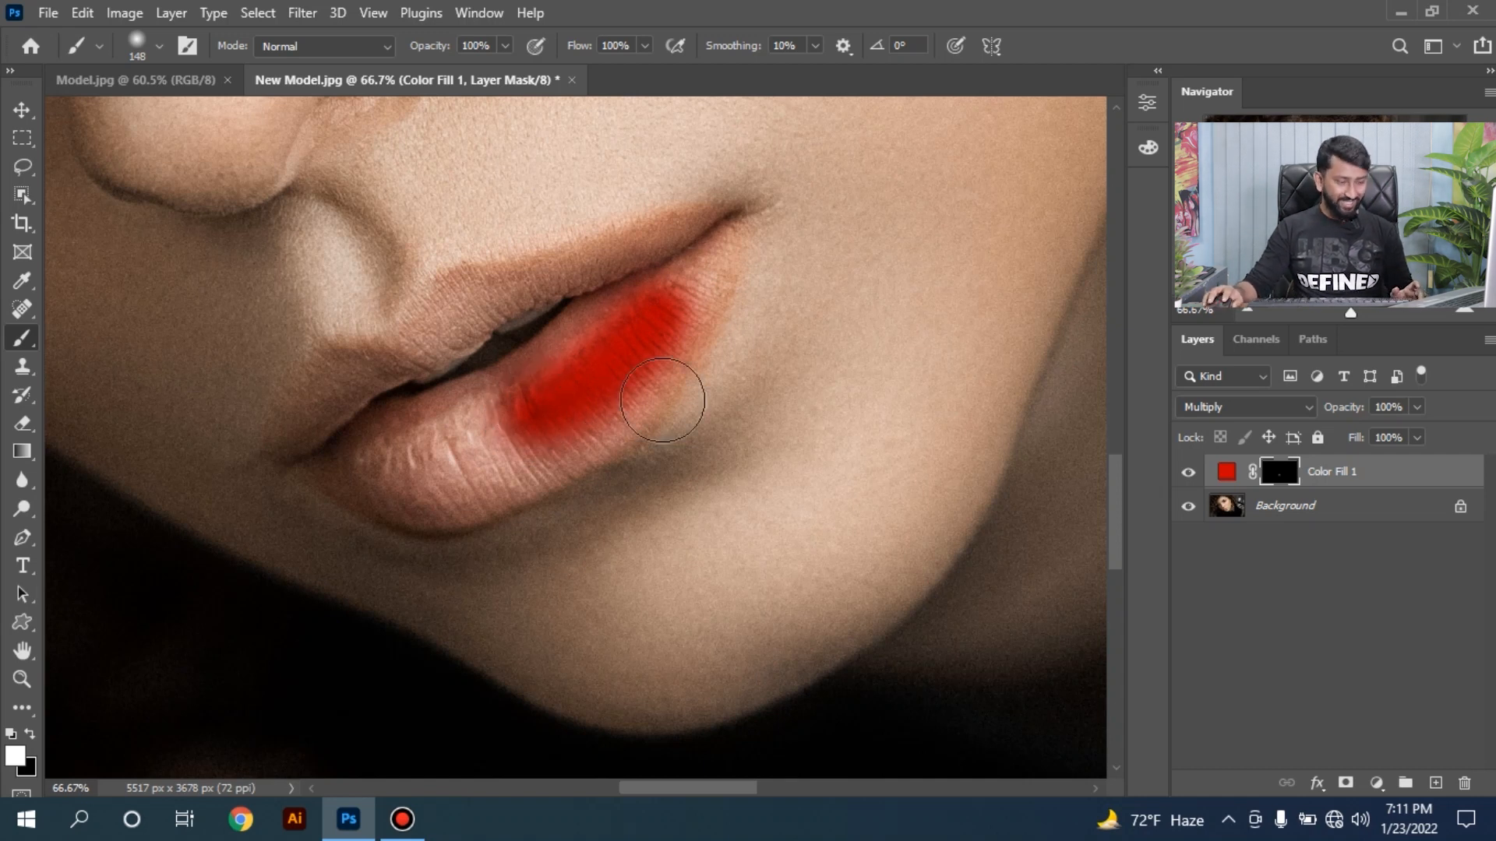
Try painting the rest of the lower lip on the mask with a hard 199 px brush, and undo the stroke.
{"action": "mouse_move", "coordinate": [816, 316]}
{"action": "left_mouse_down"}
{"action": "mouse_move", "coordinate": [767, 335]}
{"action": "mouse_move", "coordinate": [712, 269]}
{"action": "mouse_move", "coordinate": [826, 344]}
{"action": "mouse_move", "coordinate": [765, 363]}
{"action": "mouse_move", "coordinate": [733, 264]}
{"action": "mouse_move", "coordinate": [688, 213]}
{"action": "mouse_move", "coordinate": [662, 723]}
{"action": "mouse_move", "coordinate": [616, 533]}
{"action": "left_mouse_up"}
{"action": "mouse_move", "coordinate": [542, 374]}
{"action": "left_mouse_down"}
{"action": "mouse_move", "coordinate": [444, 457]}
{"action": "mouse_move", "coordinate": [367, 467]}
{"action": "left_mouse_up"}
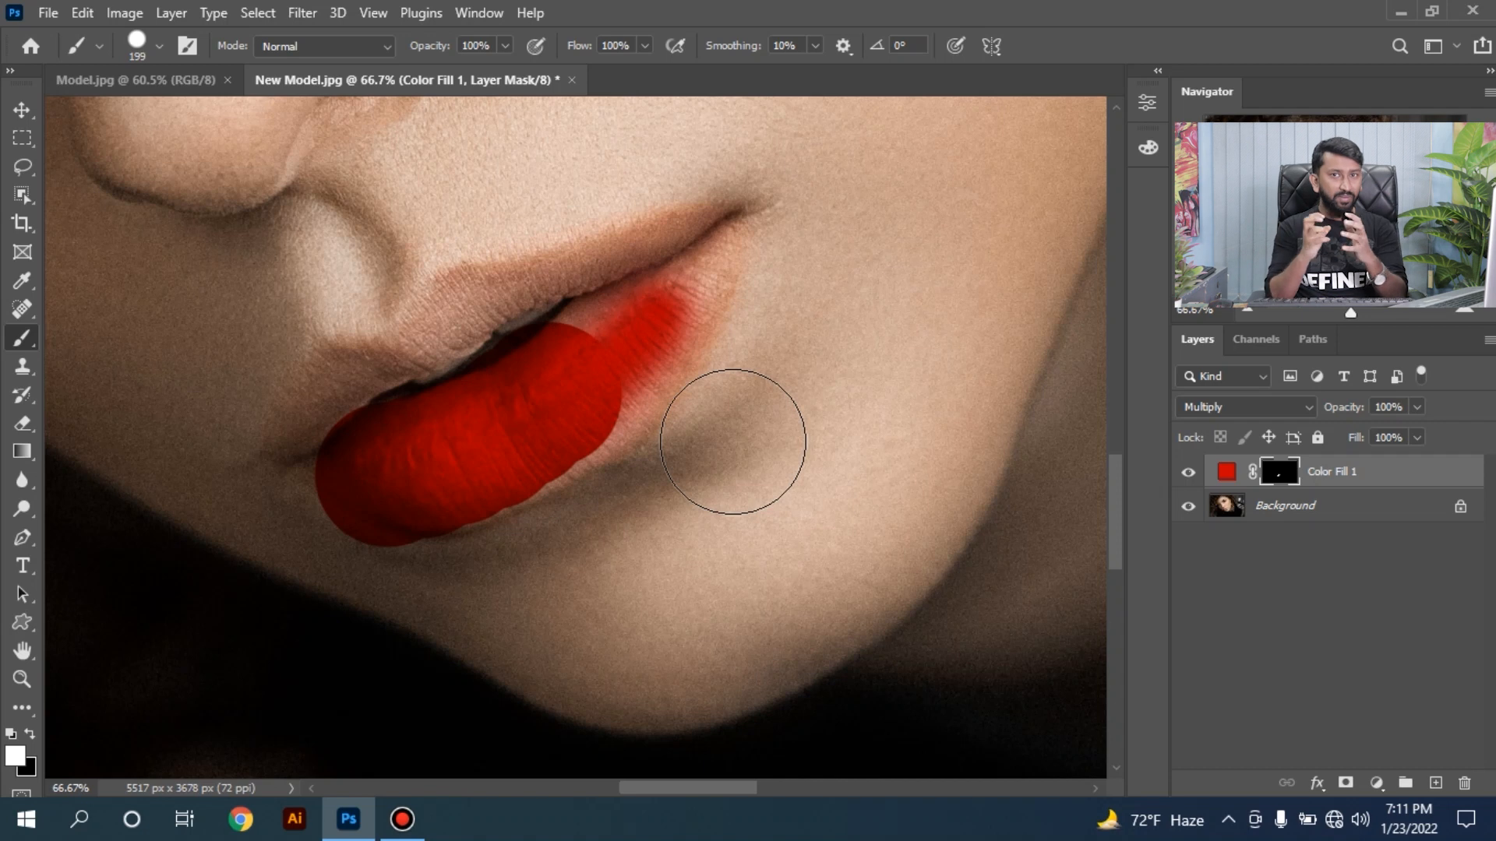
{"action": "key", "text": "ctrl+z"}
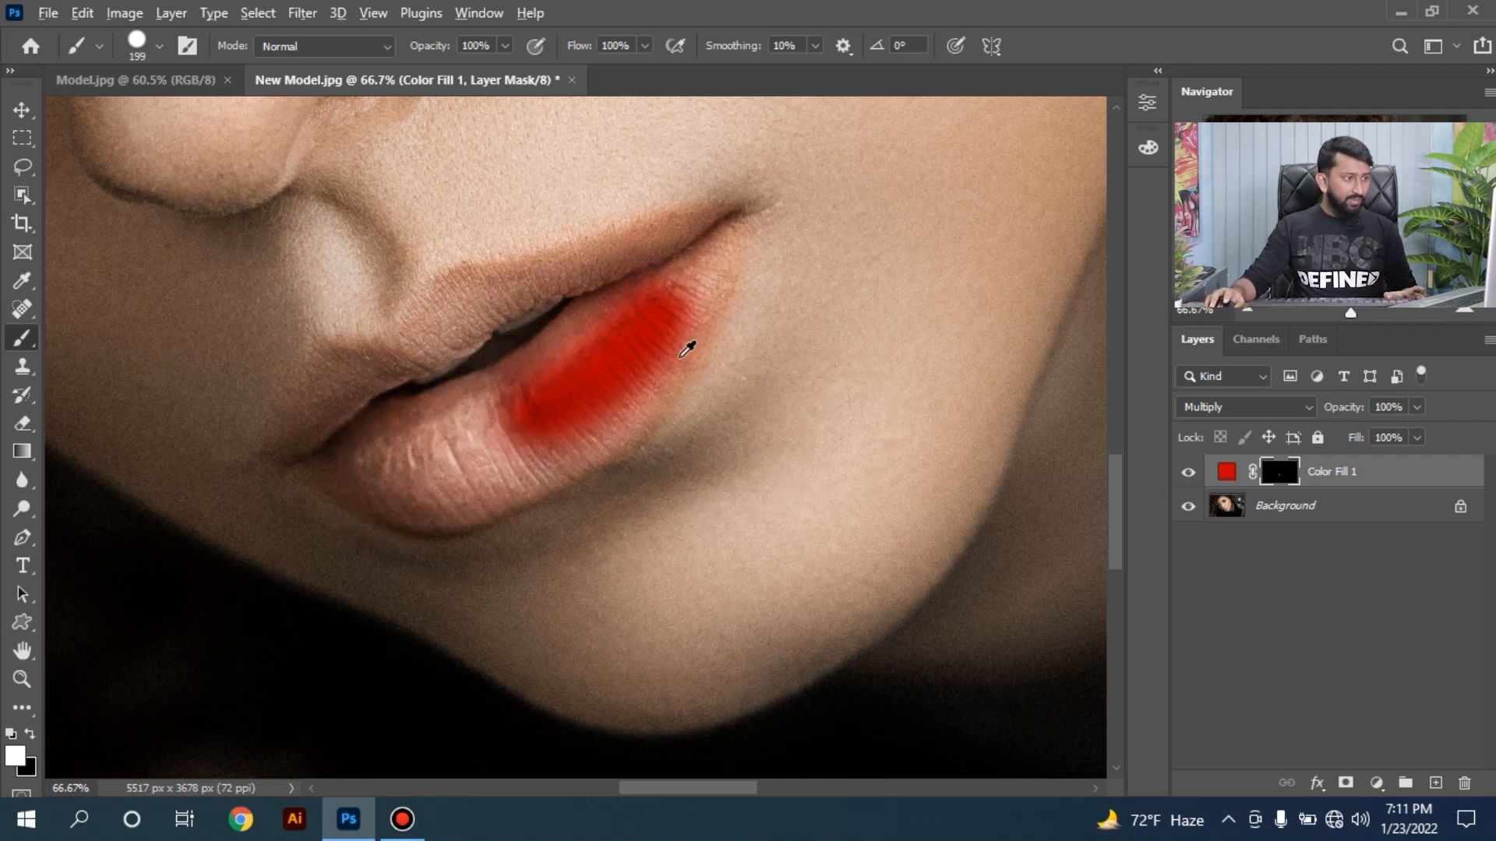
Set the brush to 0% hardness and reduce its diameter to 64 px.
{"action": "right_click", "coordinate": [679, 359], "text": "alt"}
{"action": "left_click_drag", "start_coordinate": [680, 358], "coordinate": [652, 1]}
{"action": "right_click", "coordinate": [707, 394], "text": "alt"}
{"action": "left_click_drag", "start_coordinate": [706, 395], "coordinate": [665, 110]}
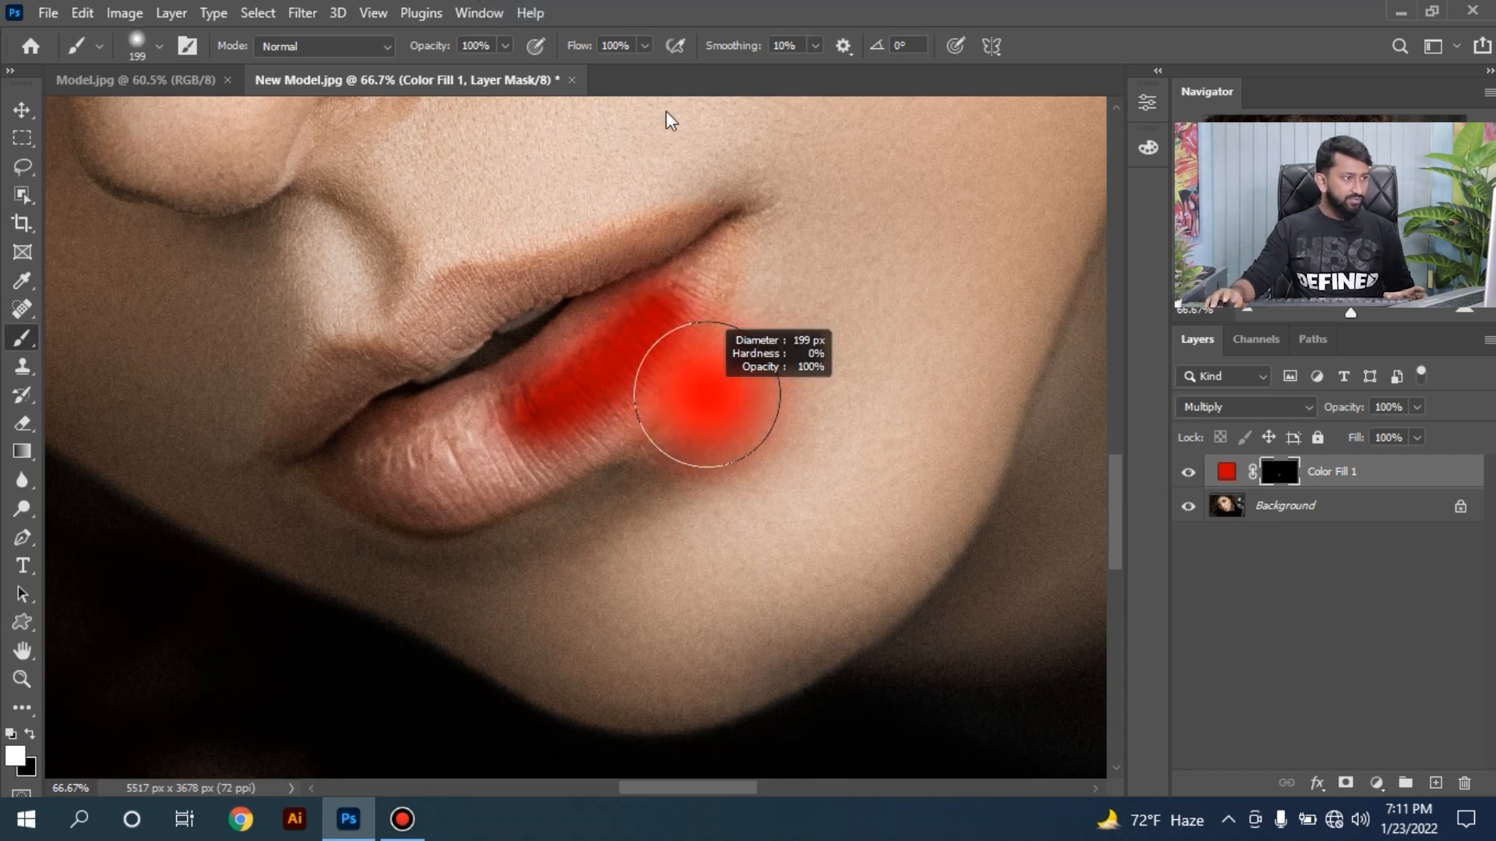
{"action": "left_click_drag", "start_coordinate": [664, 5], "coordinate": [661, 4]}
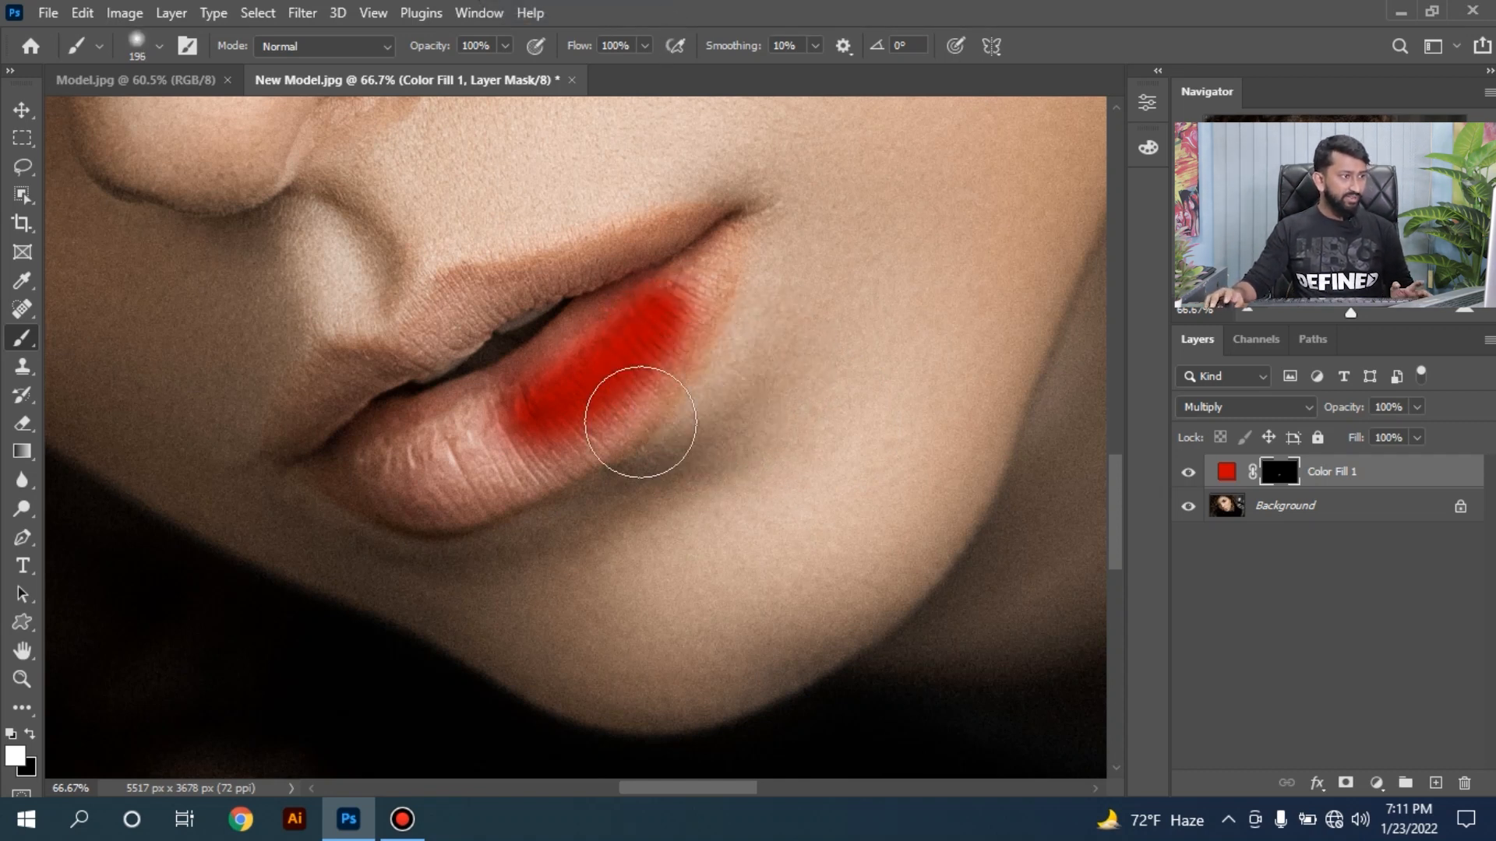
{"action": "right_click", "coordinate": [604, 330], "text": "alt"}
{"action": "left_click_drag", "start_coordinate": [604, 330], "coordinate": [561, 335]}
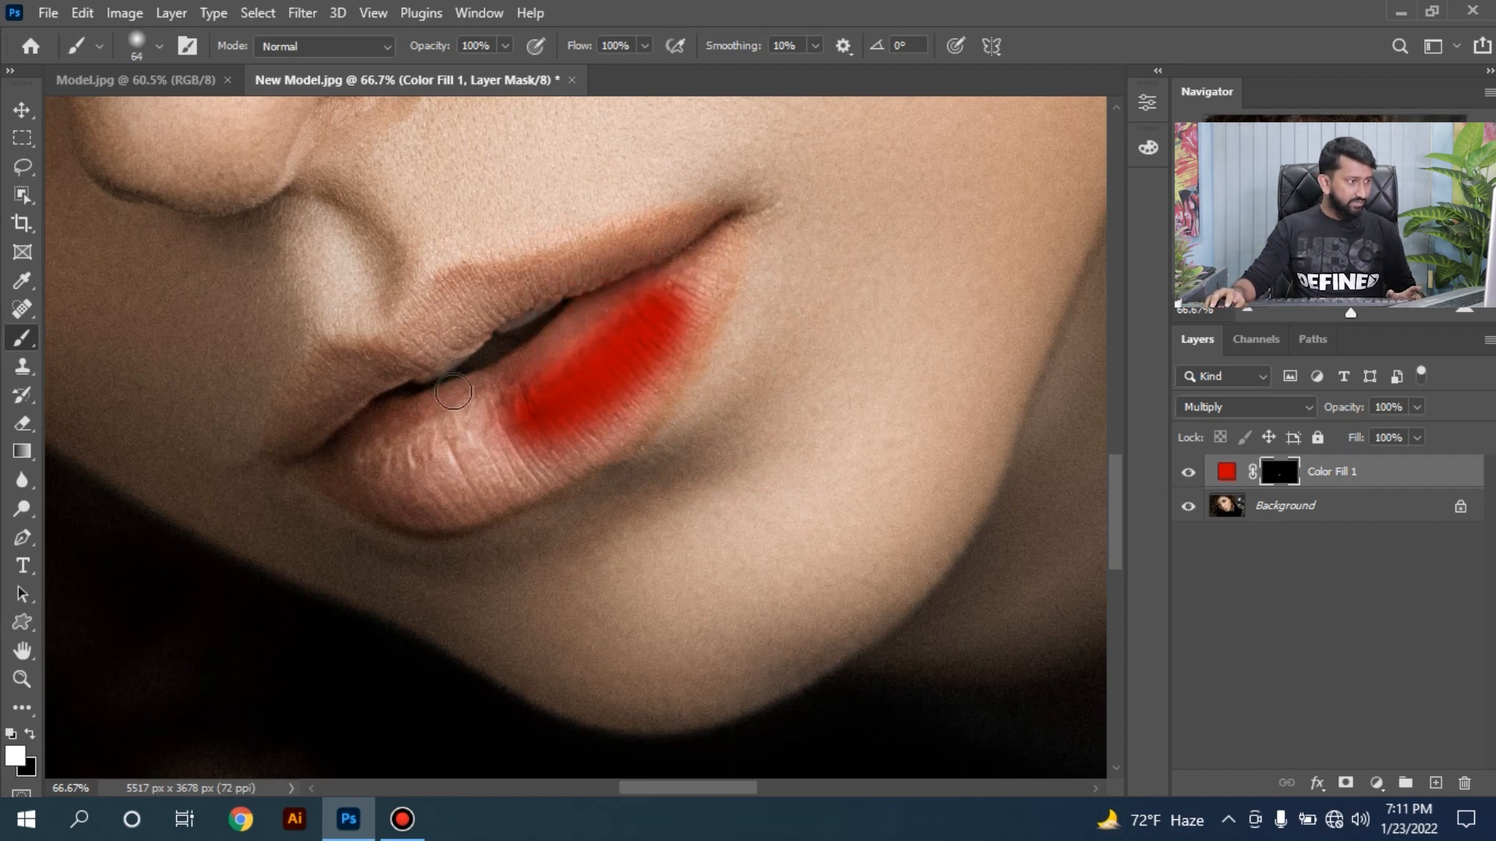
Paint the left and middle of the lower lip on the mask, and extend its right end with the flow at 46%.
{"action": "mouse_move", "coordinate": [359, 441]}
{"action": "left_mouse_down"}
{"action": "mouse_move", "coordinate": [510, 384]}
{"action": "mouse_move", "coordinate": [479, 437]}
{"action": "mouse_move", "coordinate": [505, 414]}
{"action": "mouse_move", "coordinate": [400, 457]}
{"action": "mouse_move", "coordinate": [470, 446]}
{"action": "mouse_move", "coordinate": [348, 482]}
{"action": "mouse_move", "coordinate": [462, 499]}
{"action": "mouse_move", "coordinate": [532, 441]}
{"action": "mouse_move", "coordinate": [468, 465]}
{"action": "left_mouse_up"}
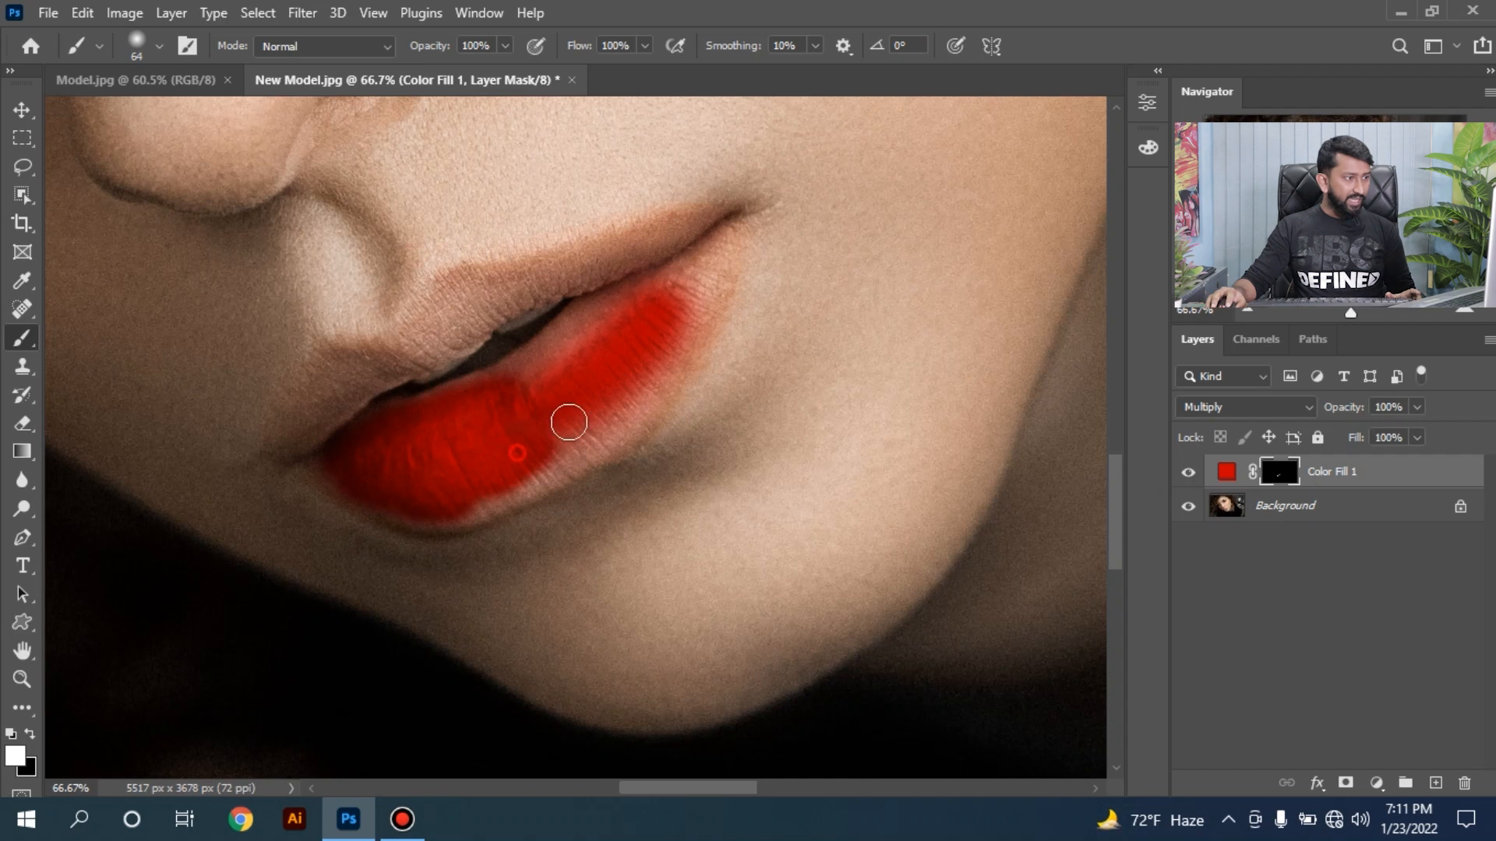
{"action": "left_click_drag", "start_coordinate": [569, 421], "coordinate": [564, 450]}
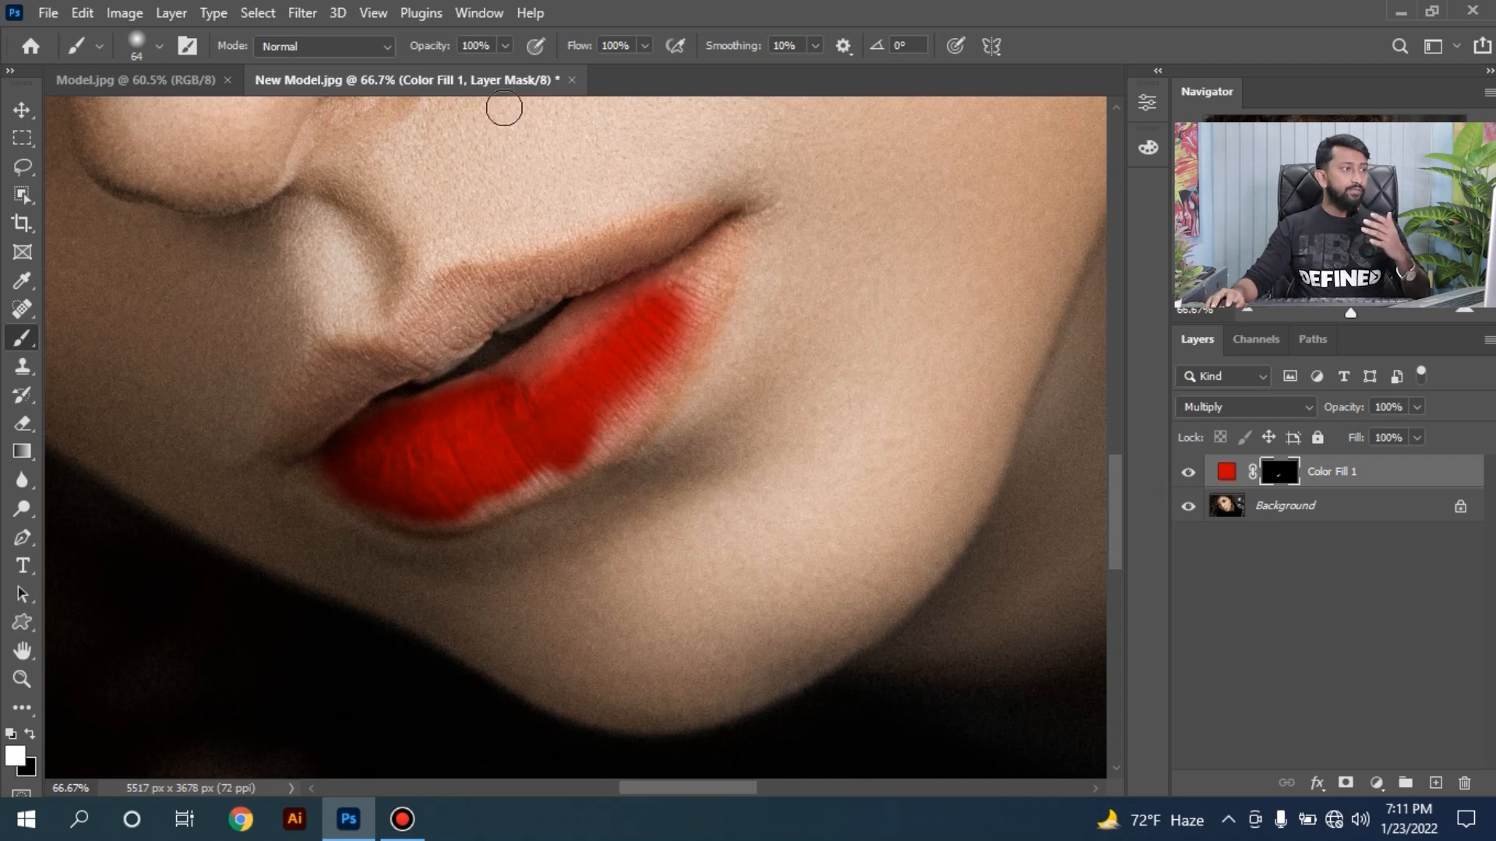
{"action": "left_click", "coordinate": [645, 46]}
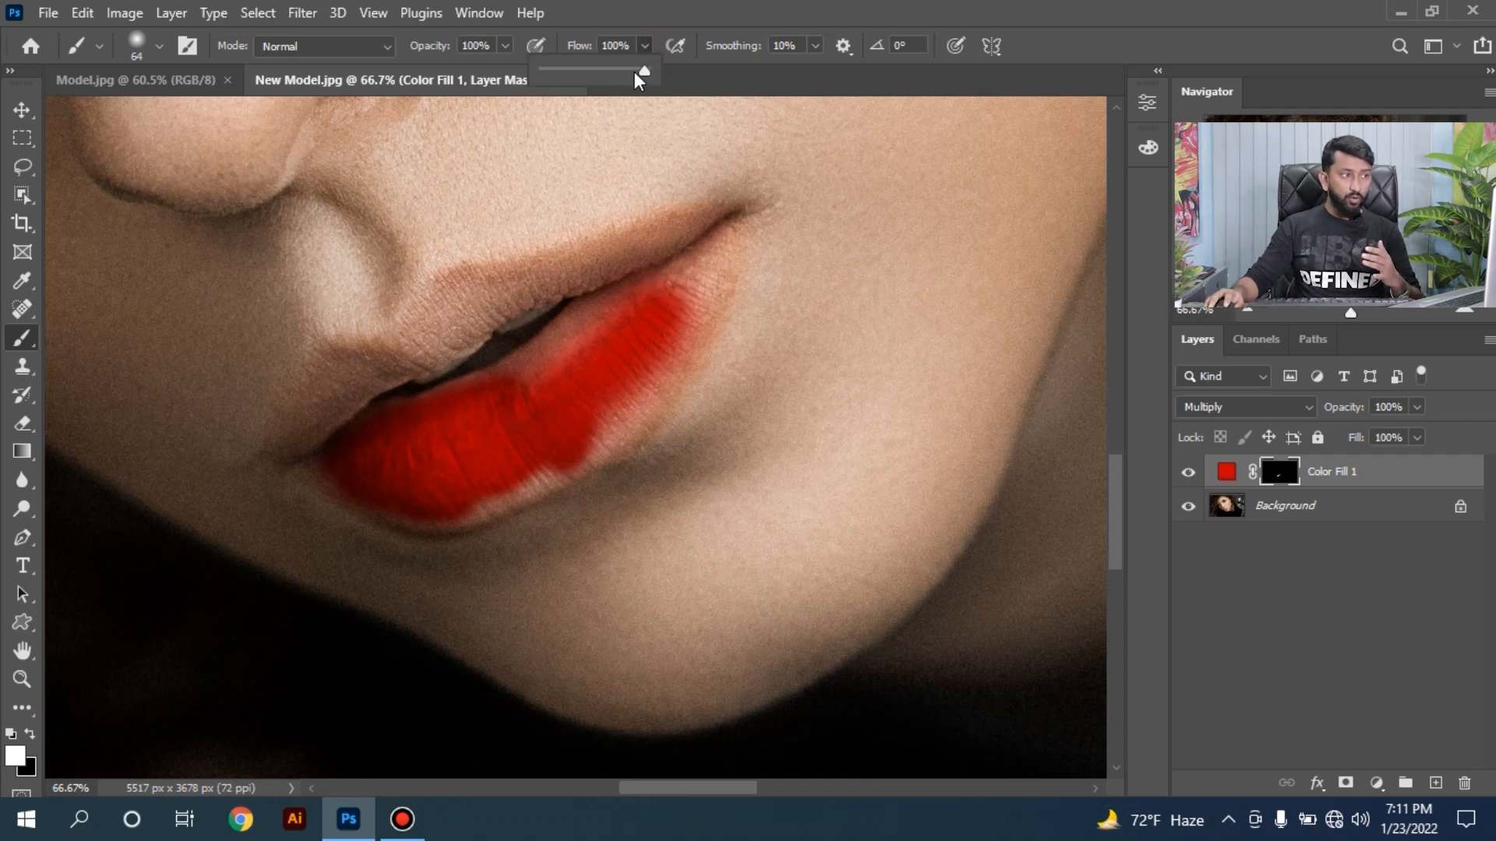
{"action": "left_click", "coordinate": [779, 21]}
{"action": "left_click_drag", "start_coordinate": [702, 266], "coordinate": [691, 285]}
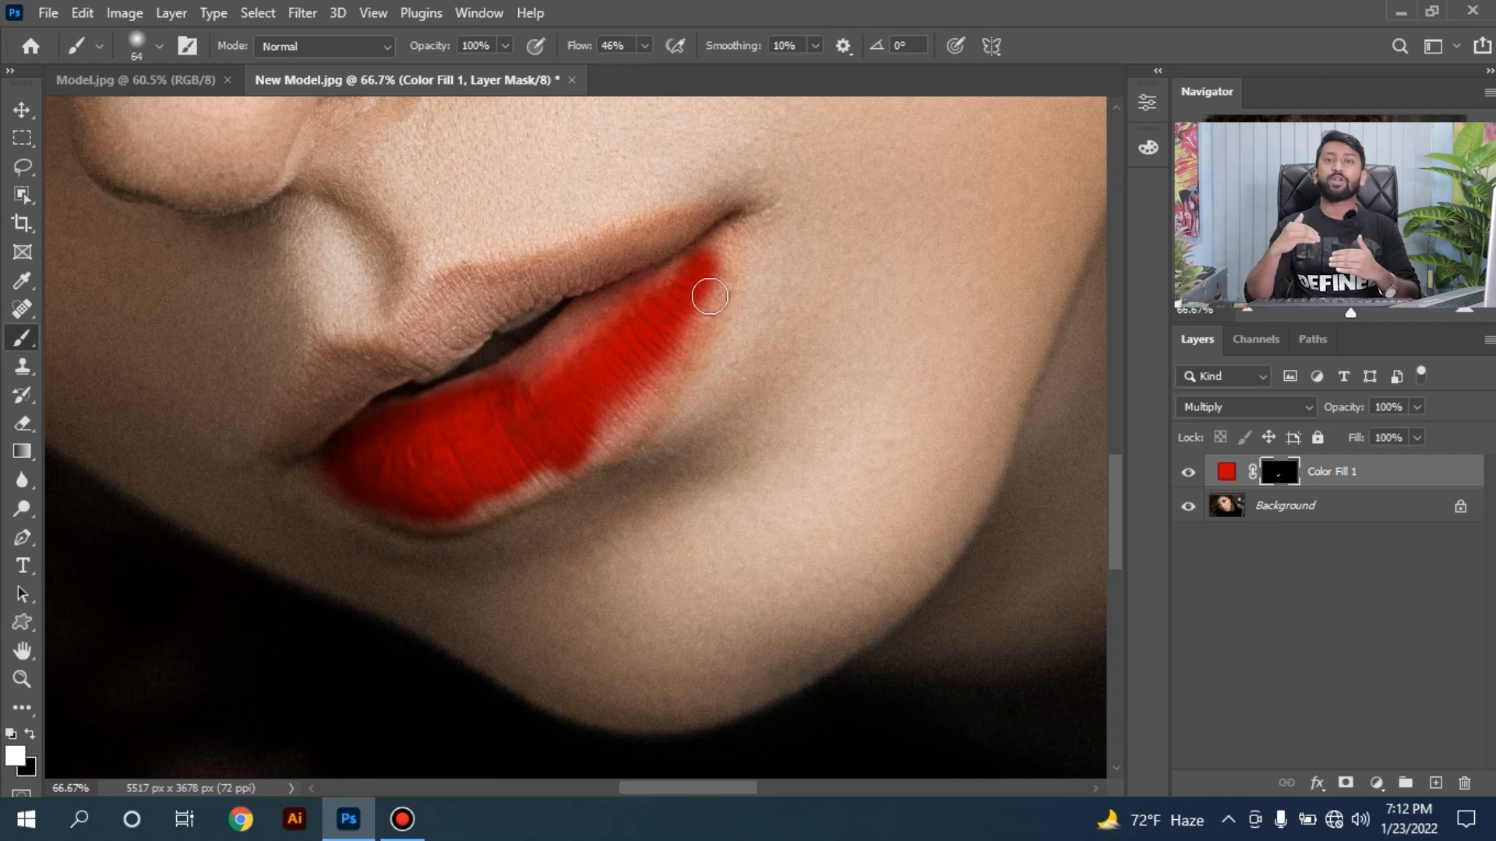
Restore the brush flow to 100% and paint the right mouth corner and the right part of the upper lip.
{"action": "left_click", "coordinate": [646, 47]}
{"action": "left_click_drag", "start_coordinate": [643, 72], "coordinate": [802, 73]}
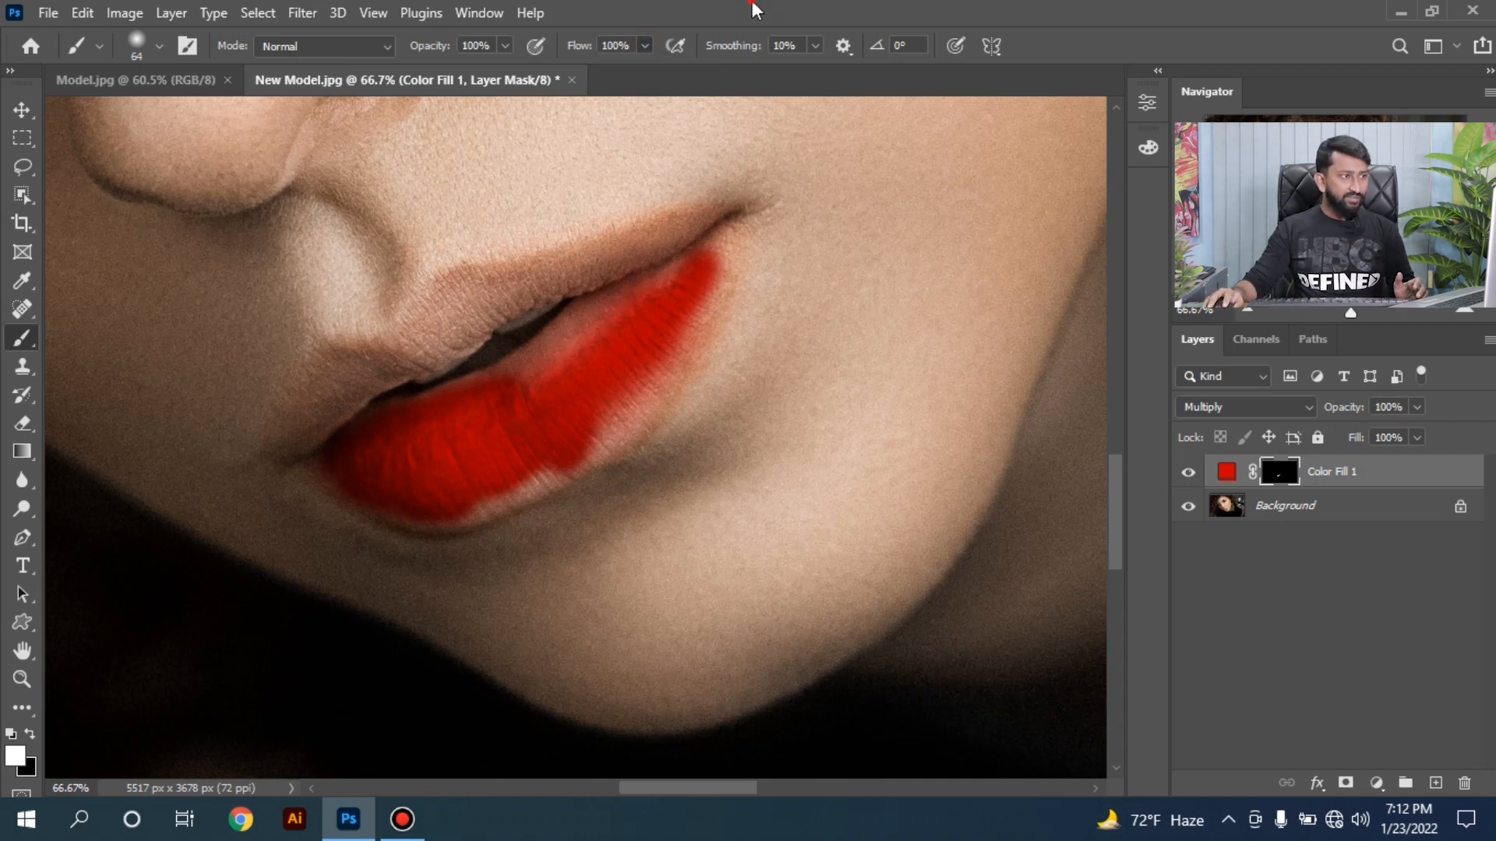
{"action": "mouse_move", "coordinate": [600, 331]}
{"action": "left_mouse_down"}
{"action": "mouse_move", "coordinate": [581, 327]}
{"action": "mouse_move", "coordinate": [720, 226]}
{"action": "mouse_move", "coordinate": [536, 277]}
{"action": "left_mouse_up"}
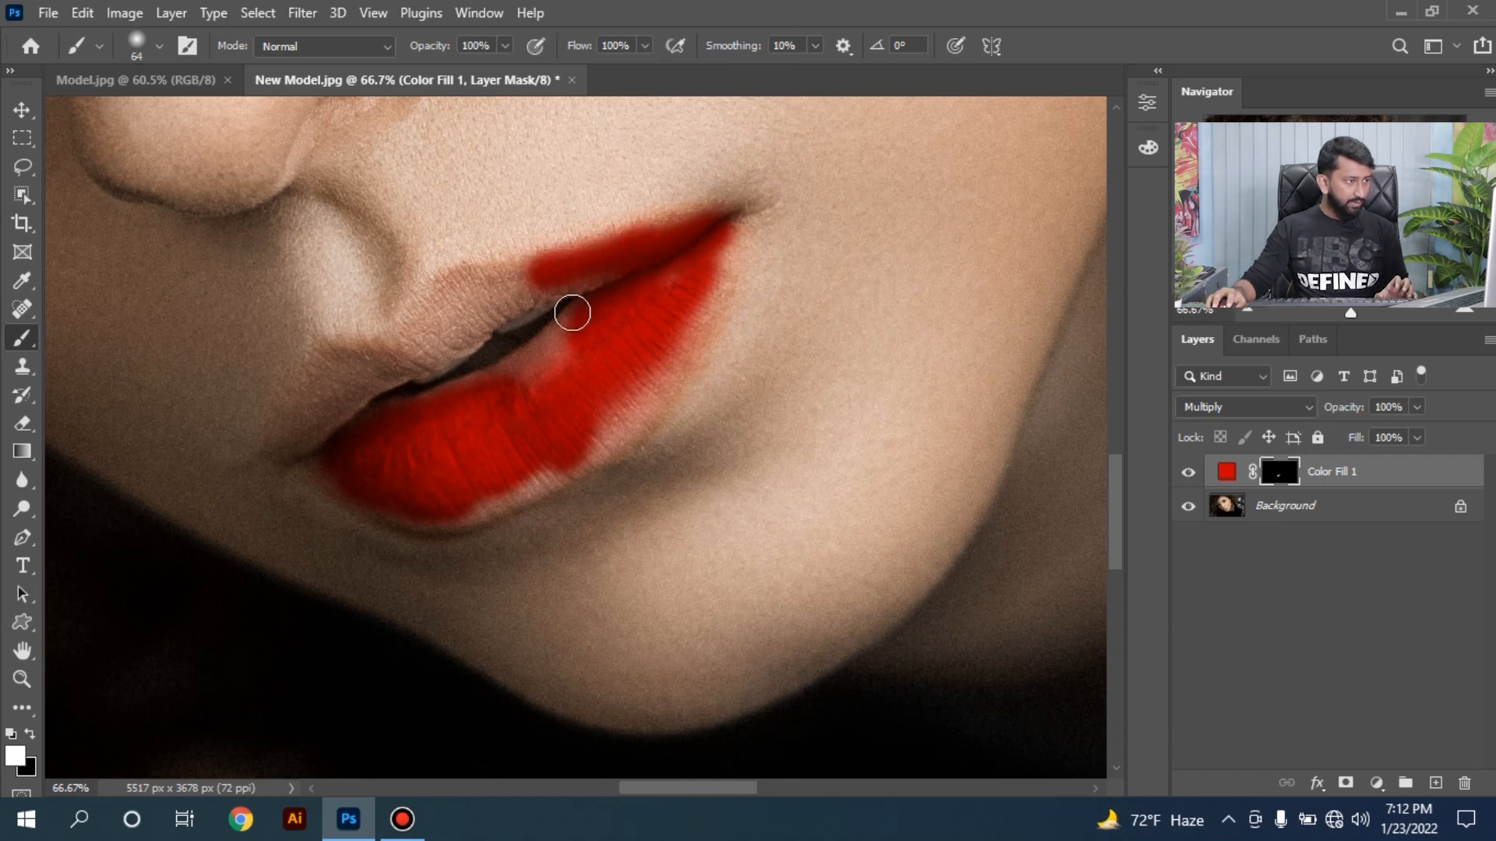
Reduce the brush to 49 px and paint the middle of the upper lip up to its outer contour on the mask.
{"action": "scroll", "coordinate": [573, 314], "scroll_direction": "up", "scroll_amount": 2}
{"action": "mouse_move", "coordinate": [618, 244]}
{"action": "left_mouse_down"}
{"action": "mouse_move", "coordinate": [621, 367]}
{"action": "mouse_move", "coordinate": [666, 321]}
{"action": "mouse_move", "coordinate": [705, 376]}
{"action": "left_mouse_up"}
{"action": "mouse_move", "coordinate": [662, 307]}
{"action": "left_mouse_down"}
{"action": "mouse_move", "coordinate": [490, 375]}
{"action": "mouse_move", "coordinate": [503, 361]}
{"action": "mouse_move", "coordinate": [374, 370]}
{"action": "mouse_move", "coordinate": [361, 353]}
{"action": "mouse_move", "coordinate": [500, 342]}
{"action": "mouse_move", "coordinate": [203, 391]}
{"action": "mouse_move", "coordinate": [317, 366]}
{"action": "mouse_move", "coordinate": [233, 384]}
{"action": "left_mouse_up"}
{"action": "left_click_drag", "start_coordinate": [346, 502], "coordinate": [472, 313]}
{"action": "mouse_move", "coordinate": [358, 241]}
{"action": "left_mouse_down"}
{"action": "mouse_move", "coordinate": [306, 299]}
{"action": "mouse_move", "coordinate": [293, 290]}
{"action": "mouse_move", "coordinate": [258, 397]}
{"action": "mouse_move", "coordinate": [487, 248]}
{"action": "mouse_move", "coordinate": [596, 228]}
{"action": "mouse_move", "coordinate": [361, 352]}
{"action": "mouse_move", "coordinate": [388, 352]}
{"action": "mouse_move", "coordinate": [301, 410]}
{"action": "mouse_move", "coordinate": [346, 401]}
{"action": "mouse_move", "coordinate": [423, 345]}
{"action": "mouse_move", "coordinate": [370, 398]}
{"action": "mouse_move", "coordinate": [412, 369]}
{"action": "mouse_move", "coordinate": [523, 248]}
{"action": "left_mouse_up"}
{"action": "left_click_drag", "start_coordinate": [275, 478], "coordinate": [631, 374]}
{"action": "mouse_move", "coordinate": [615, 276]}
{"action": "left_mouse_down"}
{"action": "mouse_move", "coordinate": [504, 335]}
{"action": "mouse_move", "coordinate": [557, 301]}
{"action": "mouse_move", "coordinate": [416, 337]}
{"action": "mouse_move", "coordinate": [353, 333]}
{"action": "mouse_move", "coordinate": [346, 318]}
{"action": "mouse_move", "coordinate": [300, 351]}
{"action": "left_mouse_up"}
Paint the left end of the upper lip and fill the gap along its inner edge.
{"action": "left_click_drag", "start_coordinate": [365, 423], "coordinate": [524, 304]}
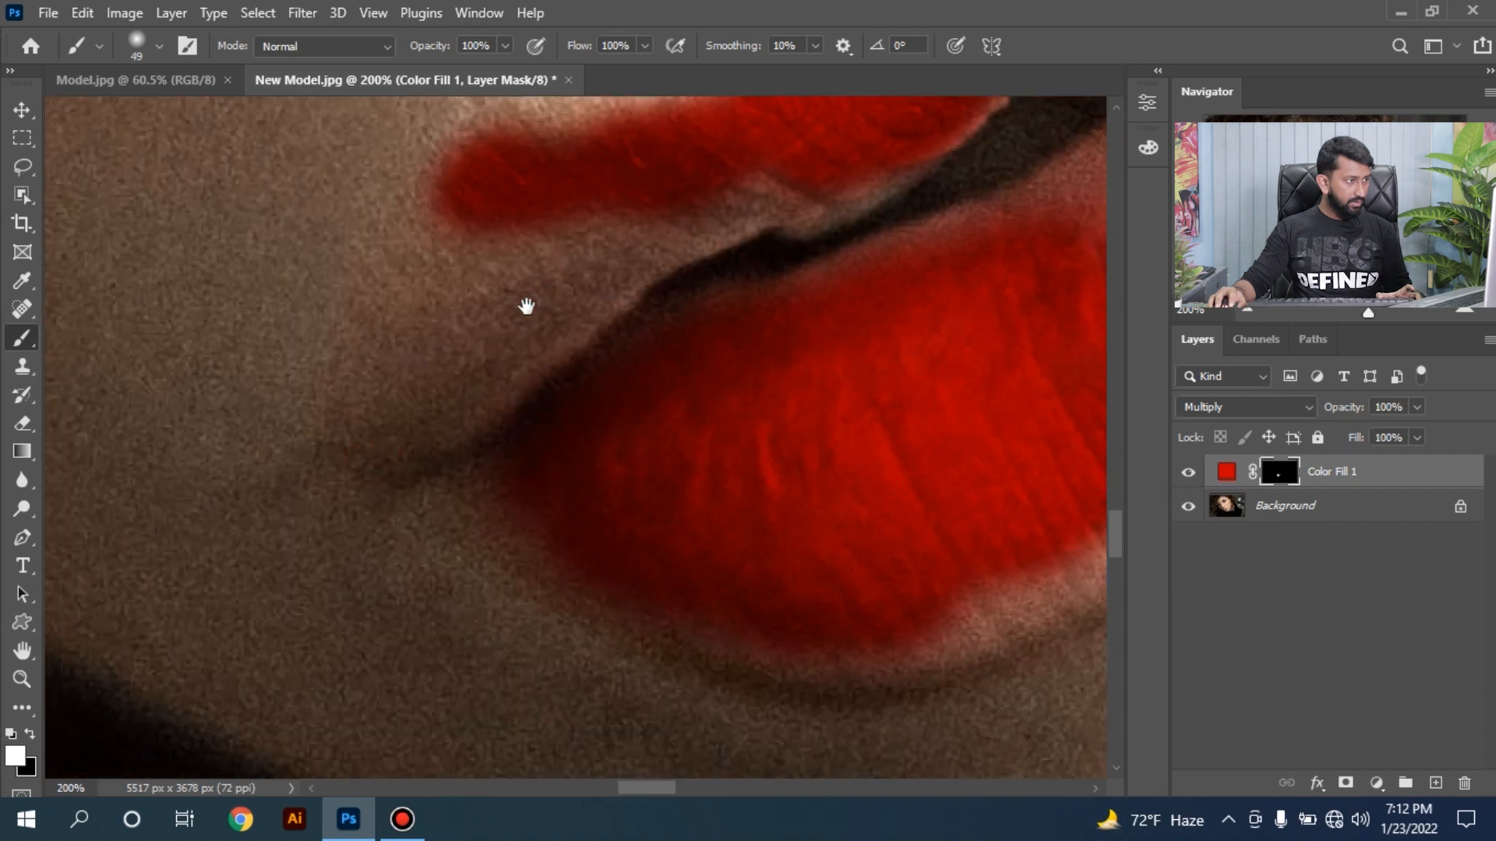
{"action": "mouse_move", "coordinate": [469, 248]}
{"action": "left_mouse_down"}
{"action": "mouse_move", "coordinate": [421, 300]}
{"action": "mouse_move", "coordinate": [370, 442]}
{"action": "mouse_move", "coordinate": [389, 429]}
{"action": "mouse_move", "coordinate": [397, 472]}
{"action": "mouse_move", "coordinate": [513, 347]}
{"action": "mouse_move", "coordinate": [468, 404]}
{"action": "mouse_move", "coordinate": [541, 286]}
{"action": "mouse_move", "coordinate": [630, 236]}
{"action": "mouse_move", "coordinate": [528, 317]}
{"action": "mouse_move", "coordinate": [557, 317]}
{"action": "mouse_move", "coordinate": [544, 333]}
{"action": "mouse_move", "coordinate": [561, 314]}
{"action": "mouse_move", "coordinate": [561, 434]}
{"action": "left_mouse_up"}
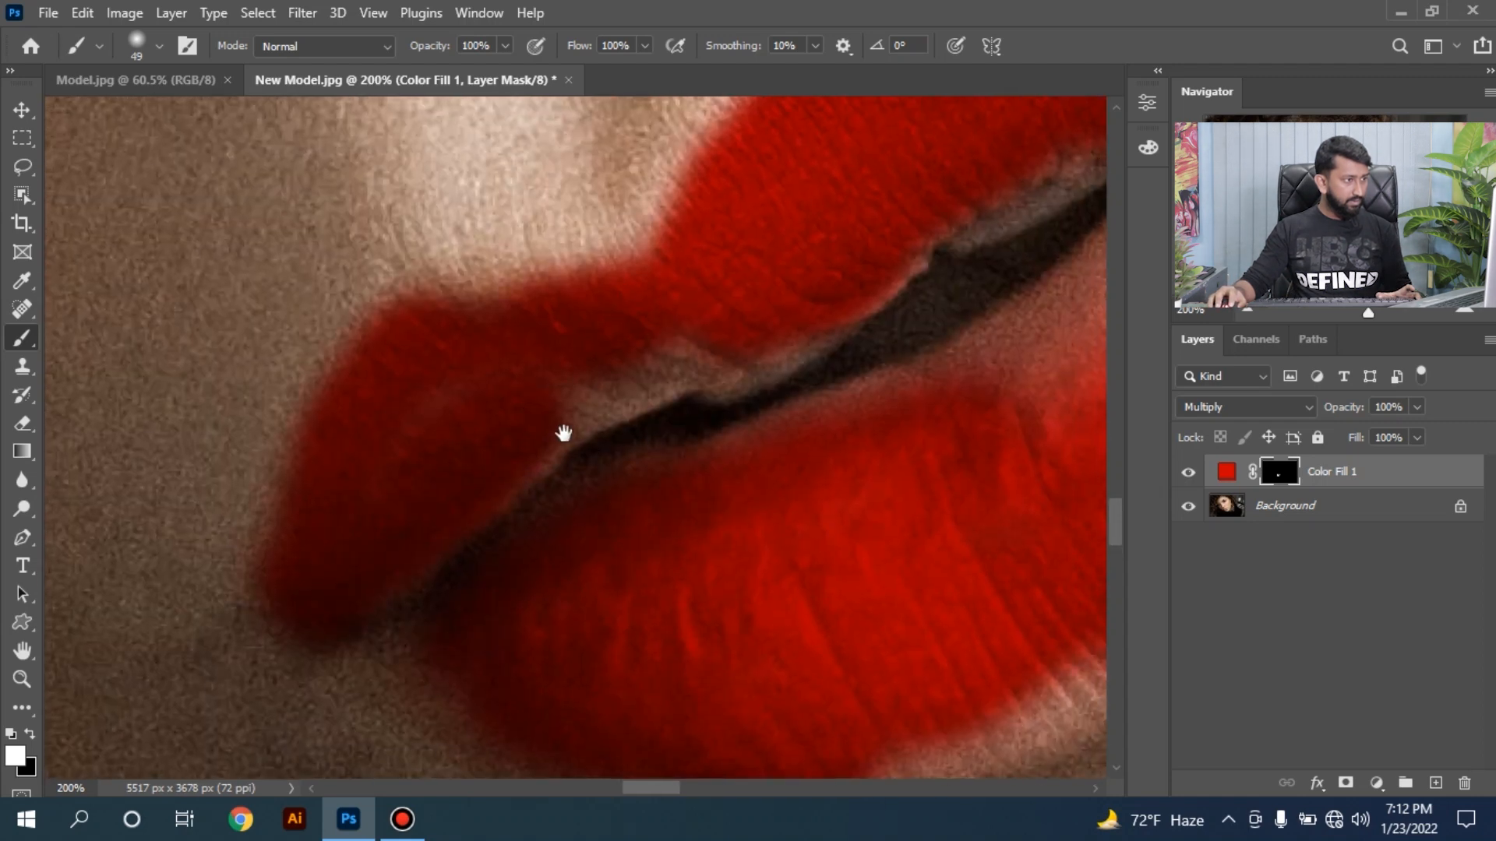
{"action": "mouse_move", "coordinate": [603, 366]}
{"action": "left_mouse_down"}
{"action": "mouse_move", "coordinate": [682, 328]}
{"action": "mouse_move", "coordinate": [677, 348]}
{"action": "mouse_move", "coordinate": [706, 339]}
{"action": "mouse_move", "coordinate": [557, 385]}
{"action": "left_mouse_up"}
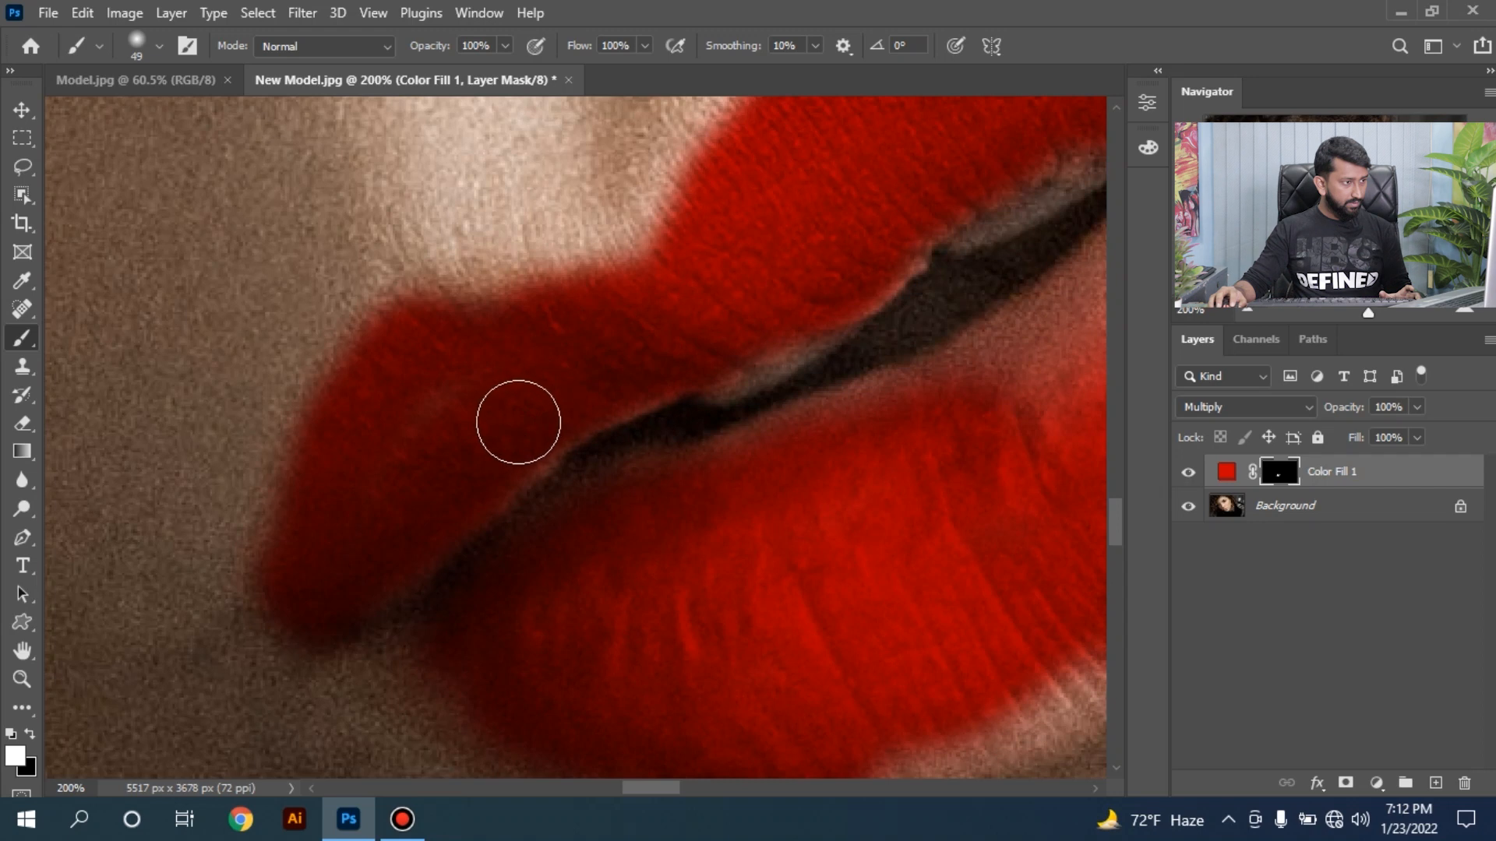
Paint the lower lip's left corner and its bottom edge on the mask with the 49 px brush.
{"action": "left_click_drag", "start_coordinate": [584, 491], "coordinate": [554, 364]}
{"action": "mouse_move", "coordinate": [349, 469]}
{"action": "left_mouse_down"}
{"action": "mouse_move", "coordinate": [357, 501]}
{"action": "mouse_move", "coordinate": [450, 551]}
{"action": "left_mouse_up"}
{"action": "left_click_drag", "start_coordinate": [538, 523], "coordinate": [538, 340]}
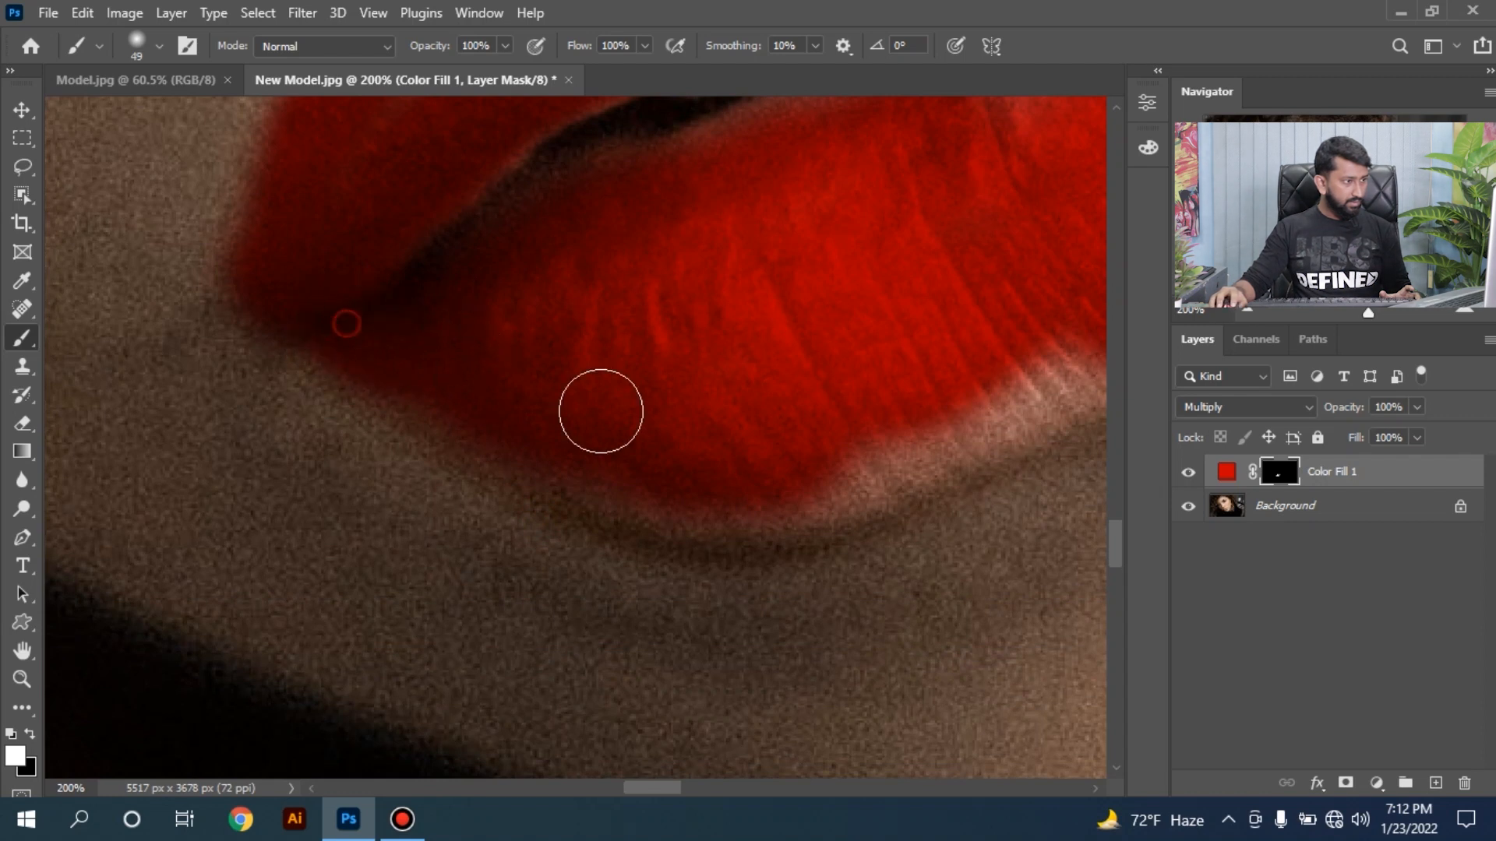
{"action": "left_click_drag", "start_coordinate": [668, 475], "coordinate": [577, 405]}
{"action": "mouse_move", "coordinate": [451, 415]}
{"action": "left_mouse_down"}
{"action": "mouse_move", "coordinate": [695, 417]}
{"action": "mouse_move", "coordinate": [645, 437]}
{"action": "mouse_move", "coordinate": [835, 367]}
{"action": "mouse_move", "coordinate": [530, 554]}
{"action": "left_mouse_up"}
{"action": "left_click_drag", "start_coordinate": [635, 501], "coordinate": [534, 548]}
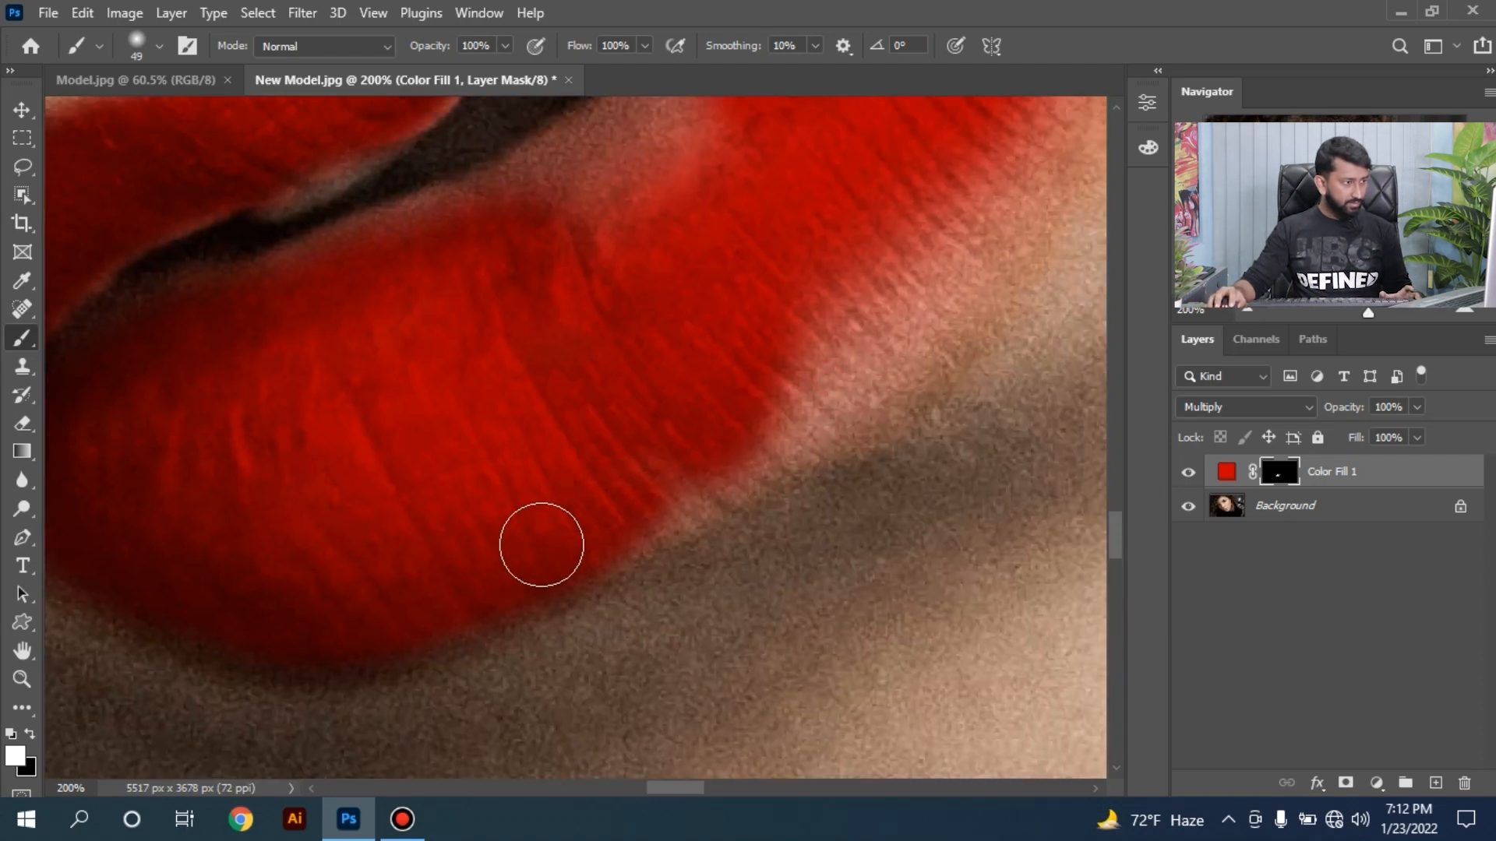
Fill the unpainted patch near the inner middle of the lower lip on the mask.
{"action": "left_click_drag", "start_coordinate": [694, 457], "coordinate": [573, 554]}
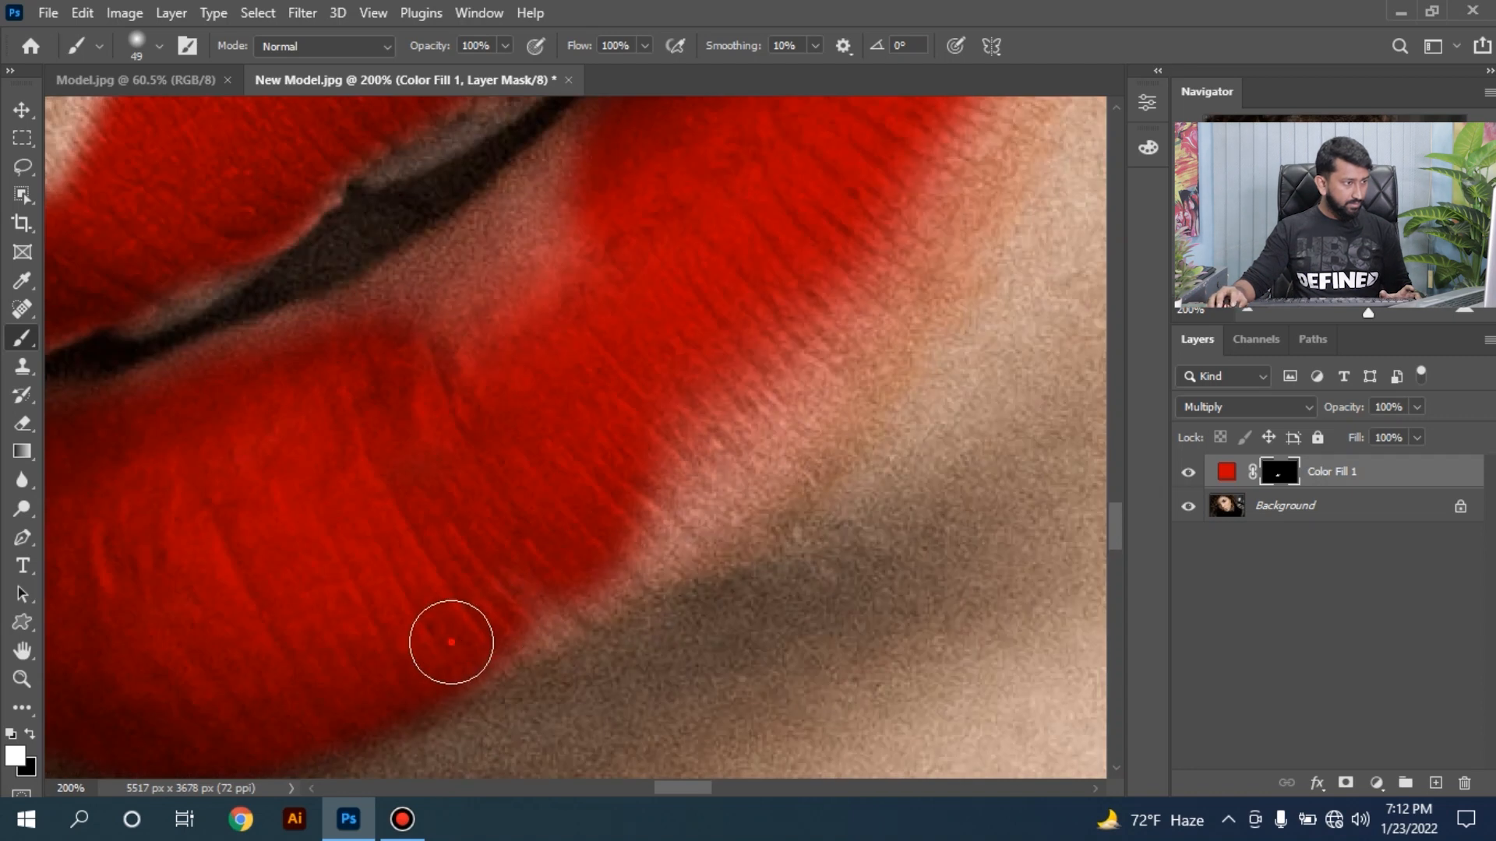
{"action": "mouse_move", "coordinate": [535, 324]}
{"action": "left_mouse_down"}
{"action": "mouse_move", "coordinate": [496, 268]}
{"action": "mouse_move", "coordinate": [523, 262]}
{"action": "mouse_move", "coordinate": [546, 223]}
{"action": "mouse_move", "coordinate": [608, 179]}
{"action": "mouse_move", "coordinate": [535, 351]}
{"action": "left_mouse_up"}
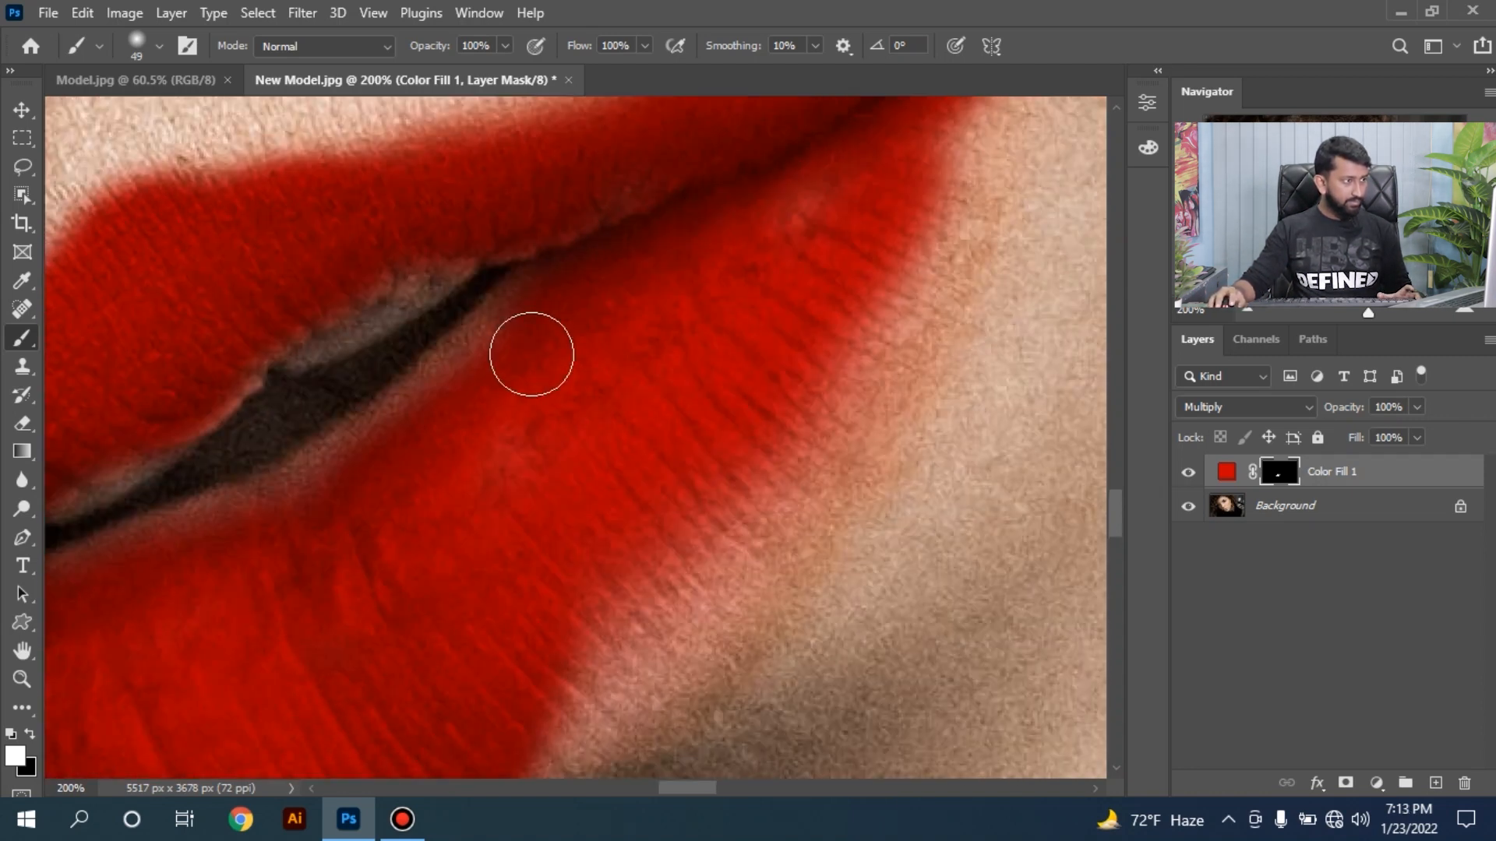
{"action": "left_click_drag", "start_coordinate": [585, 419], "coordinate": [776, 328]}
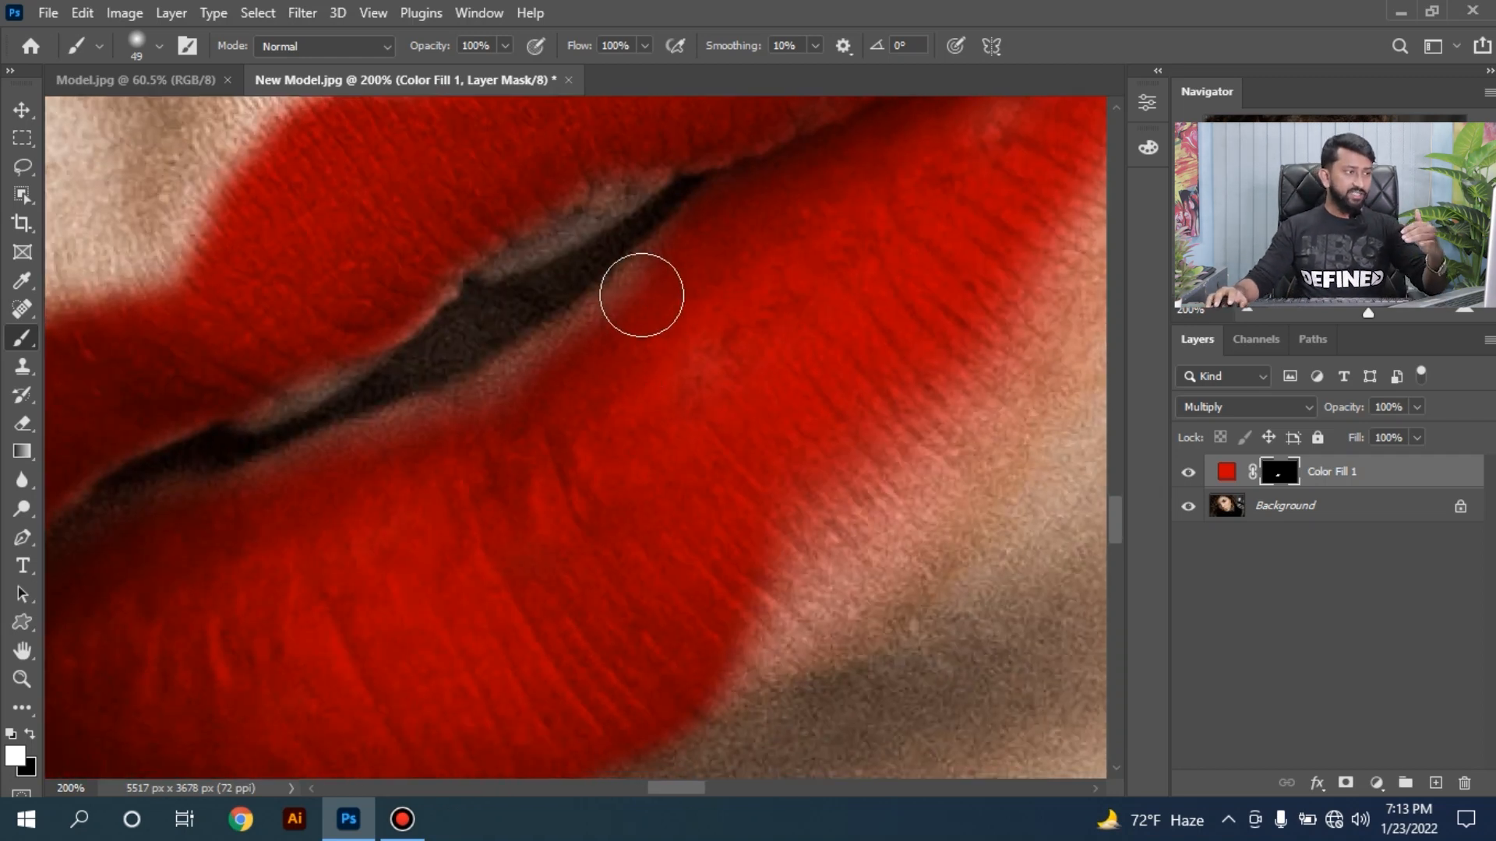
Reduce the brush to 22 px and paint the lower lip's inner edge along the mouth opening.
{"action": "left_click_drag", "start_coordinate": [732, 305], "coordinate": [704, 308]}
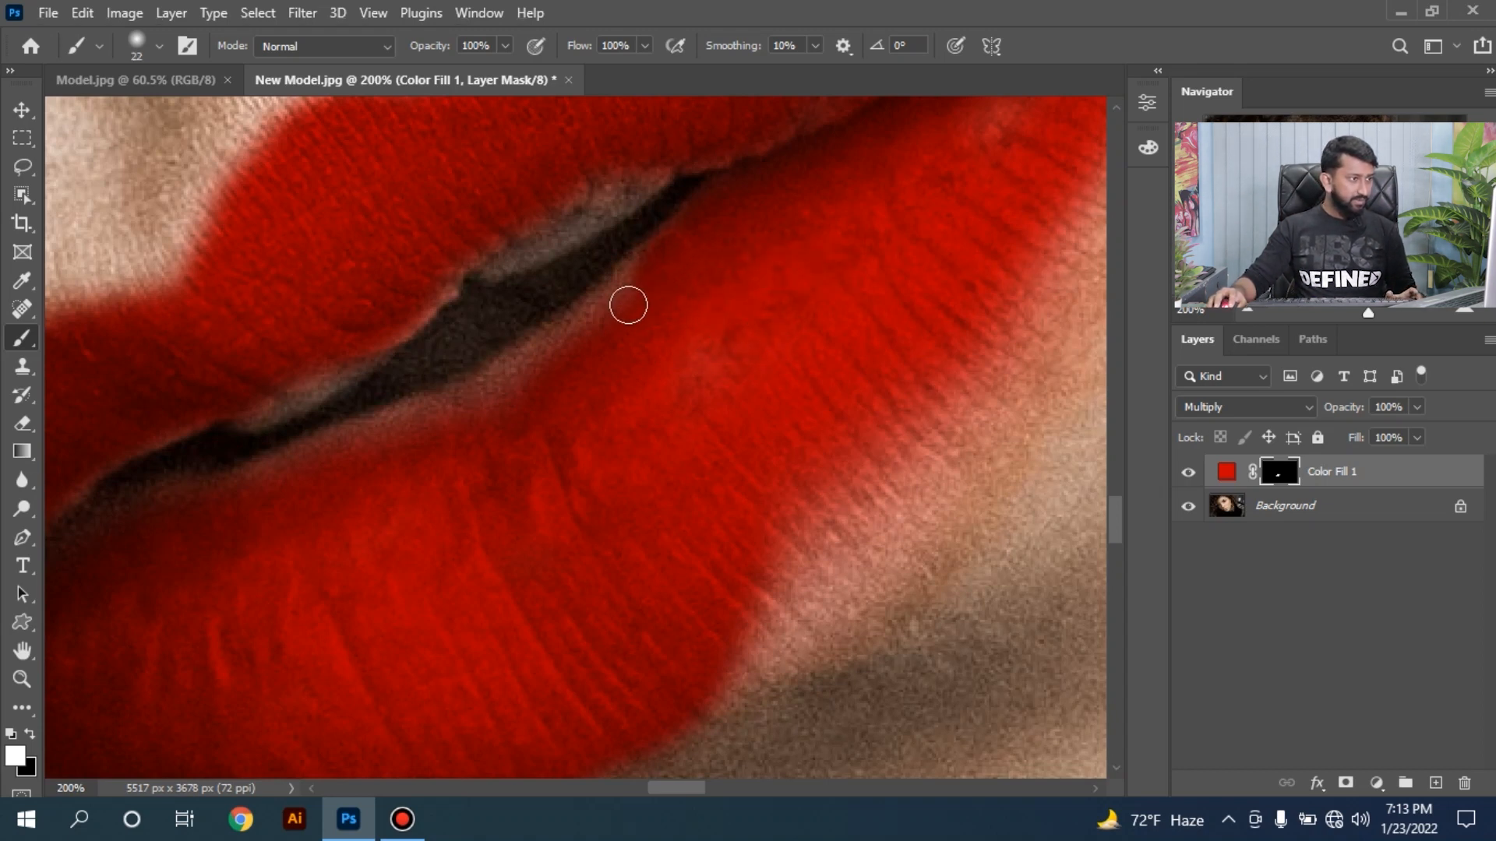
{"action": "left_click_drag", "start_coordinate": [593, 329], "coordinate": [512, 389]}
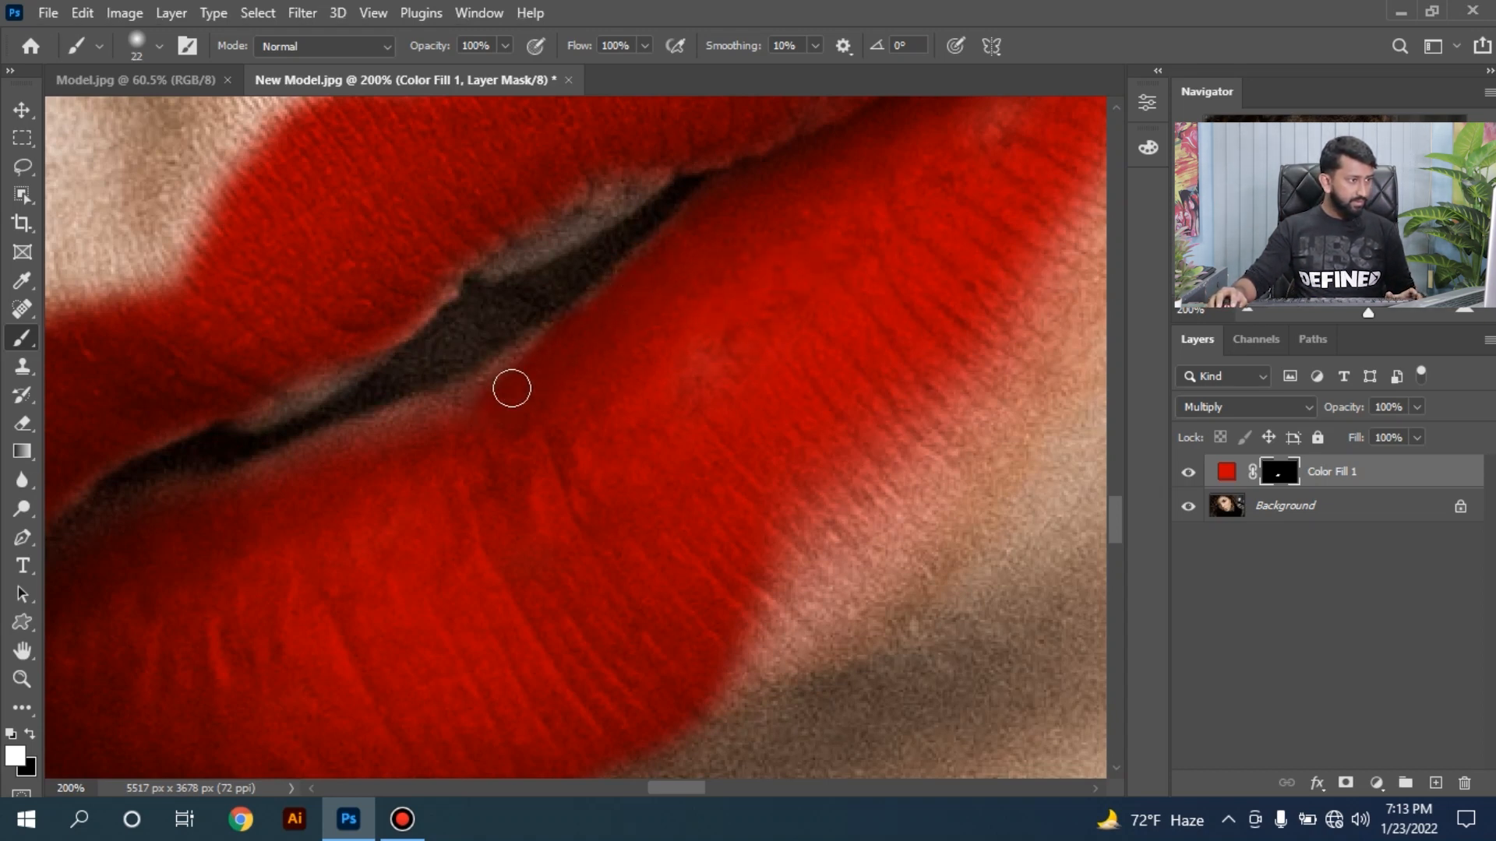
{"action": "left_click_drag", "start_coordinate": [485, 467], "coordinate": [653, 321]}
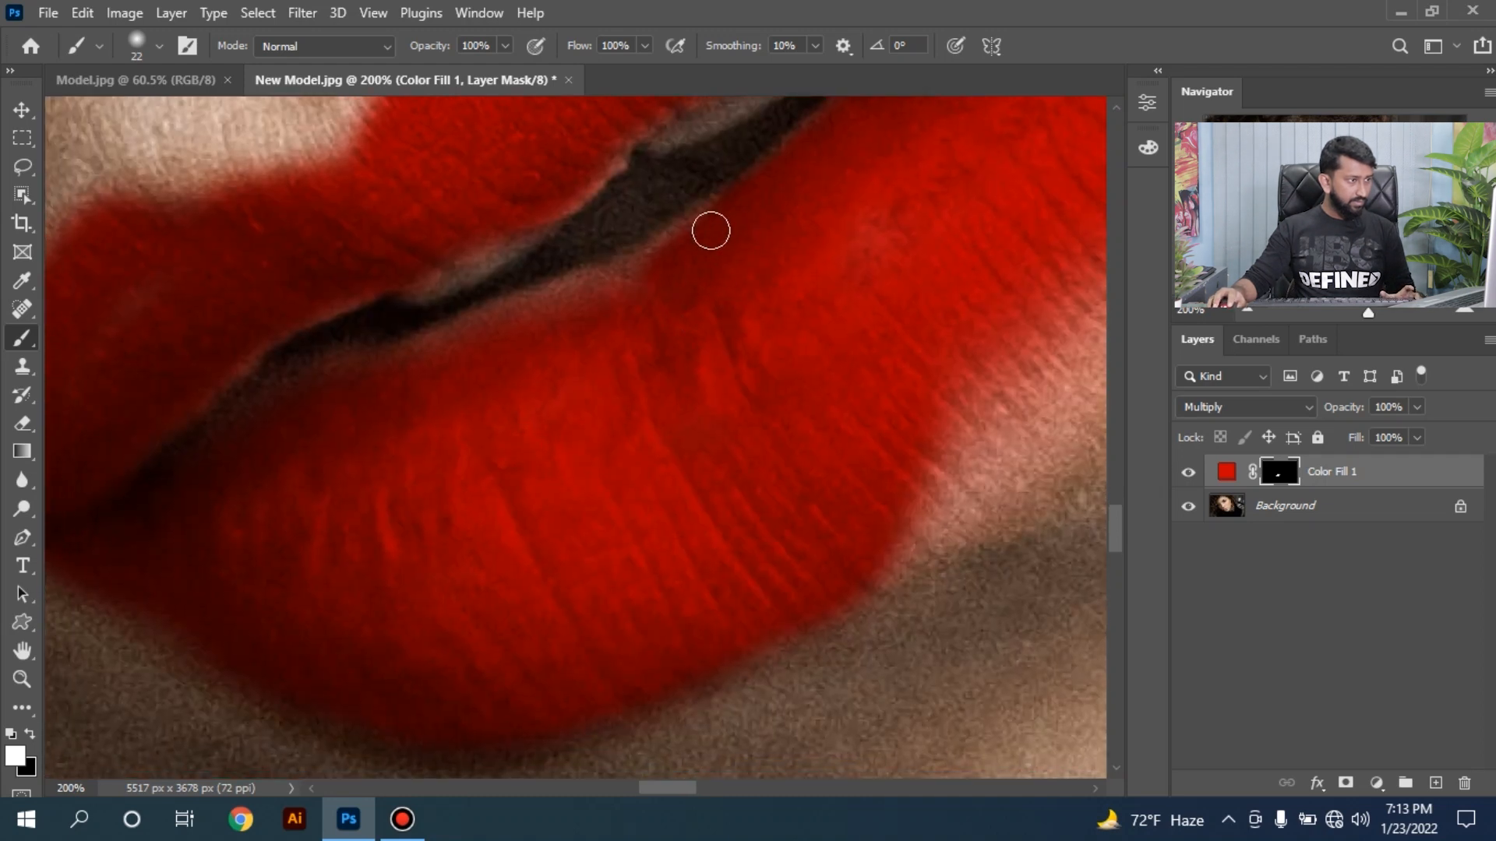
{"action": "mouse_move", "coordinate": [706, 234]}
{"action": "left_mouse_down"}
{"action": "mouse_move", "coordinate": [573, 319]}
{"action": "mouse_move", "coordinate": [650, 265]}
{"action": "mouse_move", "coordinate": [453, 343]}
{"action": "left_mouse_up"}
{"action": "mouse_move", "coordinate": [782, 387]}
{"action": "left_mouse_down"}
{"action": "mouse_move", "coordinate": [655, 421]}
{"action": "mouse_move", "coordinate": [466, 531]}
{"action": "left_mouse_up"}
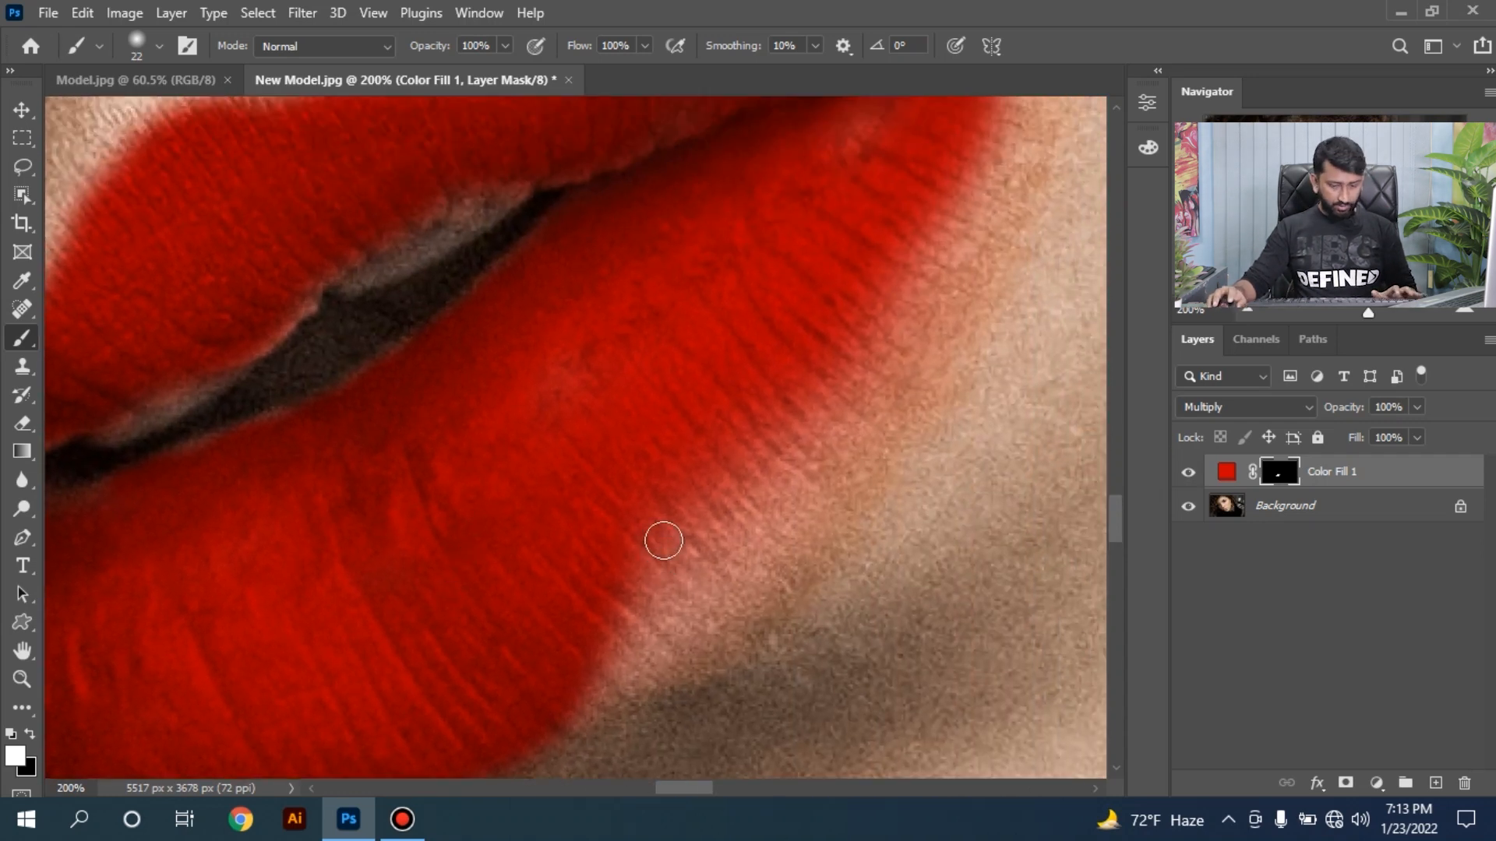
Enlarge the brush to 74 px and paint the lower lip's outer edge up to the right mouth corner.
{"action": "left_click_drag", "start_coordinate": [642, 503], "coordinate": [703, 507]}
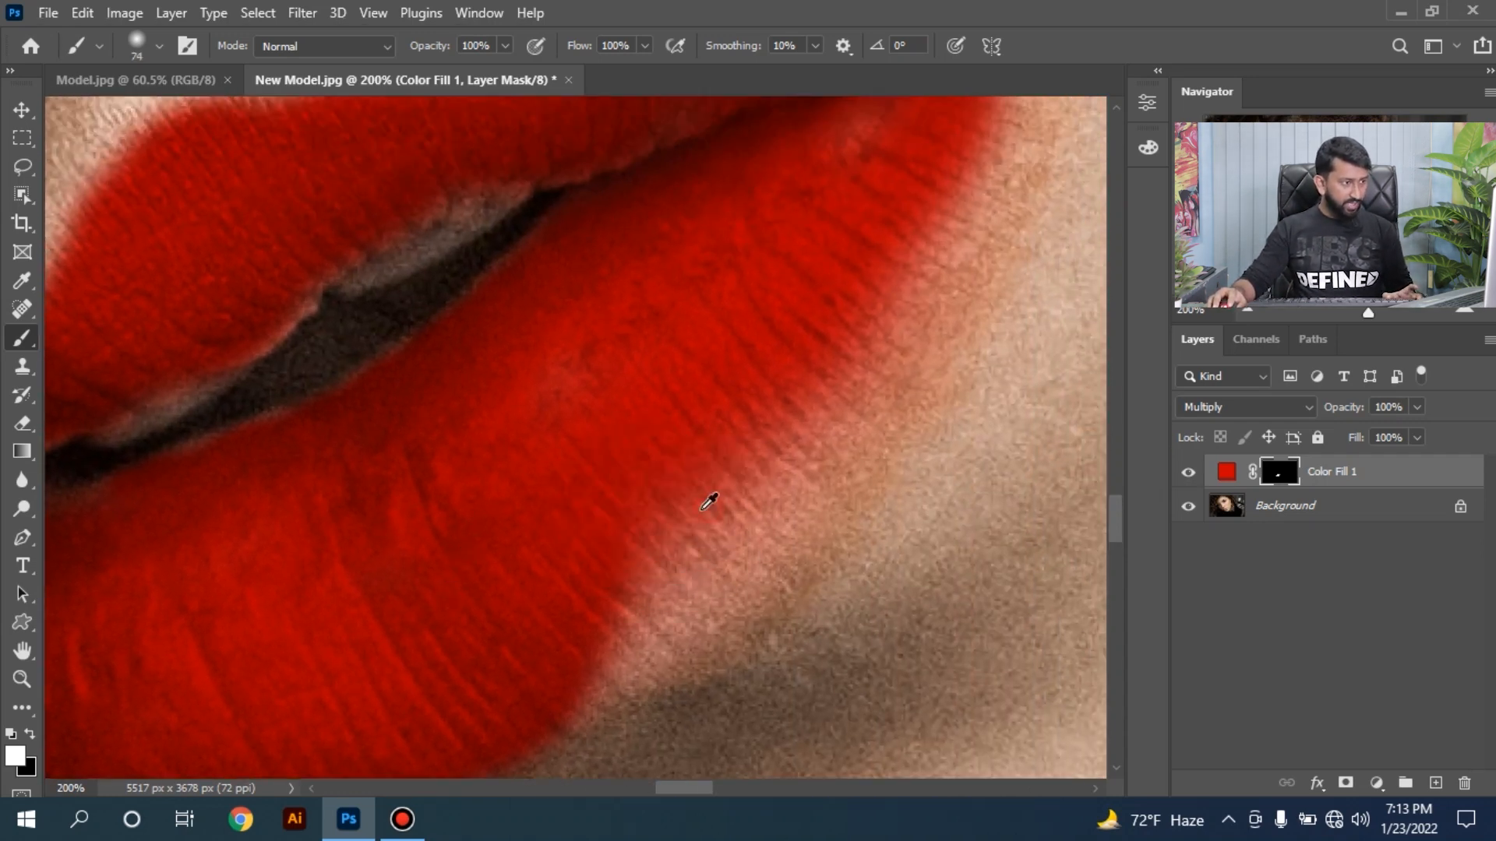
{"action": "mouse_move", "coordinate": [624, 534]}
{"action": "left_mouse_down"}
{"action": "mouse_move", "coordinate": [662, 518]}
{"action": "mouse_move", "coordinate": [659, 505]}
{"action": "mouse_move", "coordinate": [634, 500]}
{"action": "mouse_move", "coordinate": [568, 596]}
{"action": "mouse_move", "coordinate": [581, 608]}
{"action": "mouse_move", "coordinate": [594, 593]}
{"action": "mouse_move", "coordinate": [566, 614]}
{"action": "mouse_move", "coordinate": [661, 480]}
{"action": "left_mouse_up"}
{"action": "left_click_drag", "start_coordinate": [755, 425], "coordinate": [678, 515]}
{"action": "mouse_move", "coordinate": [573, 585]}
{"action": "left_mouse_down"}
{"action": "mouse_move", "coordinate": [561, 596]}
{"action": "mouse_move", "coordinate": [651, 501]}
{"action": "mouse_move", "coordinate": [554, 447]}
{"action": "mouse_move", "coordinate": [593, 526]}
{"action": "left_mouse_up"}
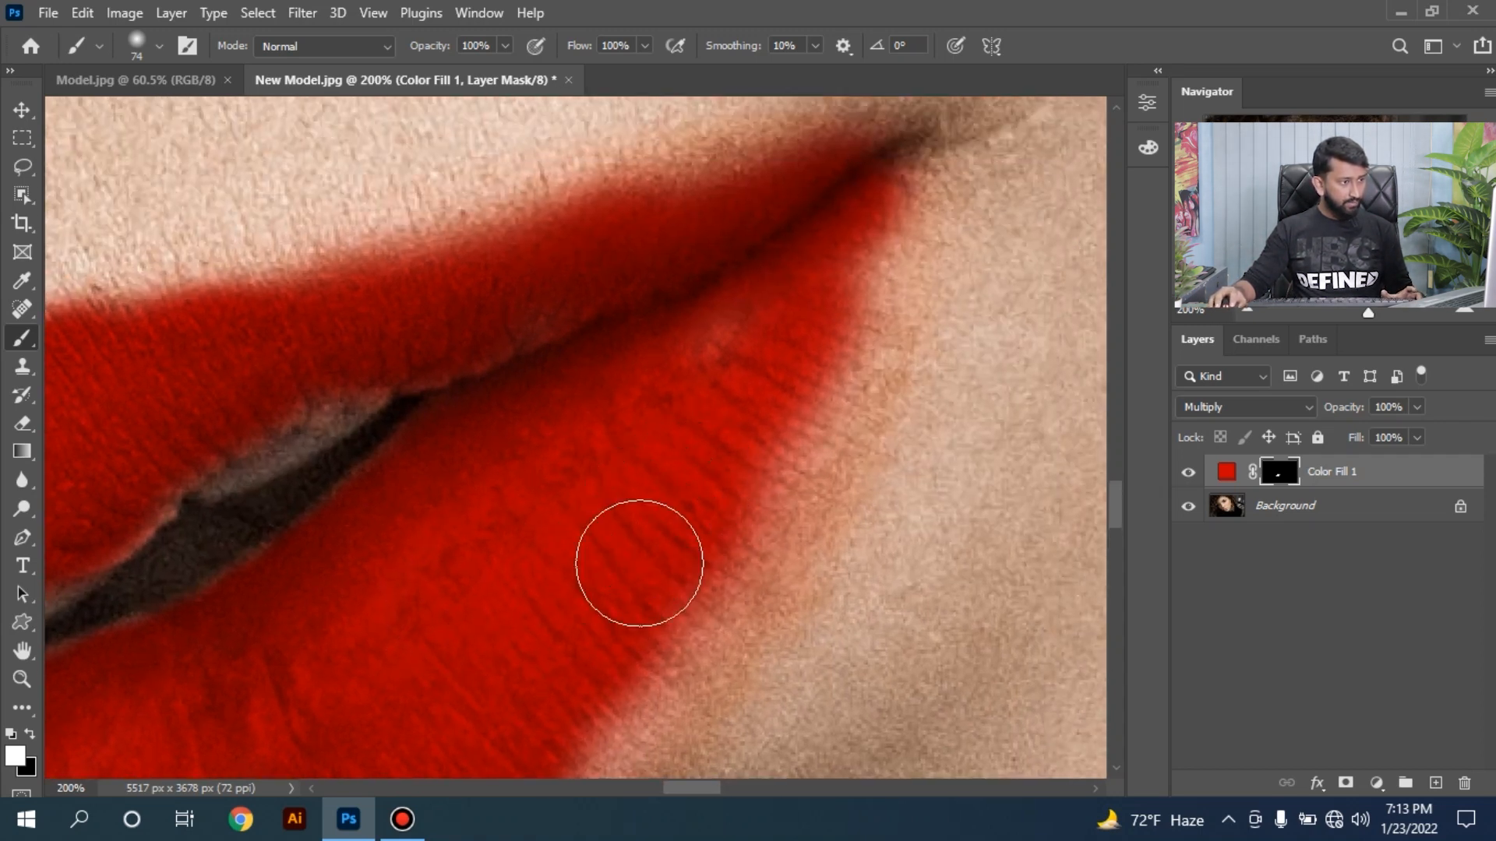
{"action": "left_click_drag", "start_coordinate": [721, 394], "coordinate": [741, 374]}
{"action": "mouse_move", "coordinate": [781, 320]}
{"action": "left_mouse_down"}
{"action": "mouse_move", "coordinate": [720, 453]}
{"action": "mouse_move", "coordinate": [674, 461]}
{"action": "mouse_move", "coordinate": [678, 477]}
{"action": "mouse_move", "coordinate": [761, 391]}
{"action": "mouse_move", "coordinate": [802, 301]}
{"action": "mouse_move", "coordinate": [830, 288]}
{"action": "mouse_move", "coordinate": [604, 360]}
{"action": "mouse_move", "coordinate": [723, 311]}
{"action": "mouse_move", "coordinate": [779, 324]}
{"action": "mouse_move", "coordinate": [721, 447]}
{"action": "left_mouse_up"}
Examine the painted lips from farther away and up close for uncovered edges.
{"action": "key", "text": "ctrl+minus"}
{"action": "key", "text": "ctrl+minus"}
{"action": "key", "text": "ctrl+minus"}
{"action": "key", "text": "ctrl+minus"}
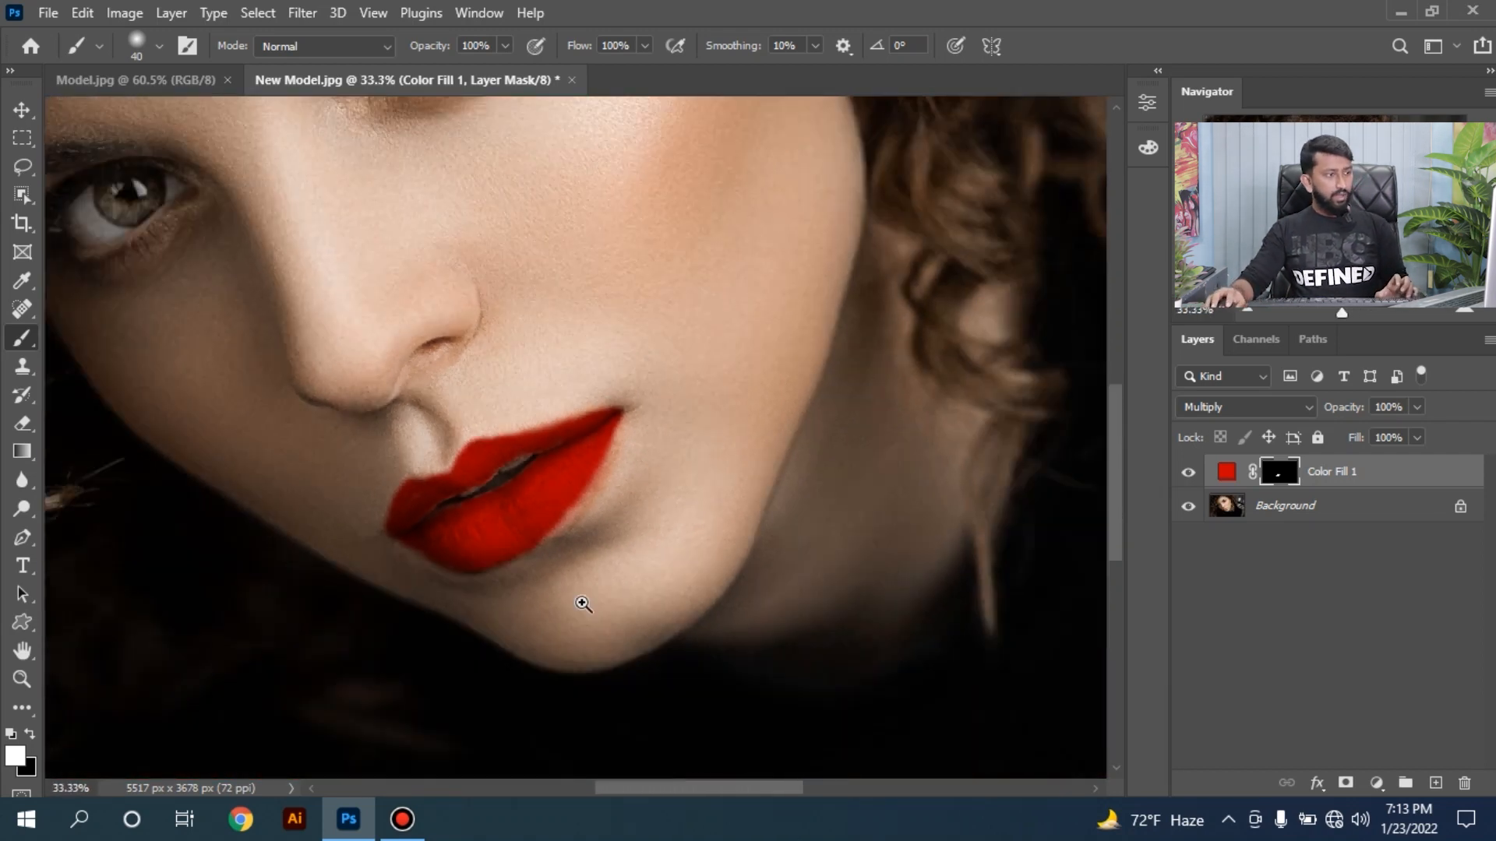
{"action": "key", "text": "ctrl+plus"}
{"action": "key", "text": "ctrl+plus"}
{"action": "key", "text": "ctrl+plus"}
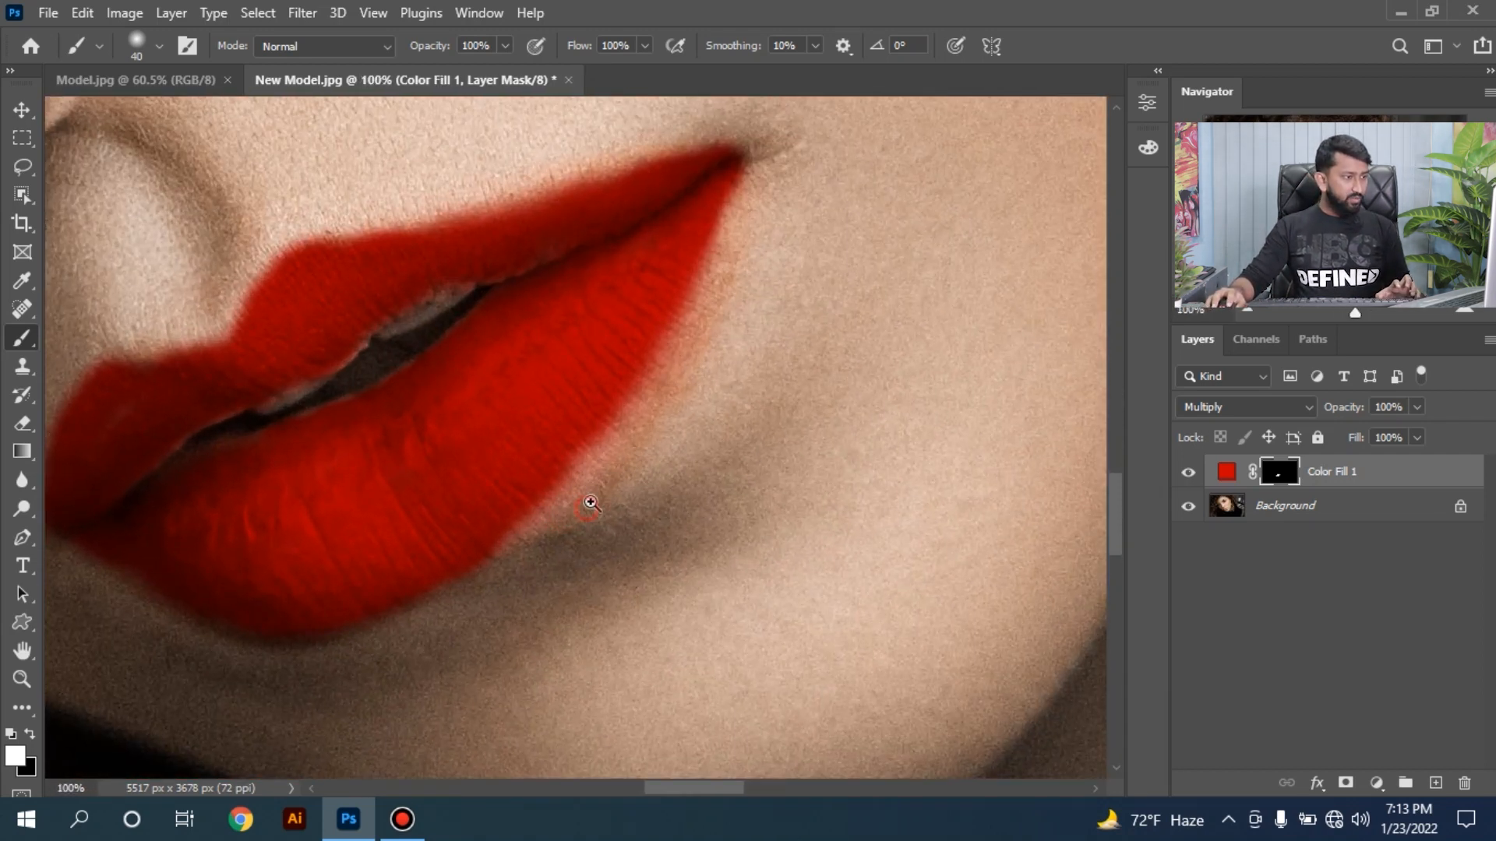
{"action": "key", "text": "ctrl+plus"}
{"action": "key", "text": "ctrl+minus"}
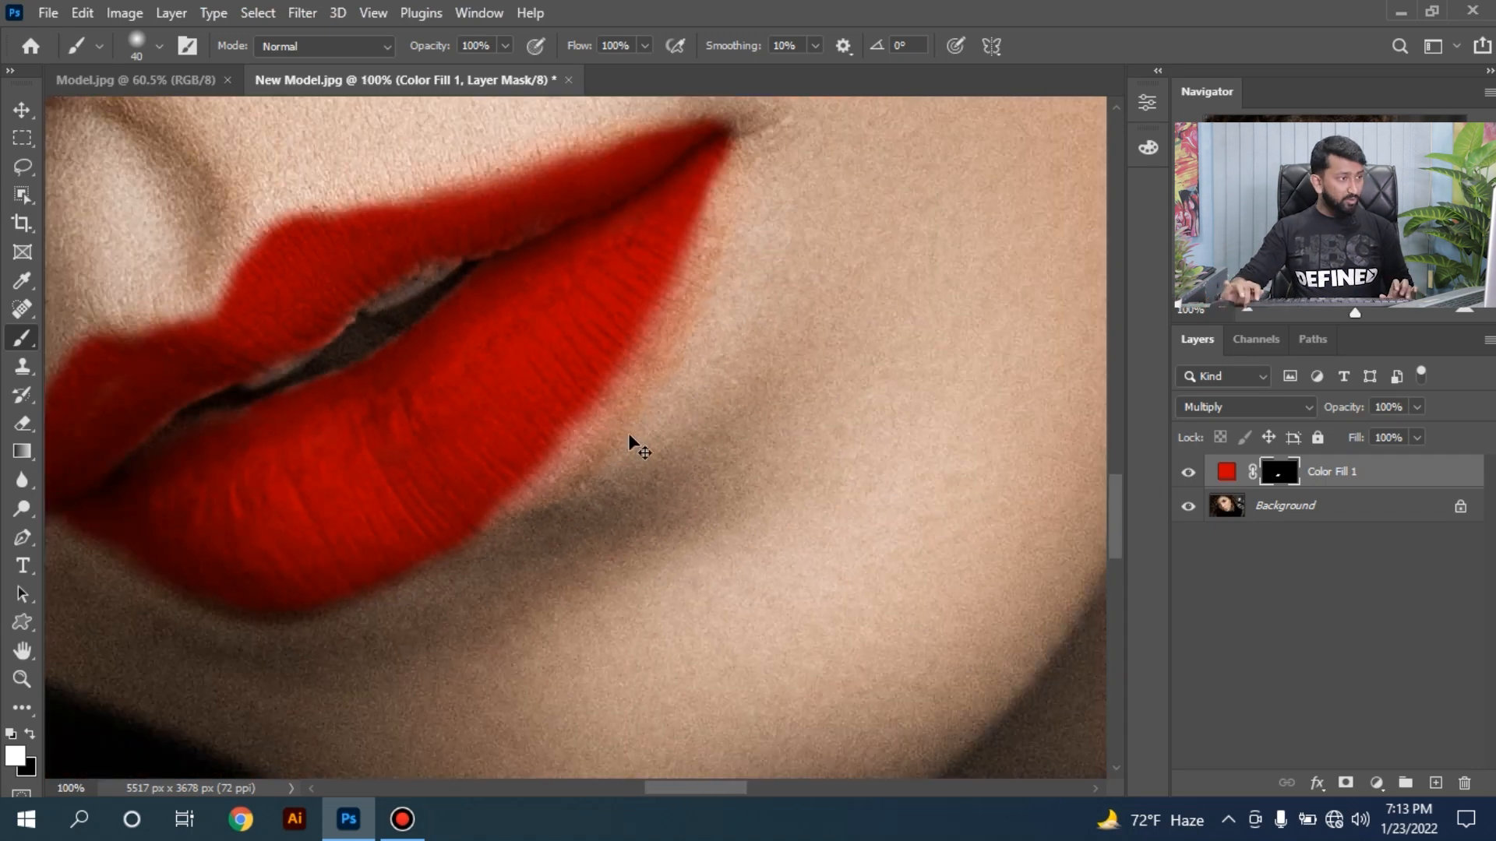
{"action": "key", "text": "ctrl+minus"}
{"action": "key", "text": "ctrl+minus"}
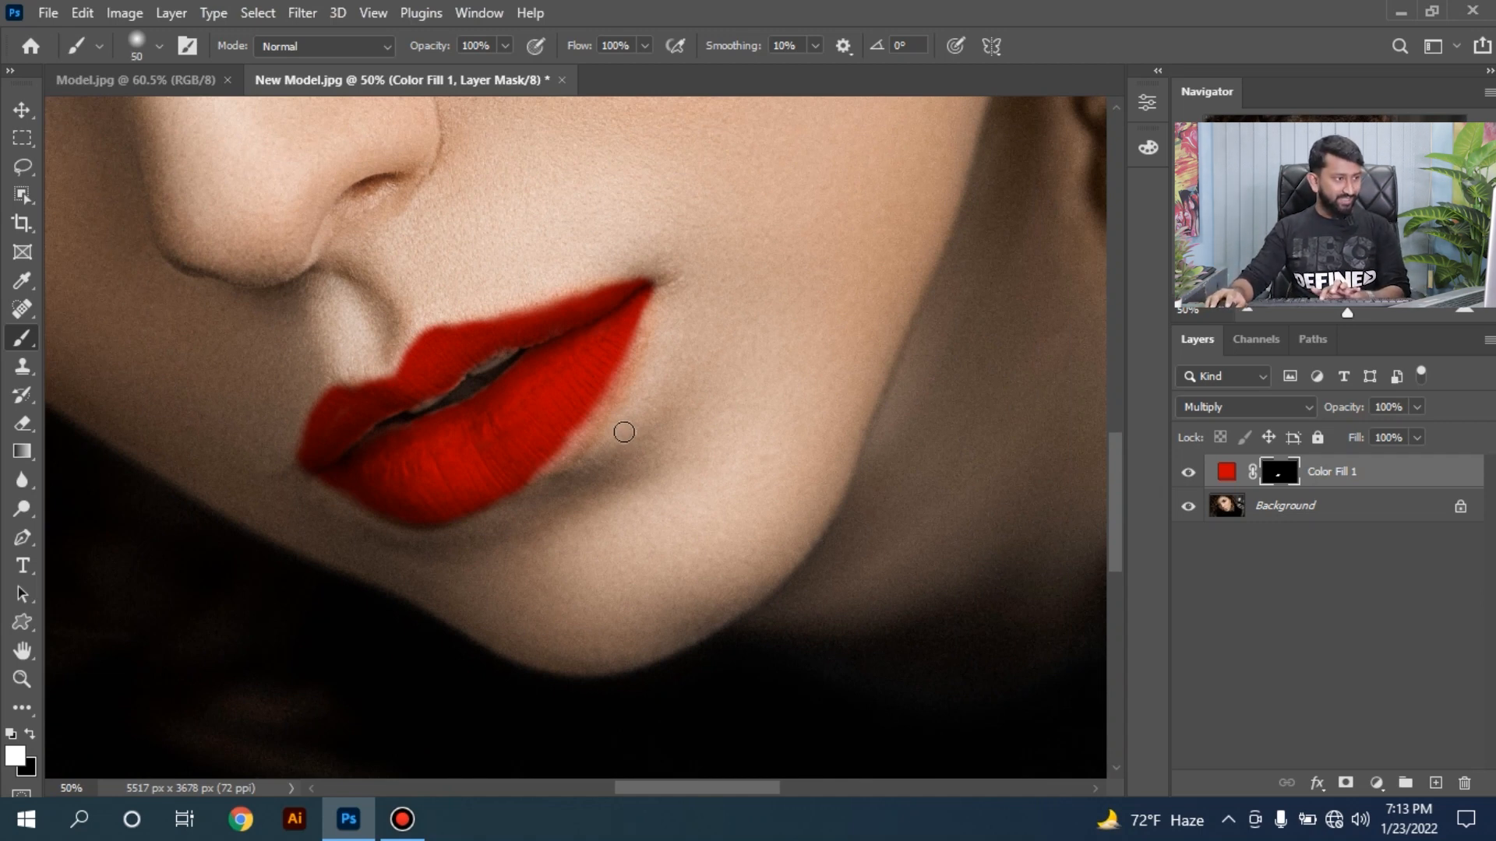
Set the brush to 60 px and refine the lower right contour of the lower lip on the mask.
{"action": "left_click", "coordinate": [572, 458], "text": "ctrl"}
{"action": "left_click_drag", "start_coordinate": [575, 421], "coordinate": [576, 482]}
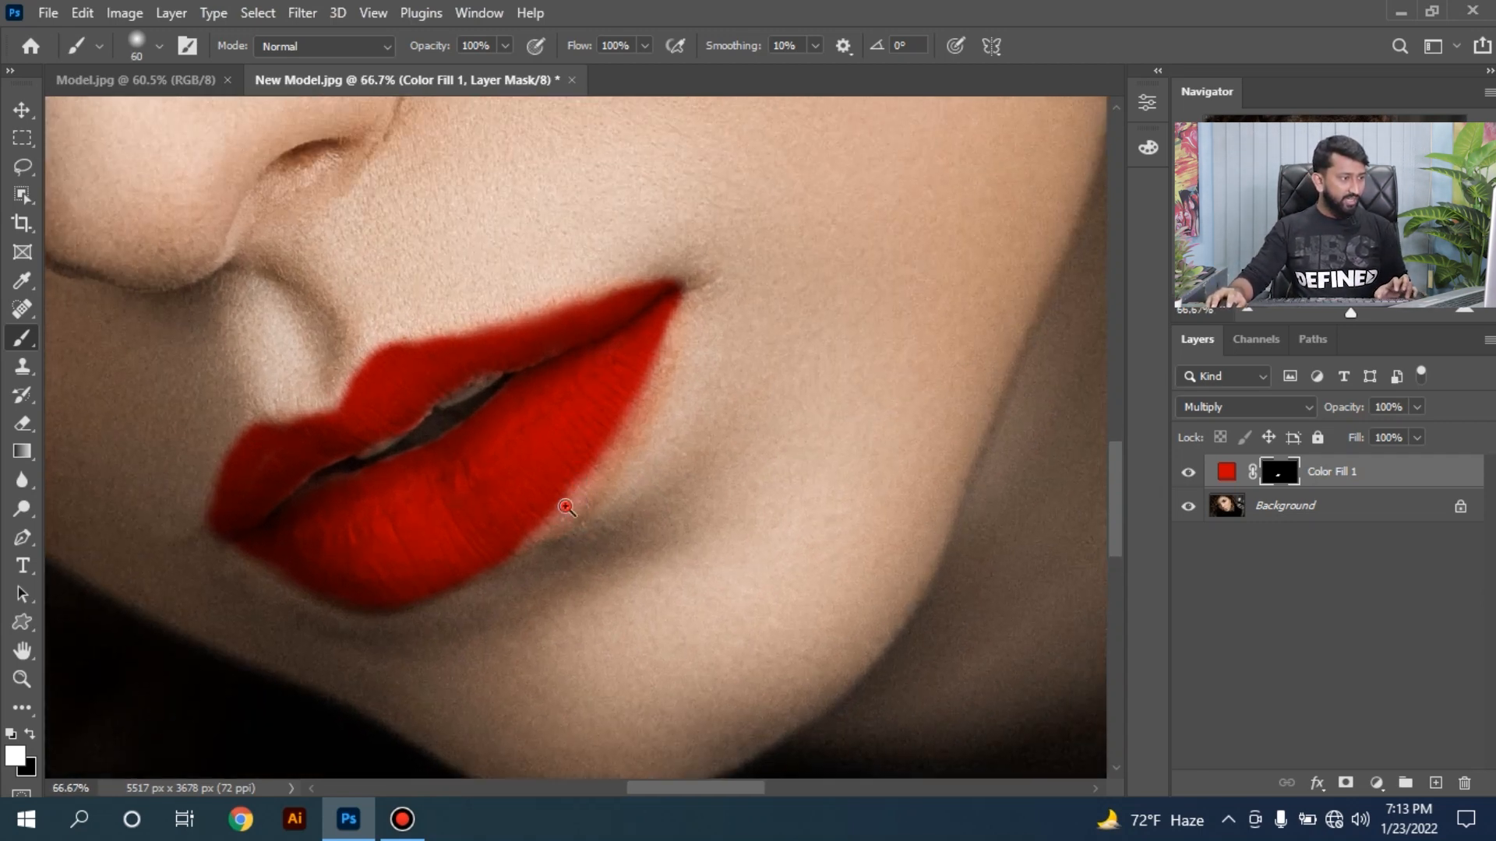
{"action": "left_click", "coordinate": [564, 504], "text": "ctrl"}
{"action": "left_click_drag", "start_coordinate": [501, 546], "coordinate": [487, 559]}
{"action": "mouse_move", "coordinate": [531, 503]}
{"action": "left_mouse_down"}
{"action": "mouse_move", "coordinate": [511, 538]}
{"action": "mouse_move", "coordinate": [574, 458]}
{"action": "mouse_move", "coordinate": [536, 521]}
{"action": "left_mouse_up"}
{"action": "left_click_drag", "start_coordinate": [570, 462], "coordinate": [646, 353]}
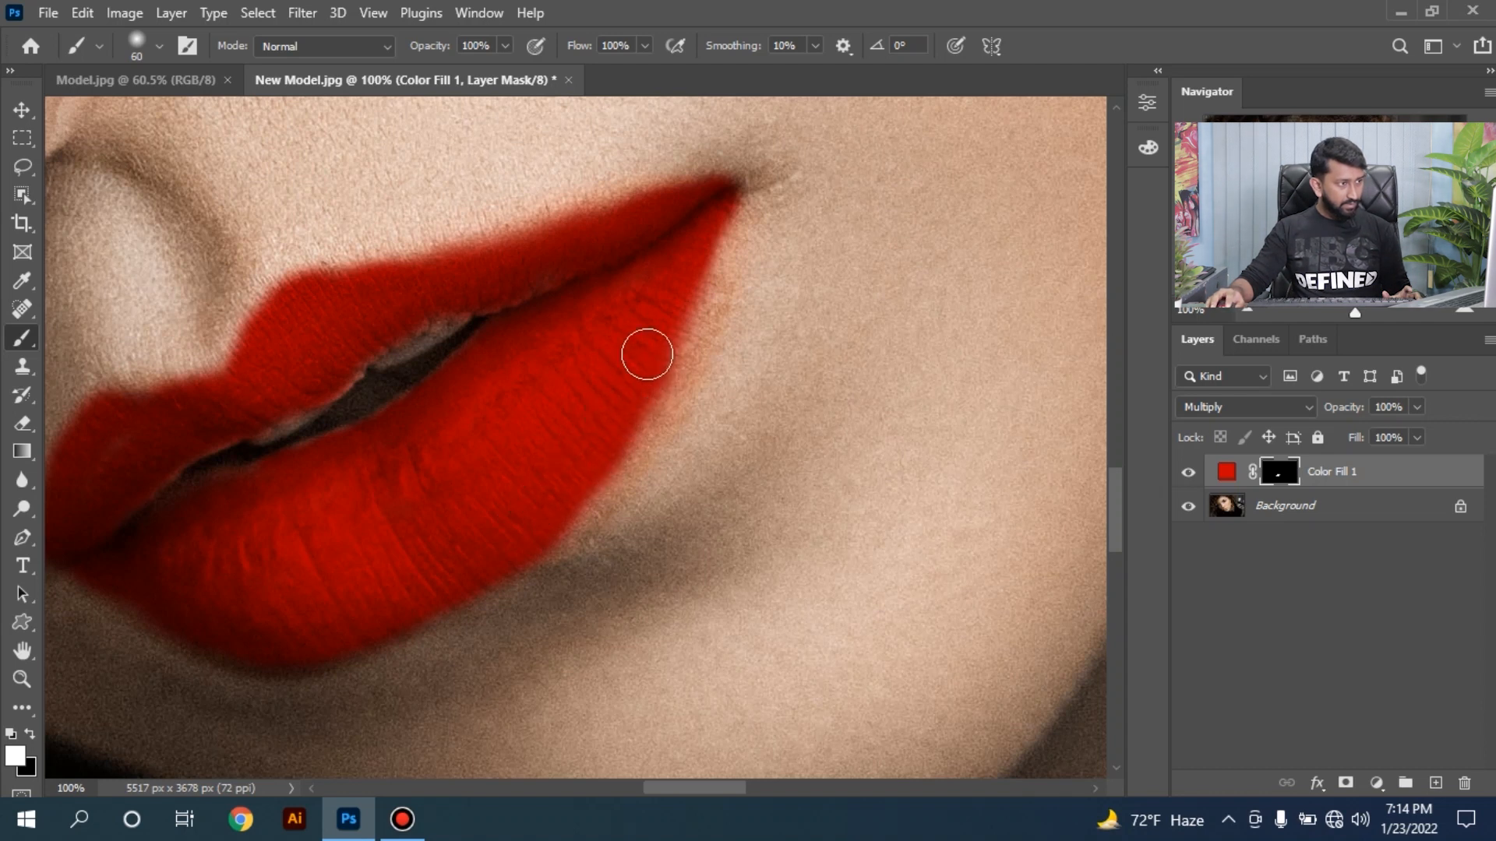
Paint a stray stroke from the lower lip onto the cheek, erase it with black on the mask, and switch back to white.
{"action": "left_click_drag", "start_coordinate": [724, 387], "coordinate": [693, 456]}
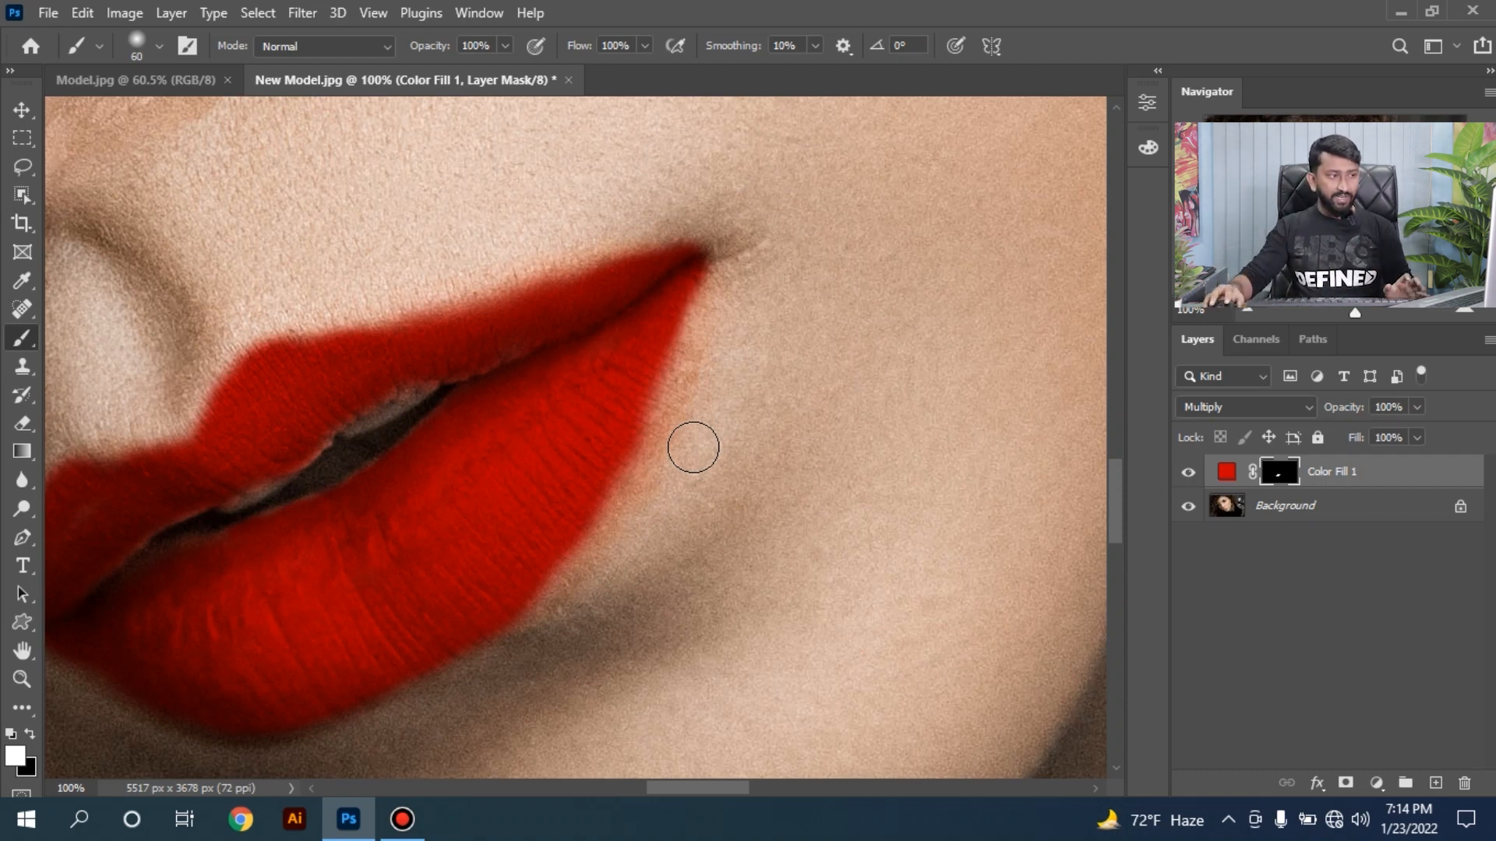
{"action": "left_click_drag", "start_coordinate": [597, 457], "coordinate": [790, 493]}
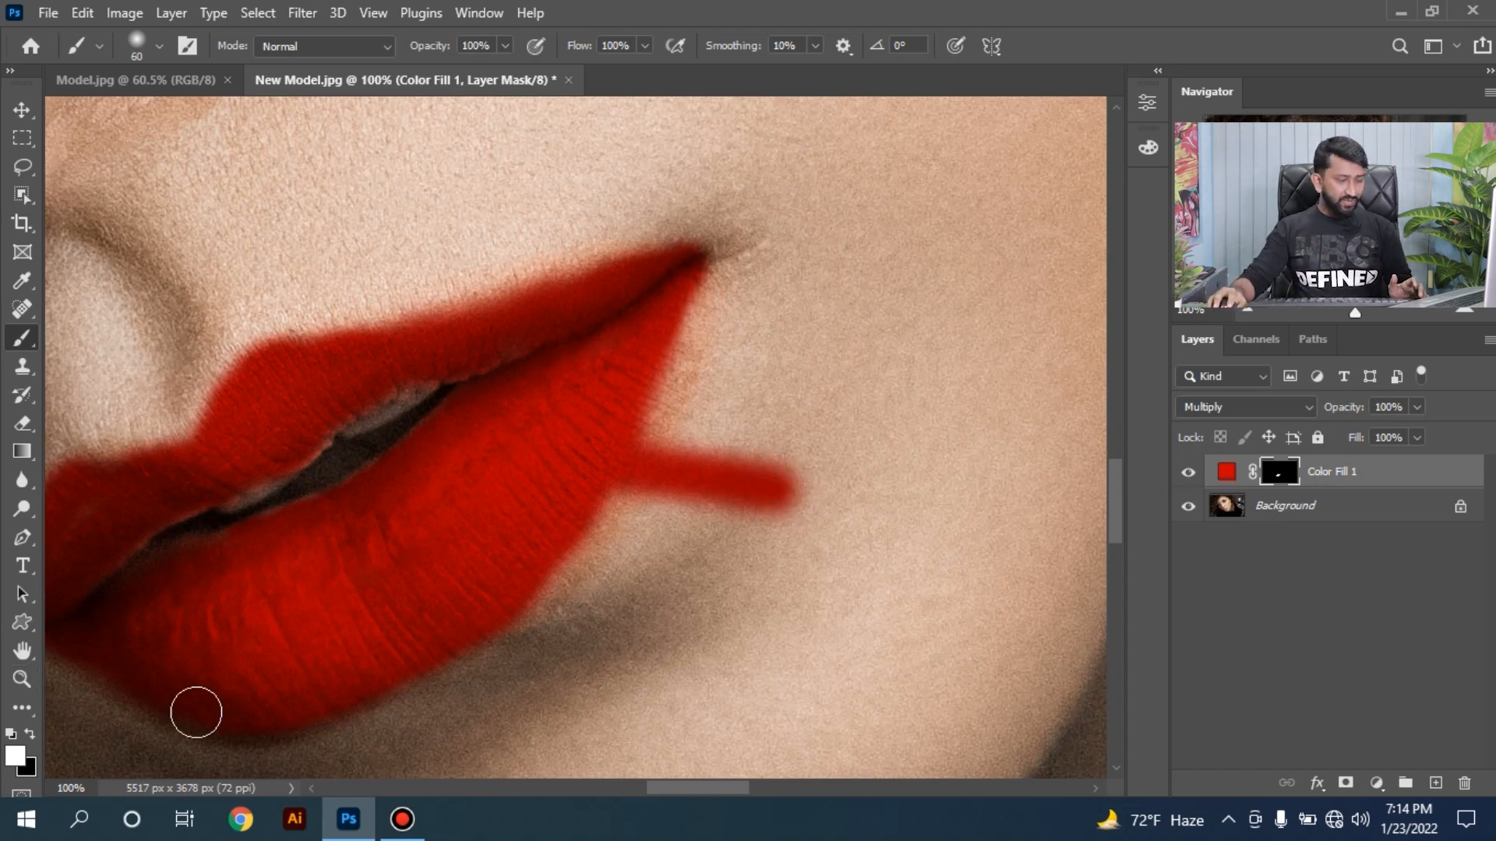
{"action": "left_click", "coordinate": [30, 735]}
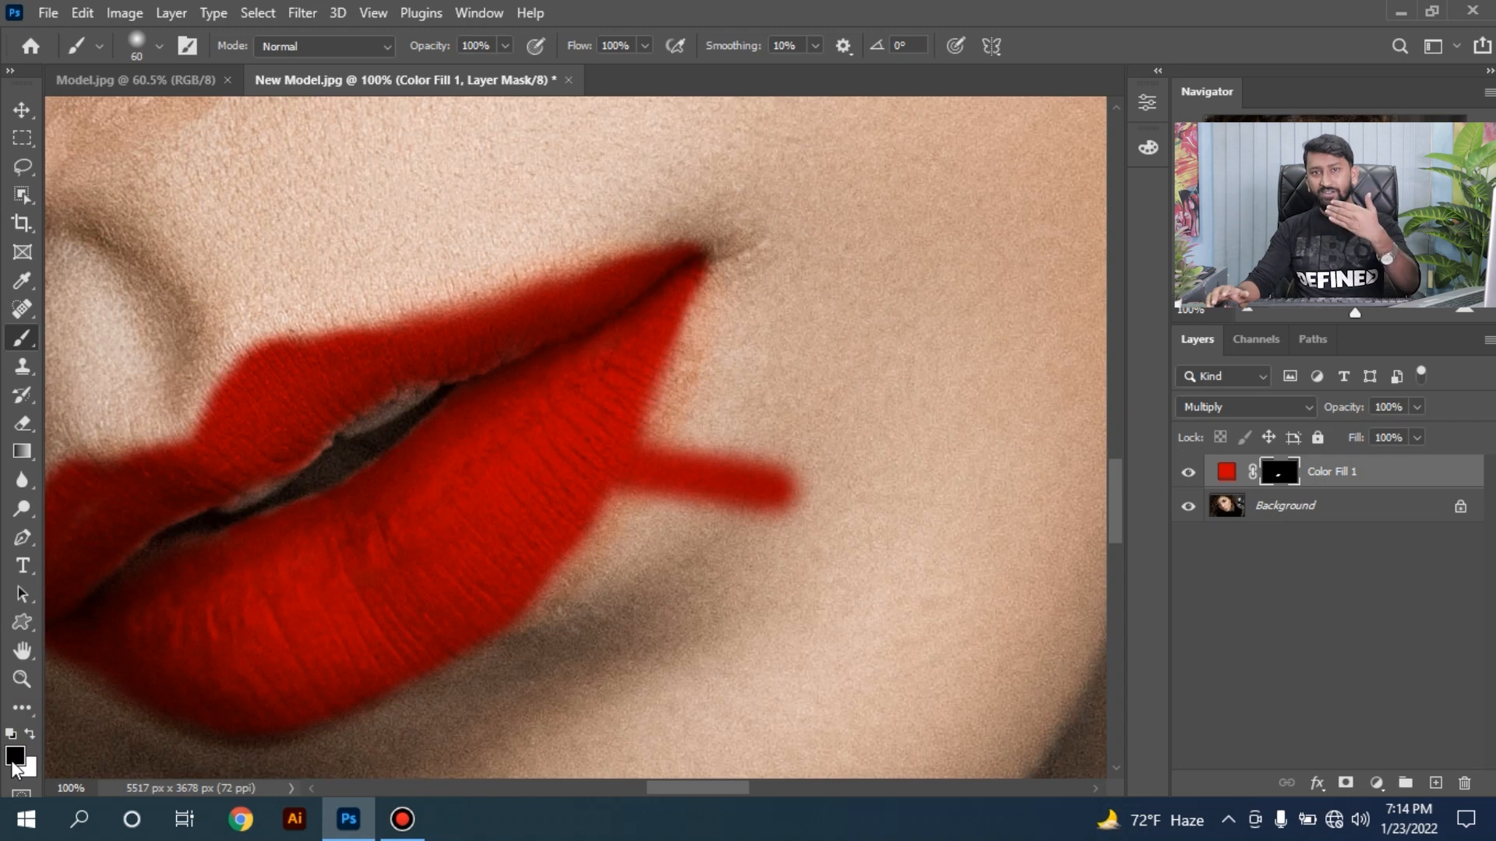
{"action": "mouse_move", "coordinate": [810, 524]}
{"action": "left_mouse_down"}
{"action": "mouse_move", "coordinate": [767, 493]}
{"action": "mouse_move", "coordinate": [771, 447]}
{"action": "mouse_move", "coordinate": [728, 494]}
{"action": "mouse_move", "coordinate": [741, 441]}
{"action": "mouse_move", "coordinate": [692, 508]}
{"action": "mouse_move", "coordinate": [711, 451]}
{"action": "mouse_move", "coordinate": [695, 438]}
{"action": "mouse_move", "coordinate": [647, 498]}
{"action": "mouse_move", "coordinate": [657, 464]}
{"action": "mouse_move", "coordinate": [706, 423]}
{"action": "left_mouse_up"}
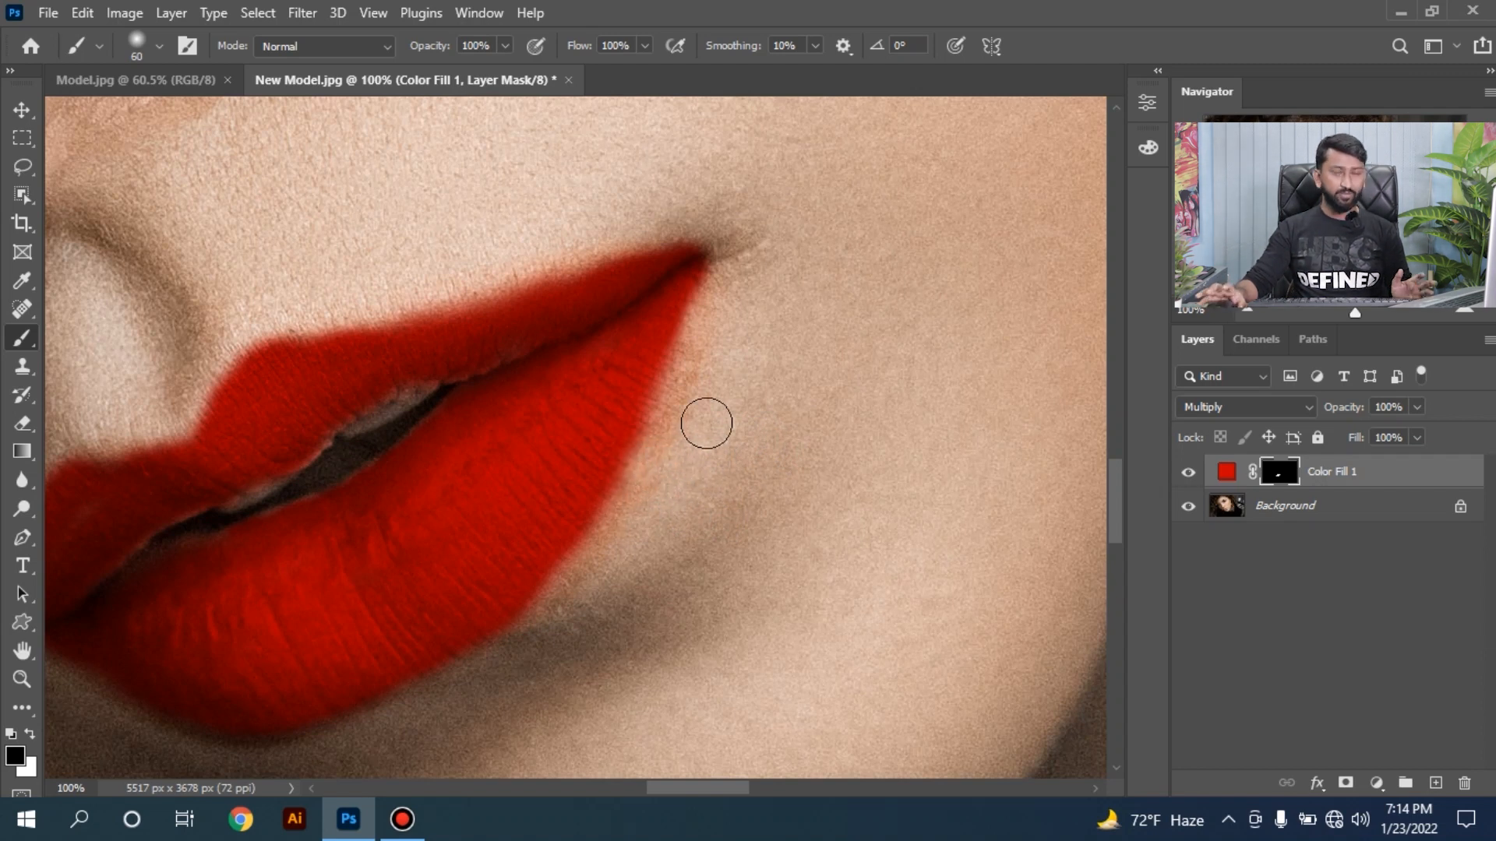
{"action": "left_click", "coordinate": [29, 735]}
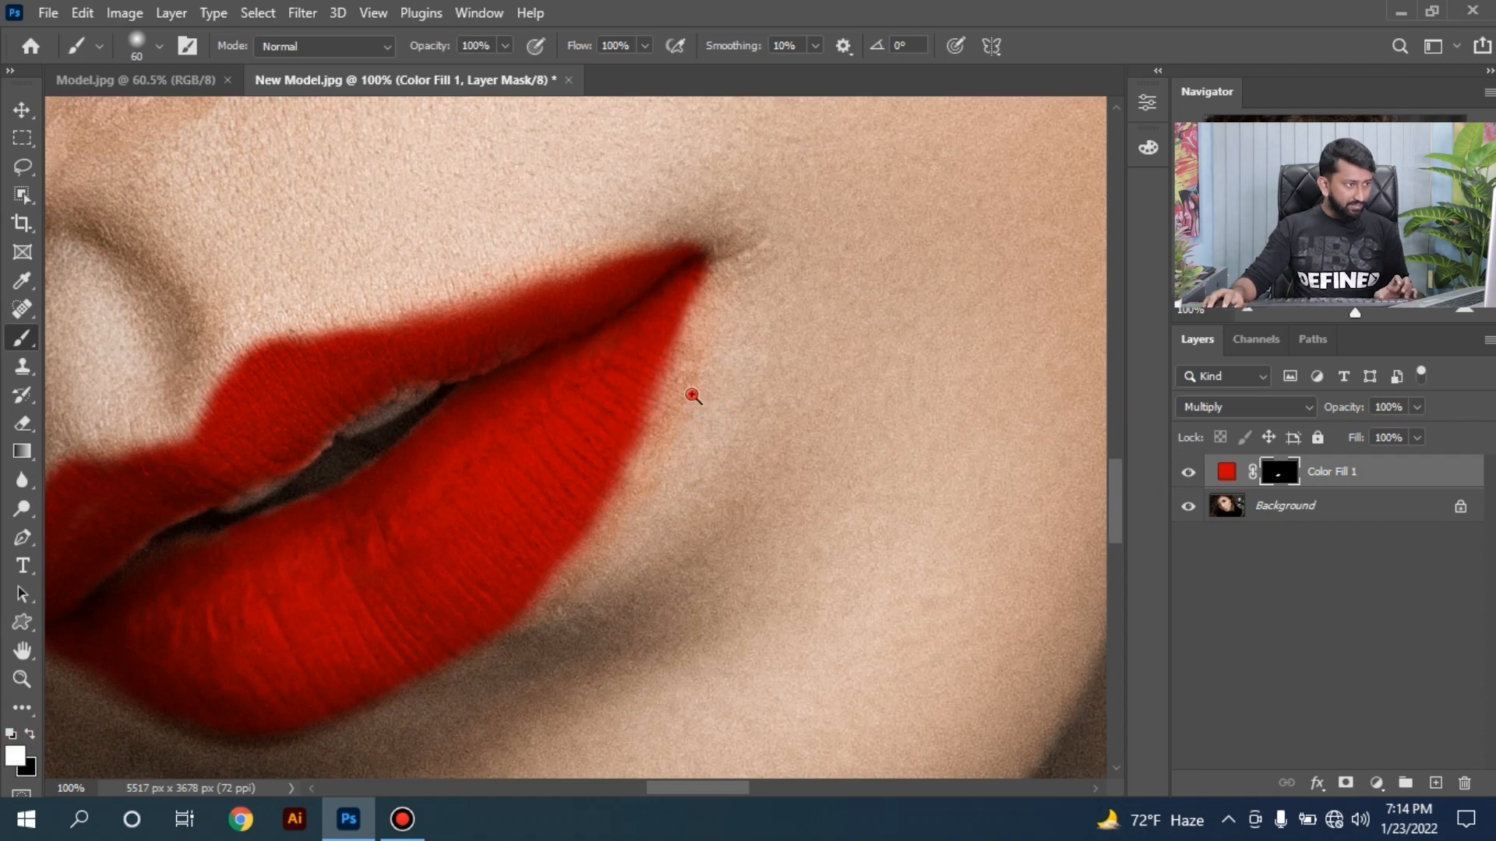
Touch up the lower lip's outer edge toward the right mouth corner with white on the mask.
{"action": "left_click", "coordinate": [693, 395], "text": "ctrl"}
{"action": "mouse_move", "coordinate": [525, 535]}
{"action": "left_mouse_down"}
{"action": "mouse_move", "coordinate": [667, 207]}
{"action": "mouse_move", "coordinate": [569, 458]}
{"action": "mouse_move", "coordinate": [530, 507]}
{"action": "mouse_move", "coordinate": [634, 301]}
{"action": "mouse_move", "coordinate": [692, 269]}
{"action": "left_mouse_up"}
{"action": "scroll", "coordinate": [557, 445], "scroll_direction": "up", "scroll_amount": 2}
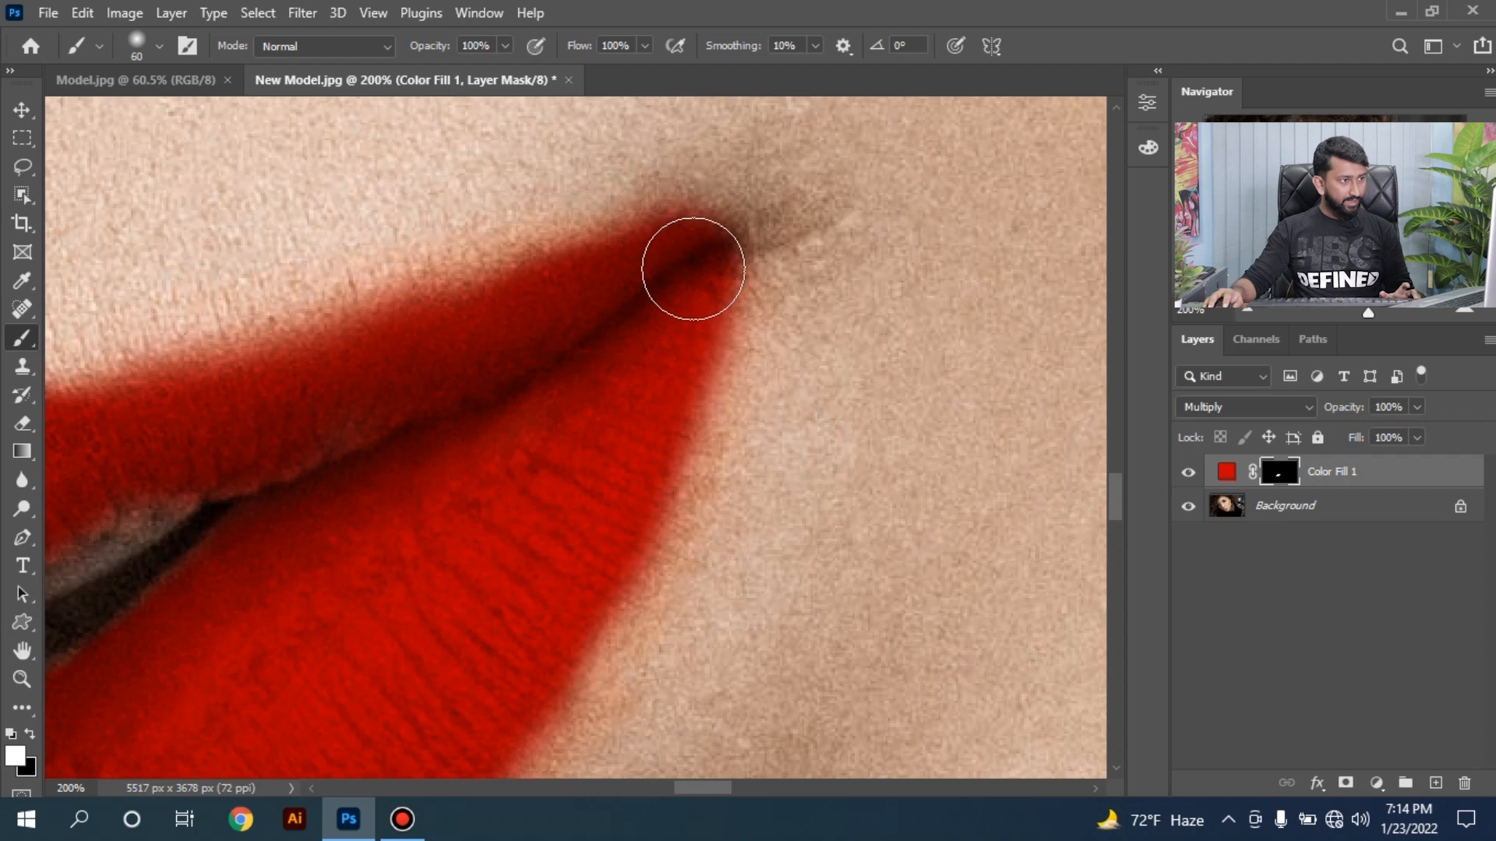
Examine the lipstick on the whole face and its edges around the lips.
{"action": "key", "text": "ctrl+minus"}
{"action": "key", "text": "ctrl+minus"}
{"action": "key", "text": "ctrl+minus"}
{"action": "key", "text": "ctrl+minus"}
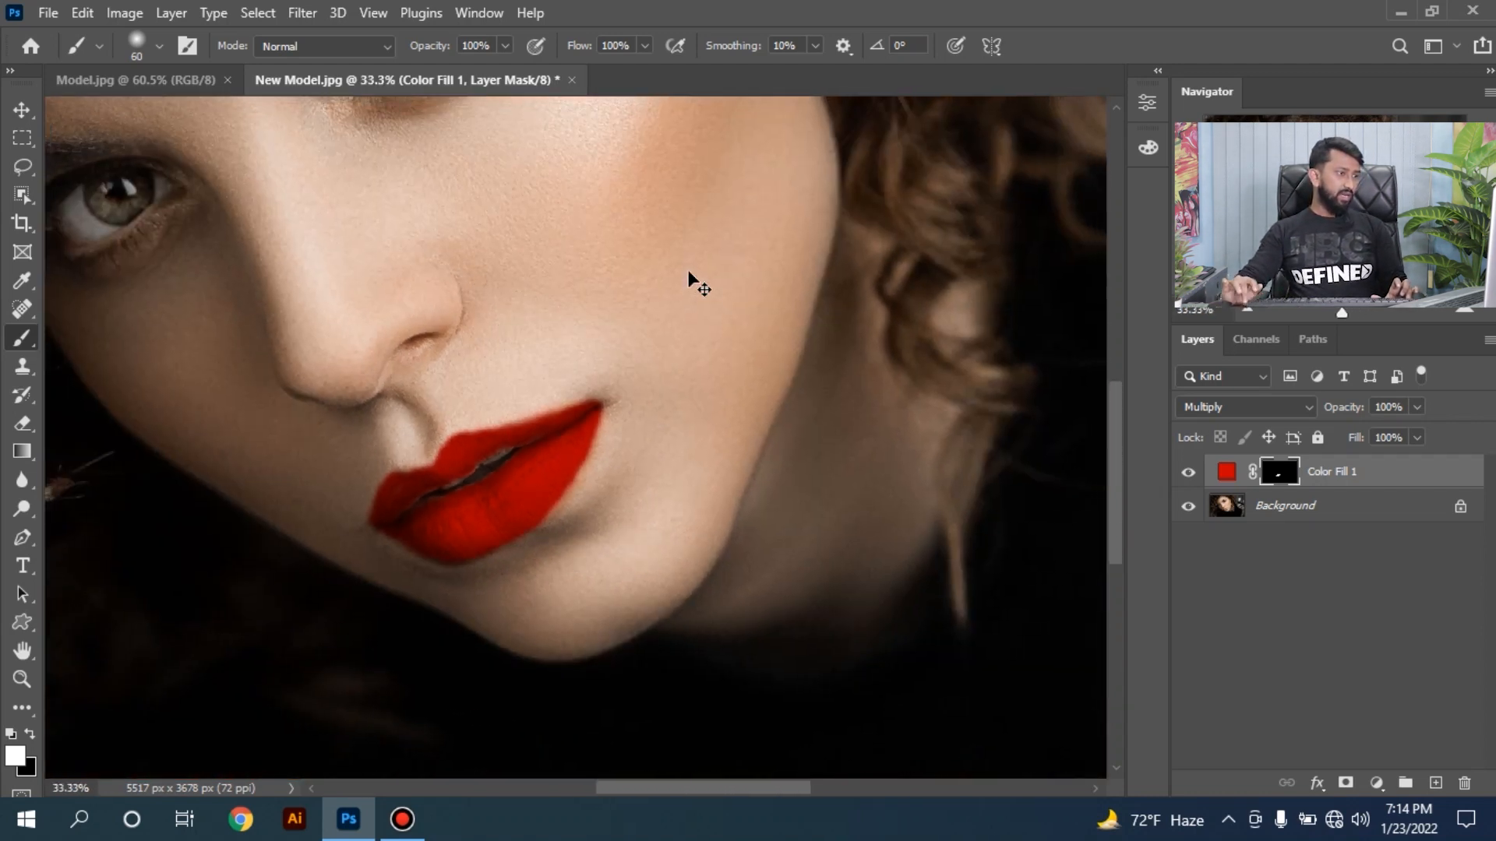
{"action": "key", "text": "ctrl+minus"}
{"action": "left_click", "coordinate": [560, 492], "text": "ctrl"}
{"action": "left_click", "coordinate": [560, 491], "text": "ctrl"}
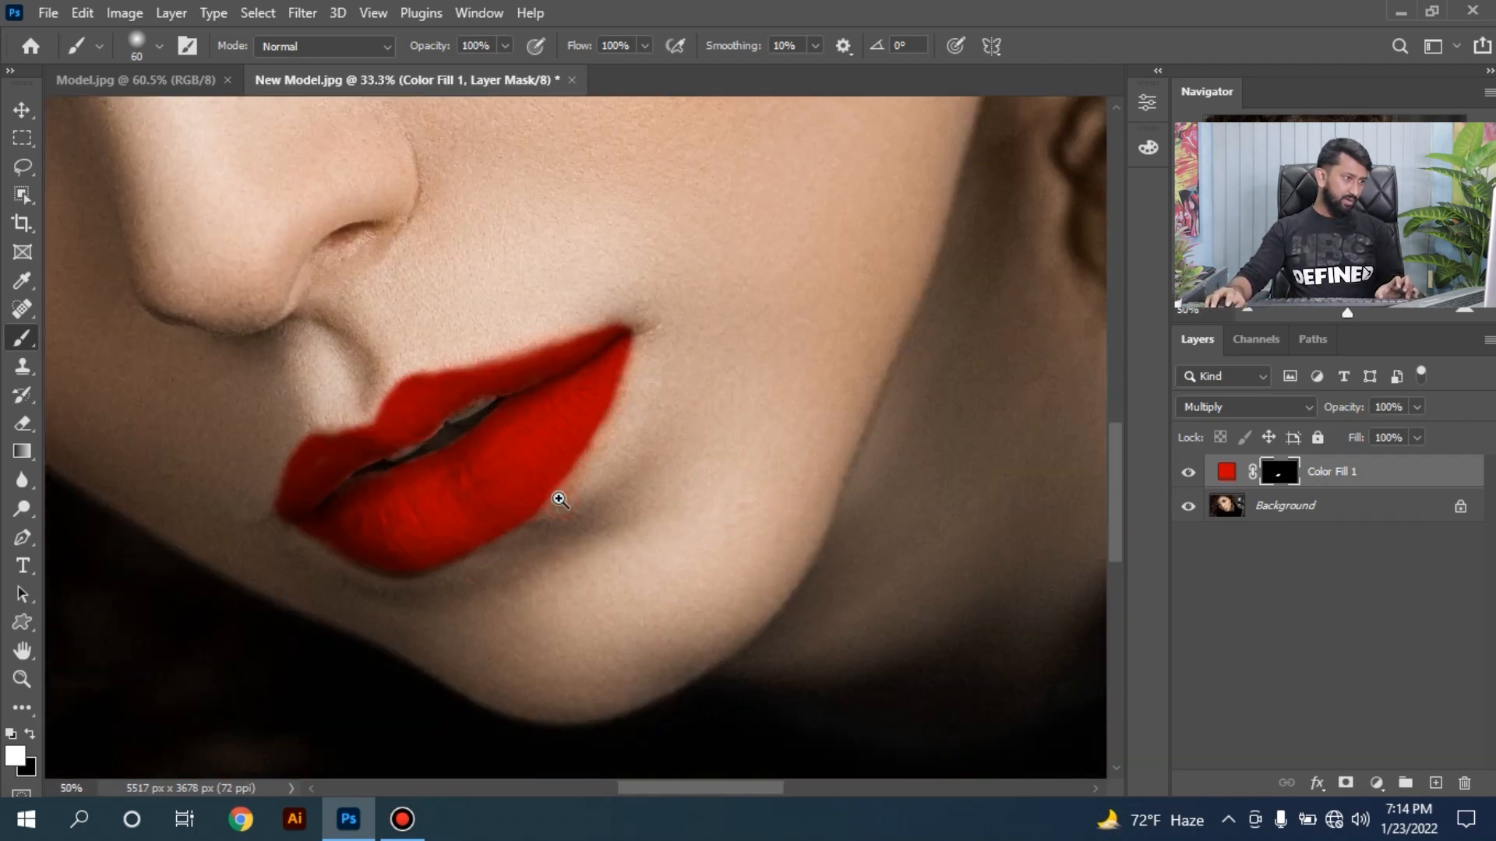
{"action": "left_click", "coordinate": [559, 495], "text": "ctrl"}
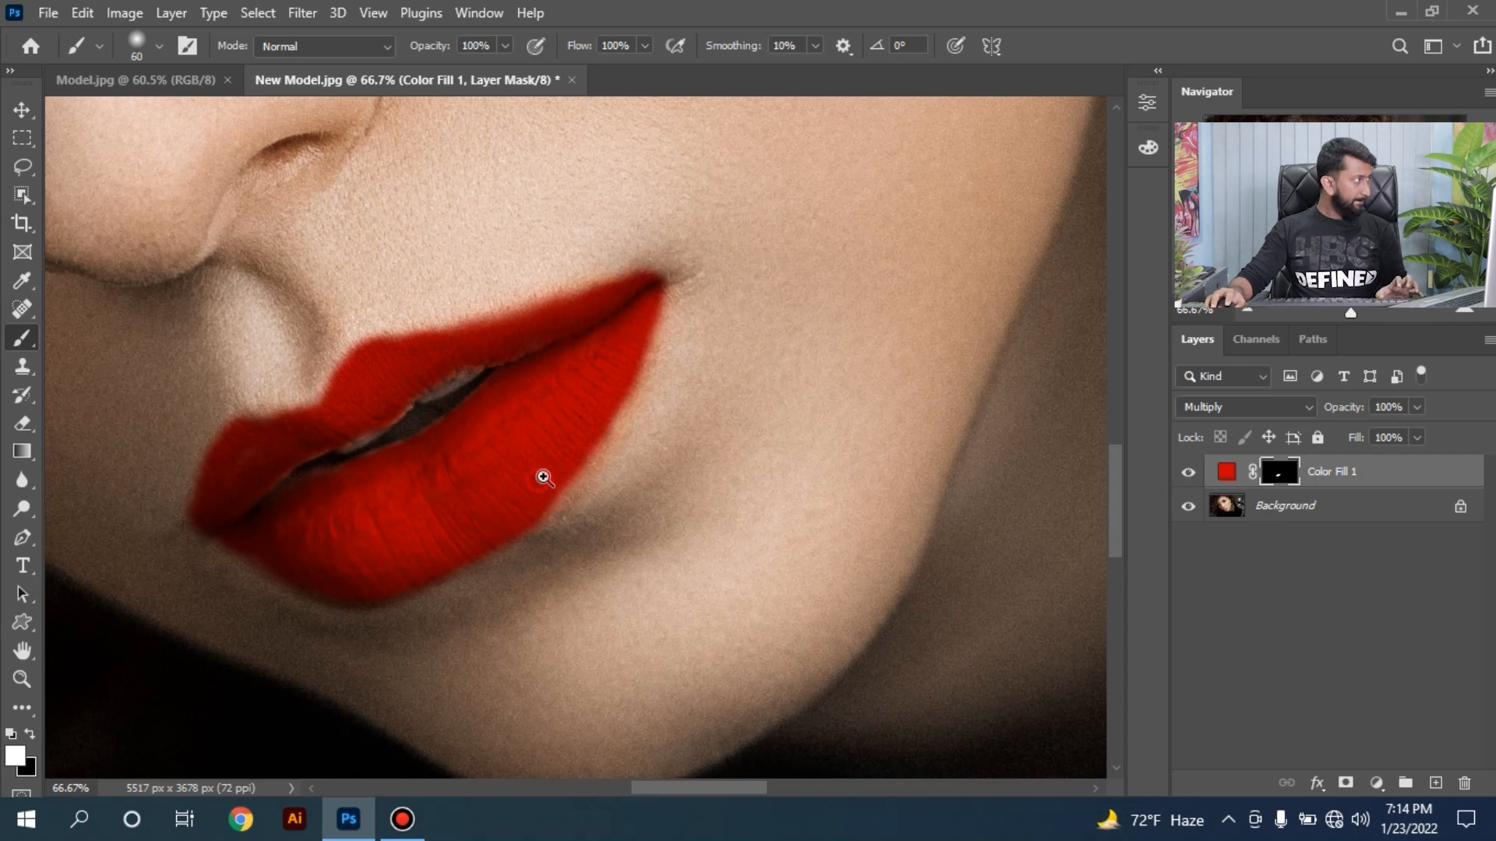
Set the brush to 104 px and touch up the lower lip's outer edge near the mouth corner on the mask.
{"action": "scroll", "coordinate": [561, 468], "scroll_direction": "up", "scroll_amount": 1}
{"action": "left_click_drag", "start_coordinate": [637, 478], "coordinate": [655, 480]}
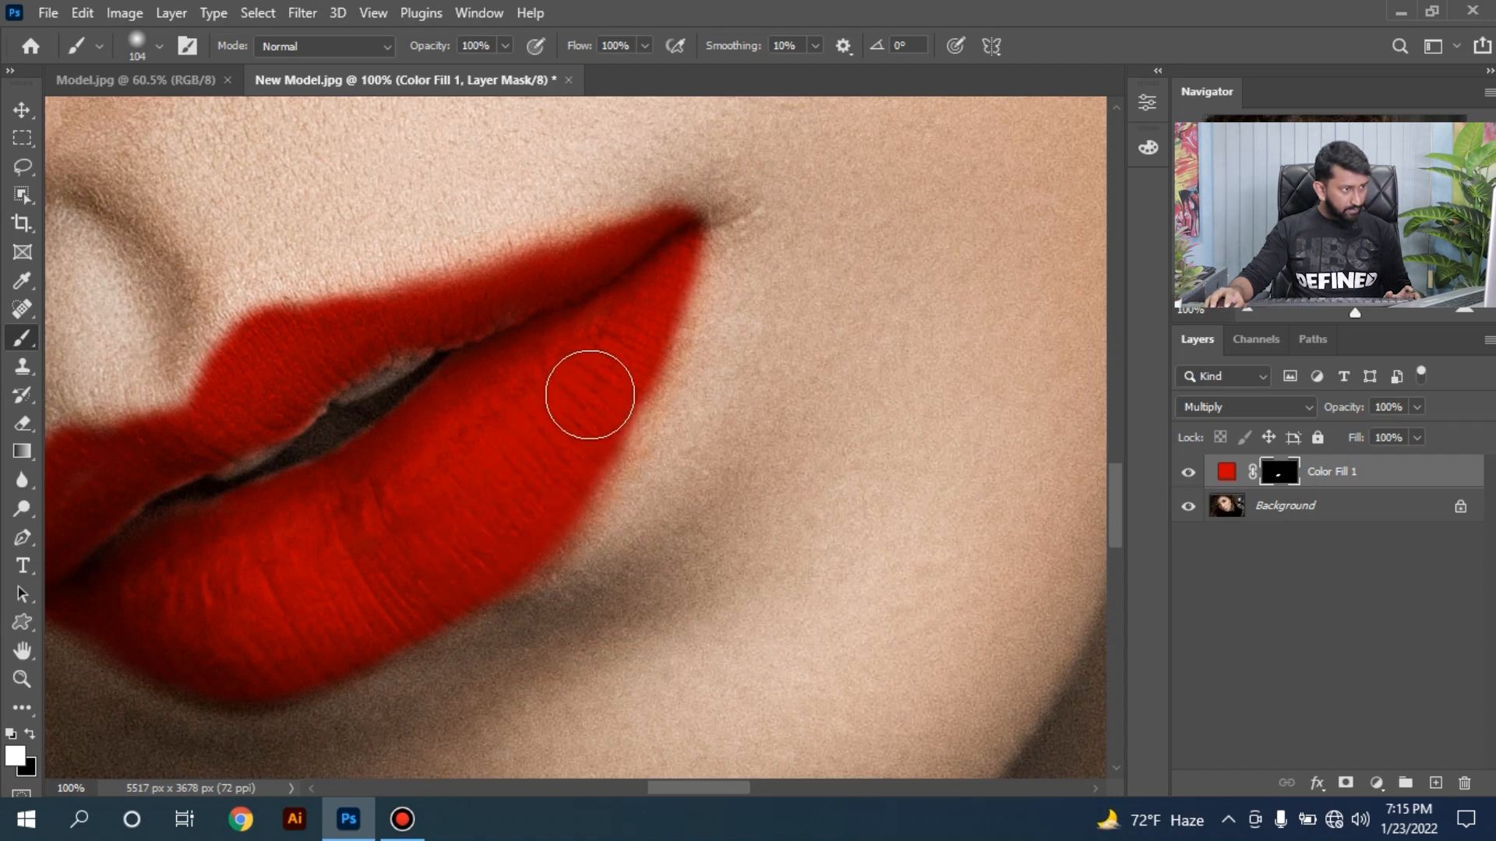
{"action": "left_click_drag", "start_coordinate": [576, 418], "coordinate": [594, 434]}
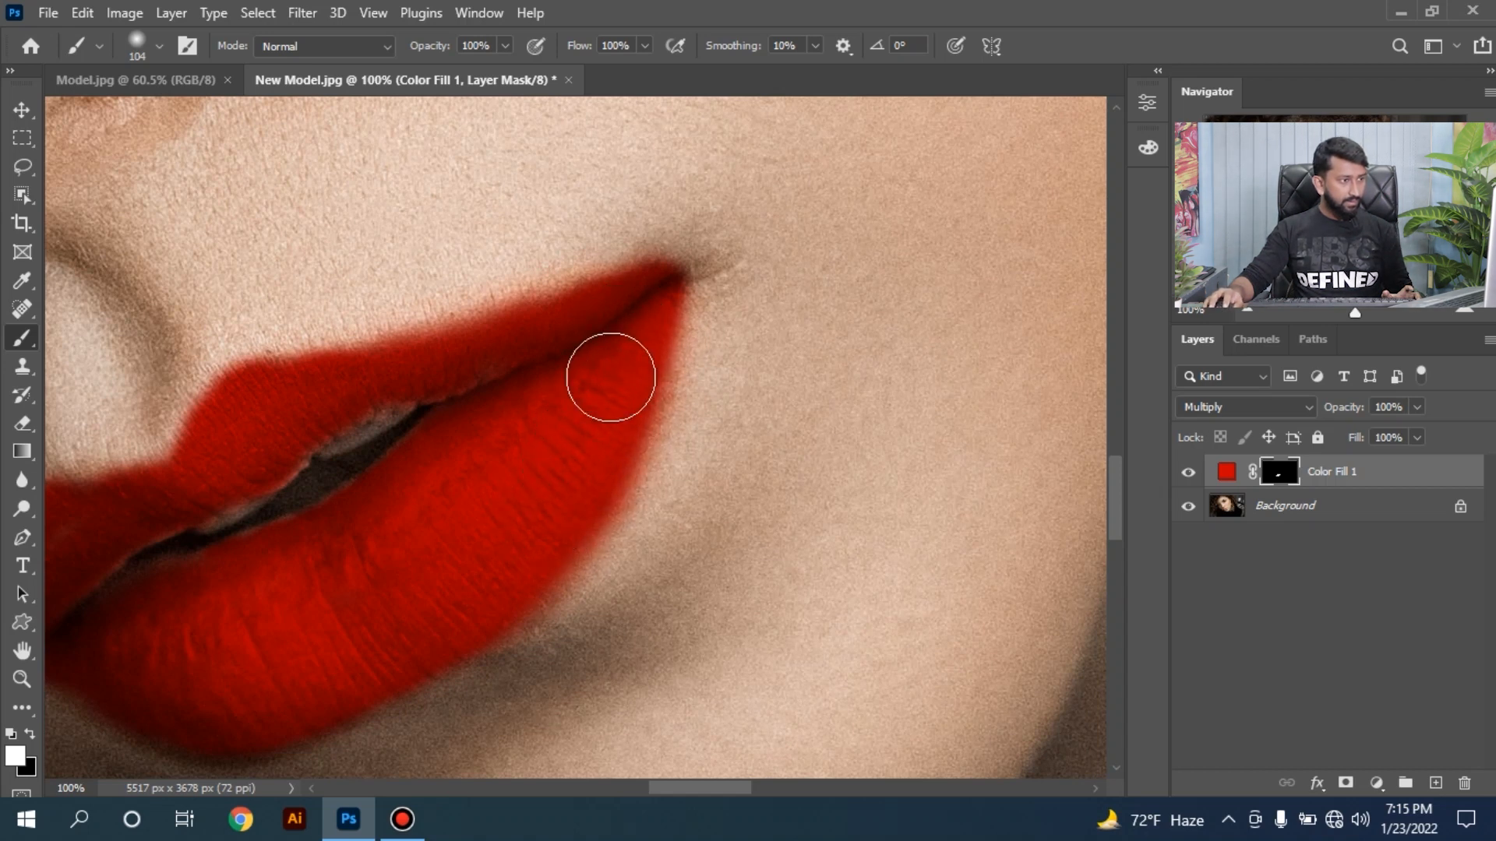
{"action": "key", "text": "ctrl+minus"}
{"action": "key", "text": "ctrl+minus"}
{"action": "key", "text": "ctrl+minus"}
{"action": "key", "text": "ctrl+minus"}
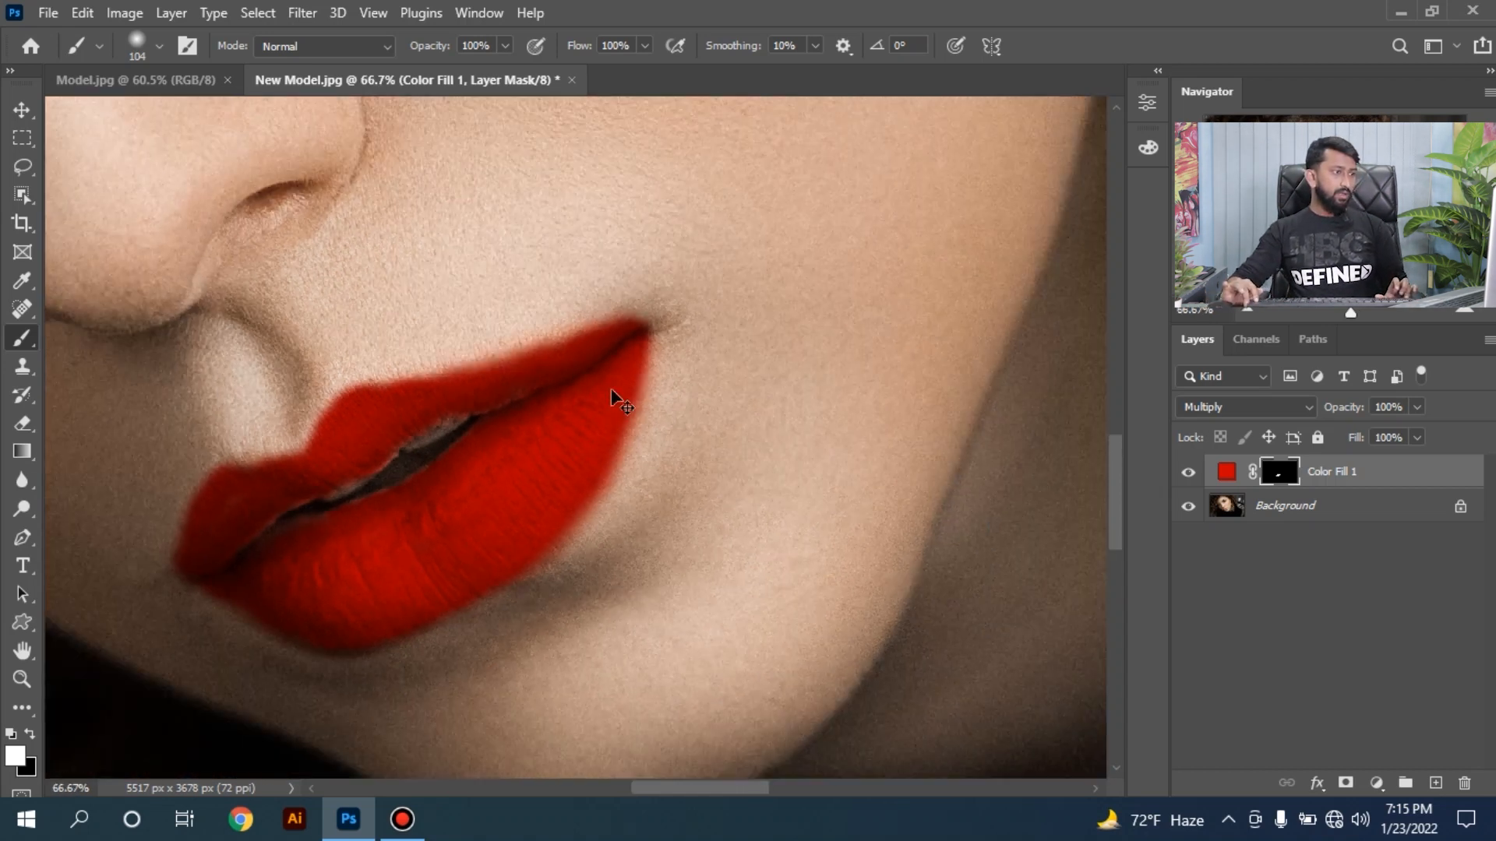
{"action": "key", "text": "ctrl+minus"}
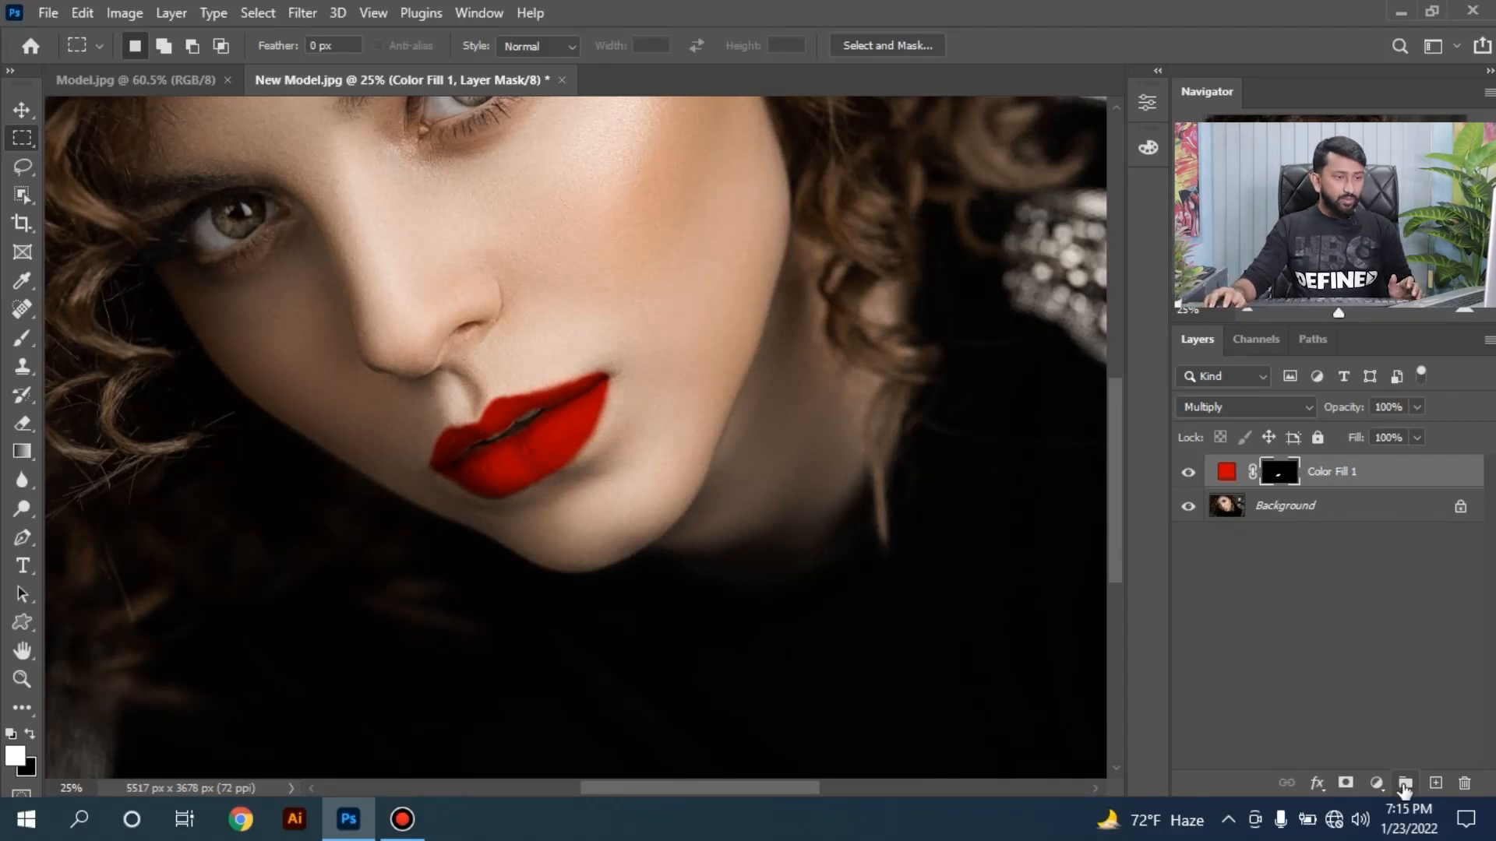
Create a layer group and place the red color fill layer inside it.
{"action": "left_click", "coordinate": [1405, 783]}
{"action": "left_click_drag", "start_coordinate": [1329, 503], "coordinate": [1289, 470]}
Rename the color fill layer as Dark and move its layer mask onto the group.
{"action": "double_click", "coordinate": [1346, 500]}
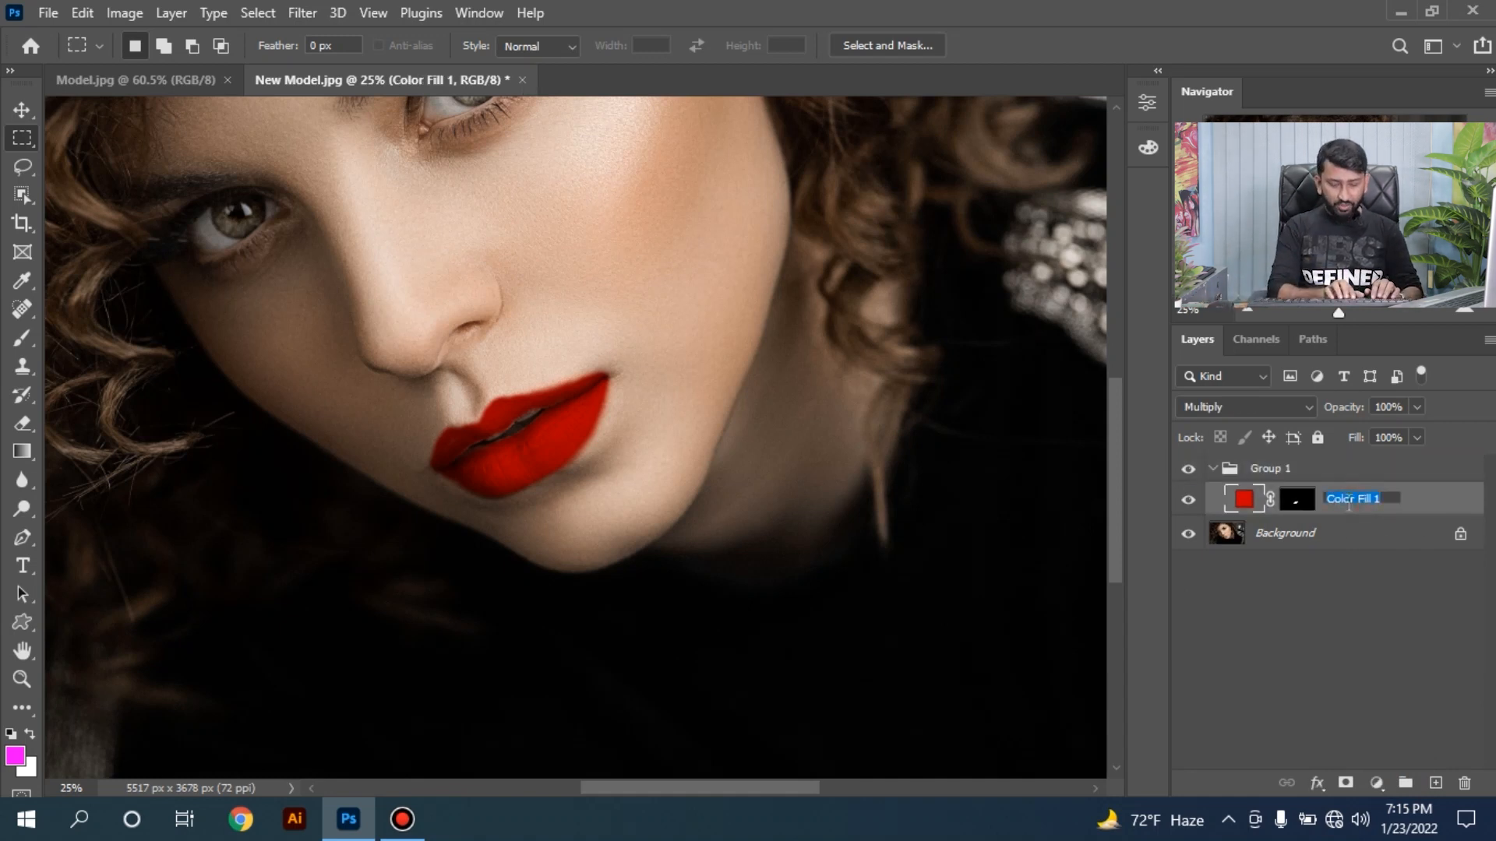
{"action": "type", "text": "Dark"}
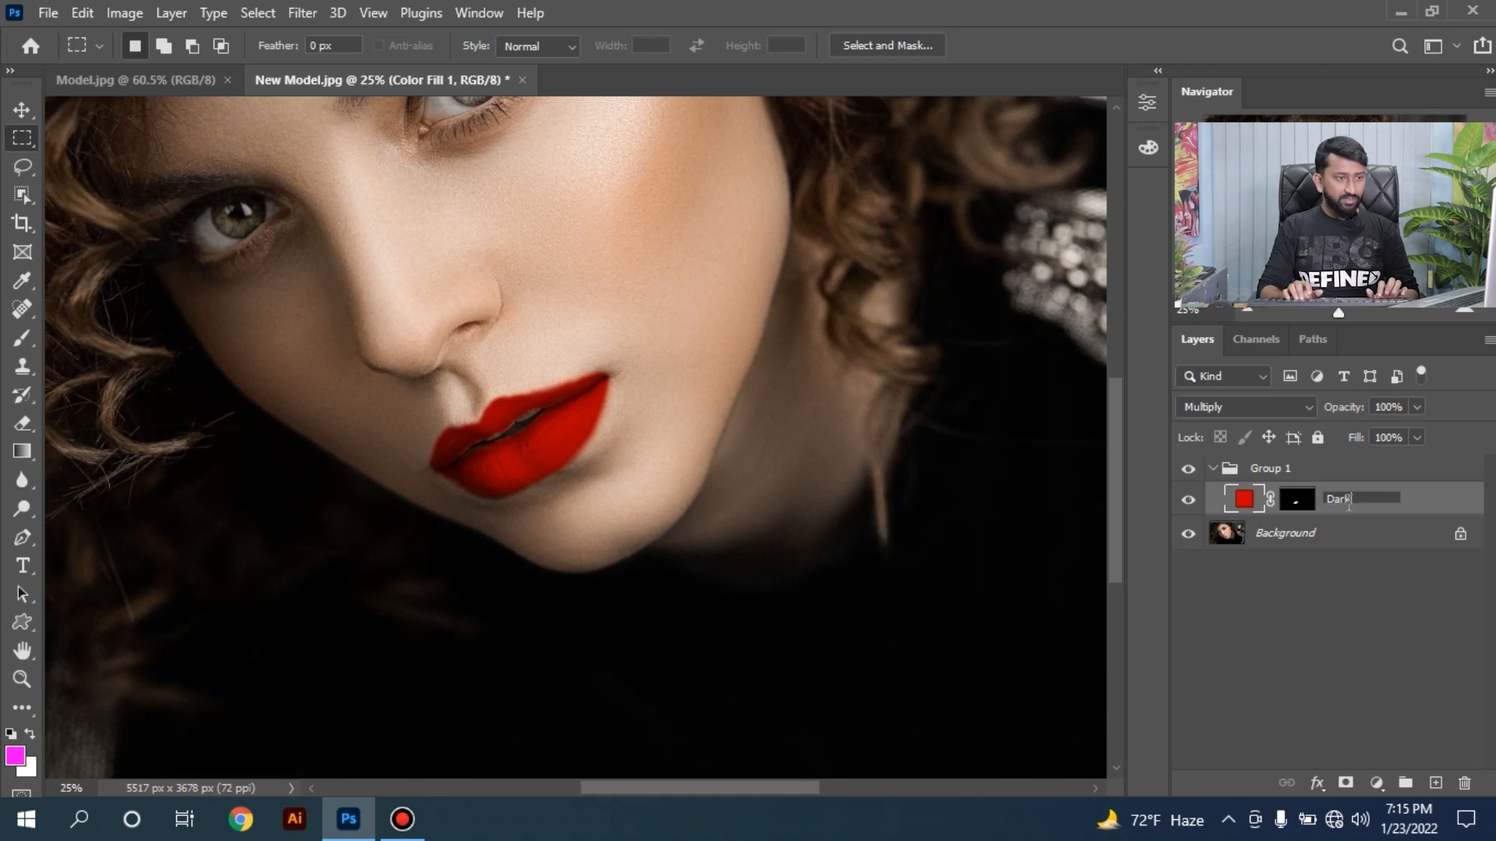
{"action": "key", "text": "Return"}
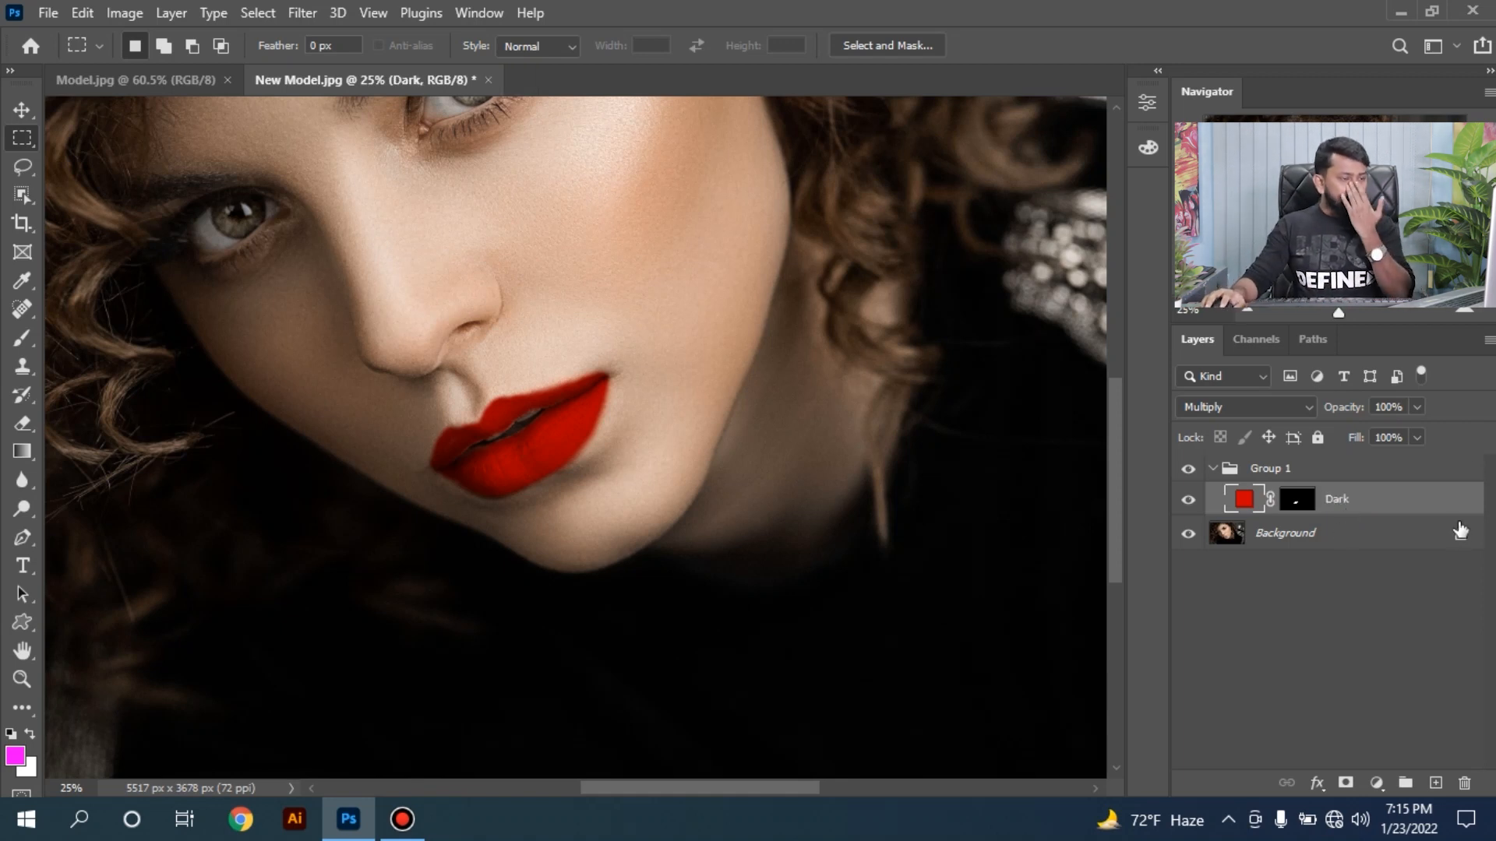
{"action": "left_click_drag", "start_coordinate": [1298, 507], "coordinate": [1297, 473]}
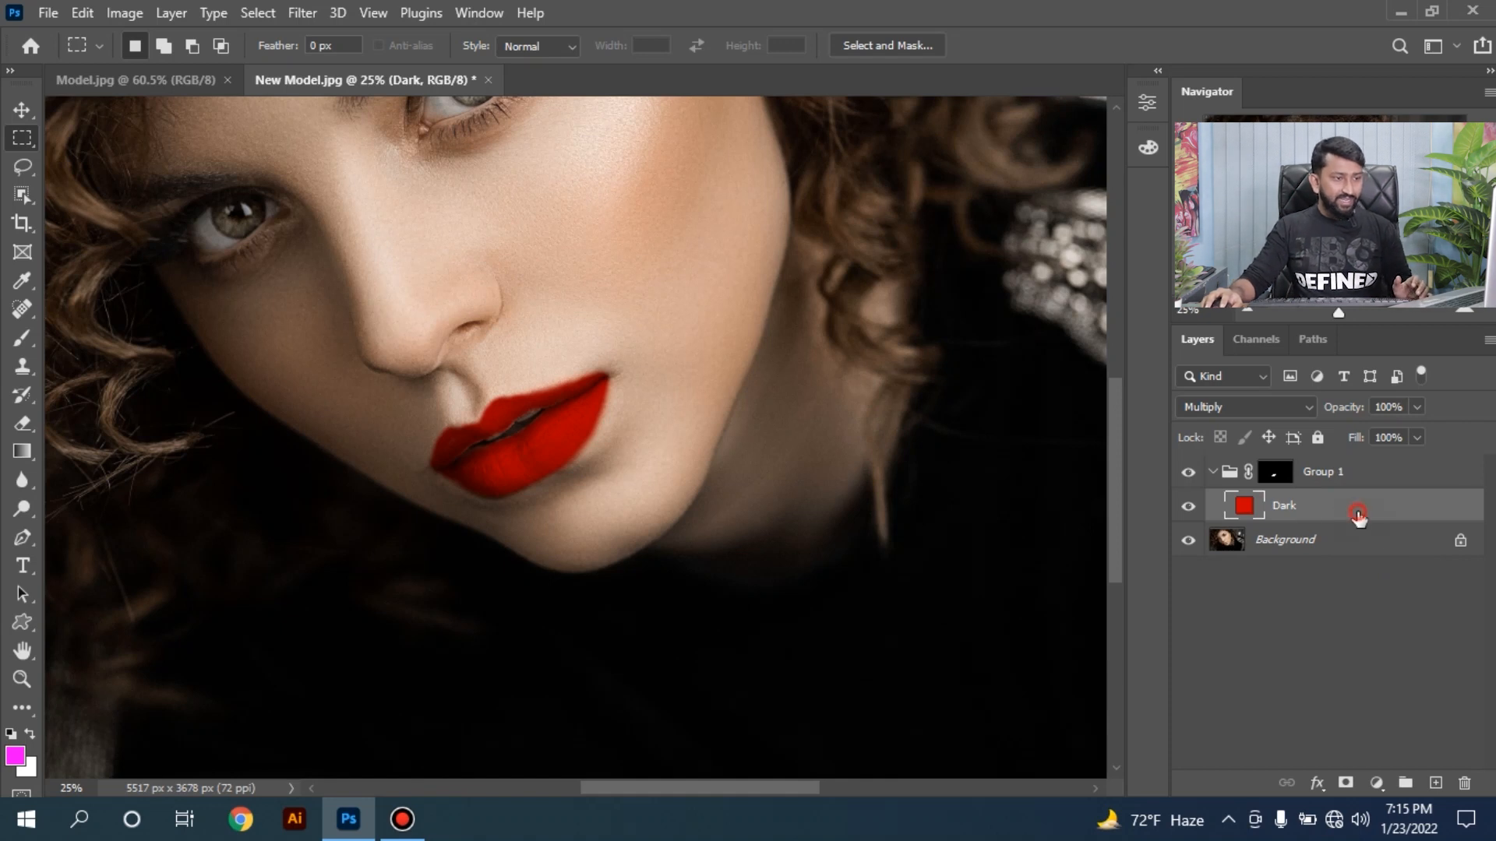
Adjust the Dark layer's Blend If, splitting the Underlying Layer highlight slider to 41 / 233.
{"action": "double_click", "coordinate": [1411, 512]}
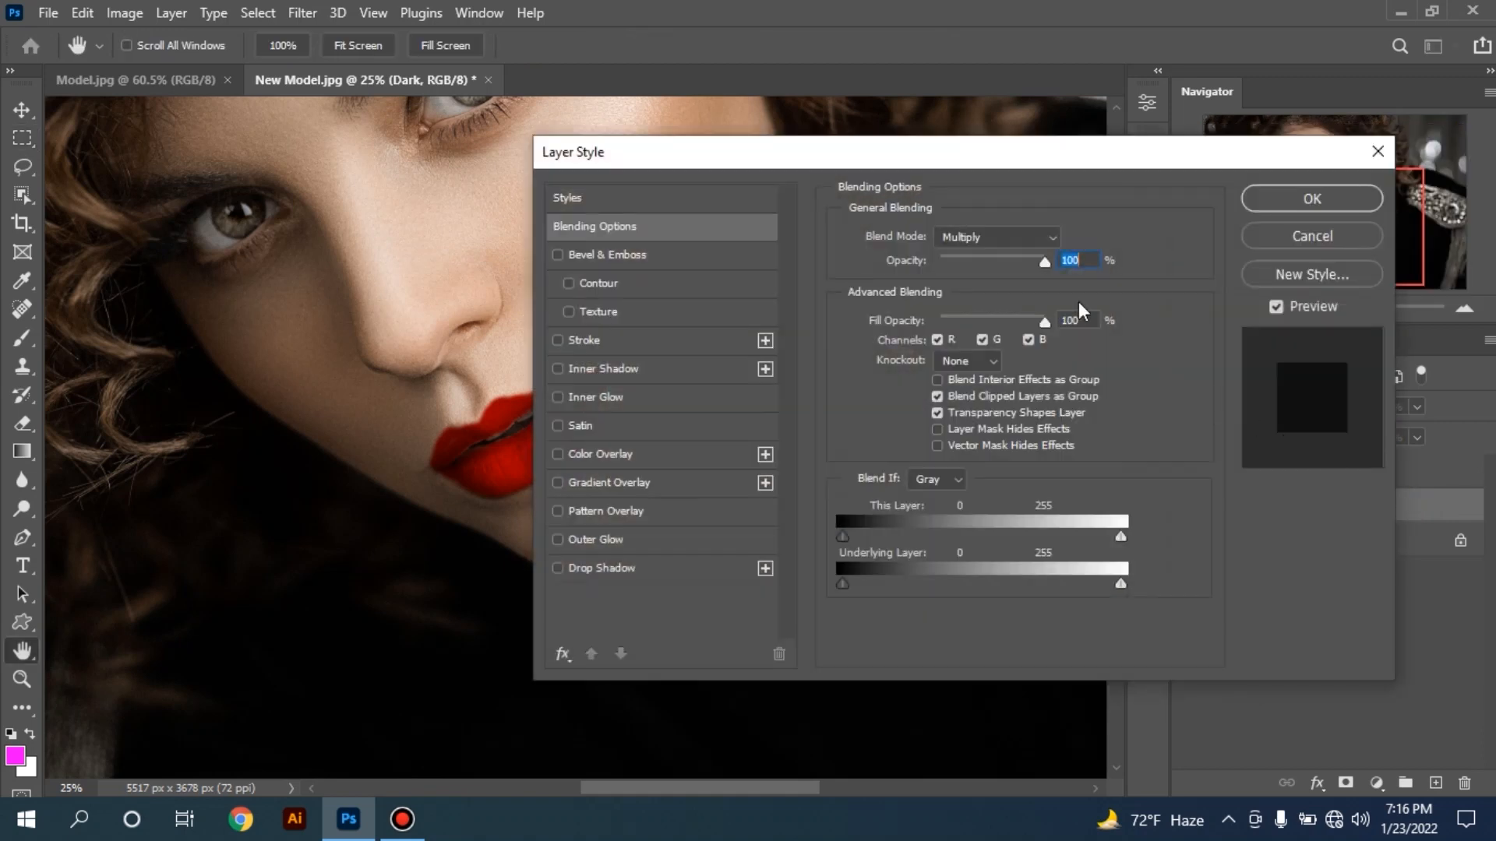
{"action": "left_click_drag", "start_coordinate": [956, 162], "coordinate": [1055, 99]}
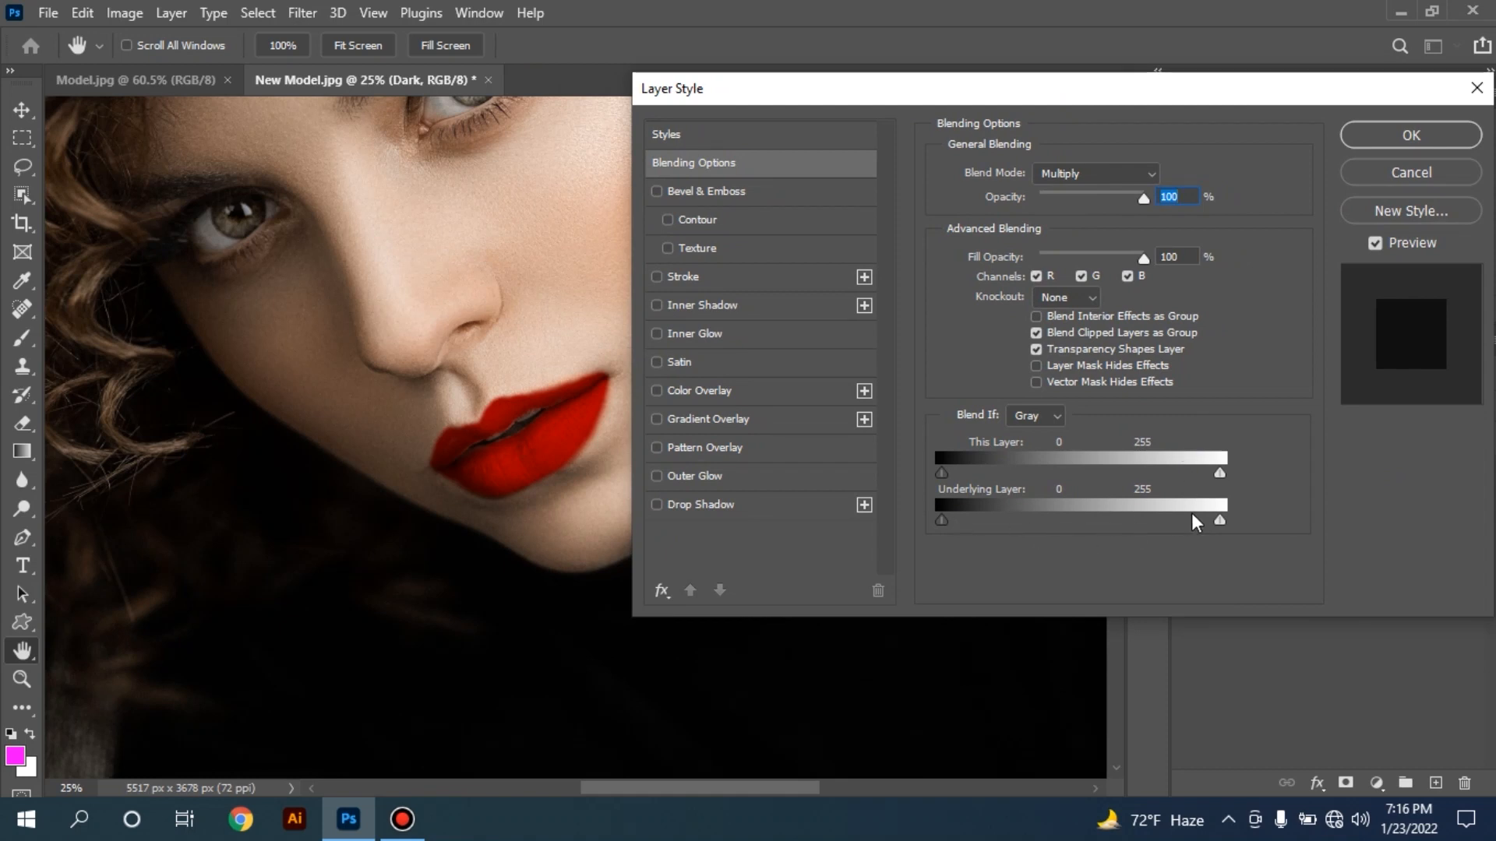
{"action": "left_click_drag", "start_coordinate": [1219, 521], "coordinate": [1137, 520]}
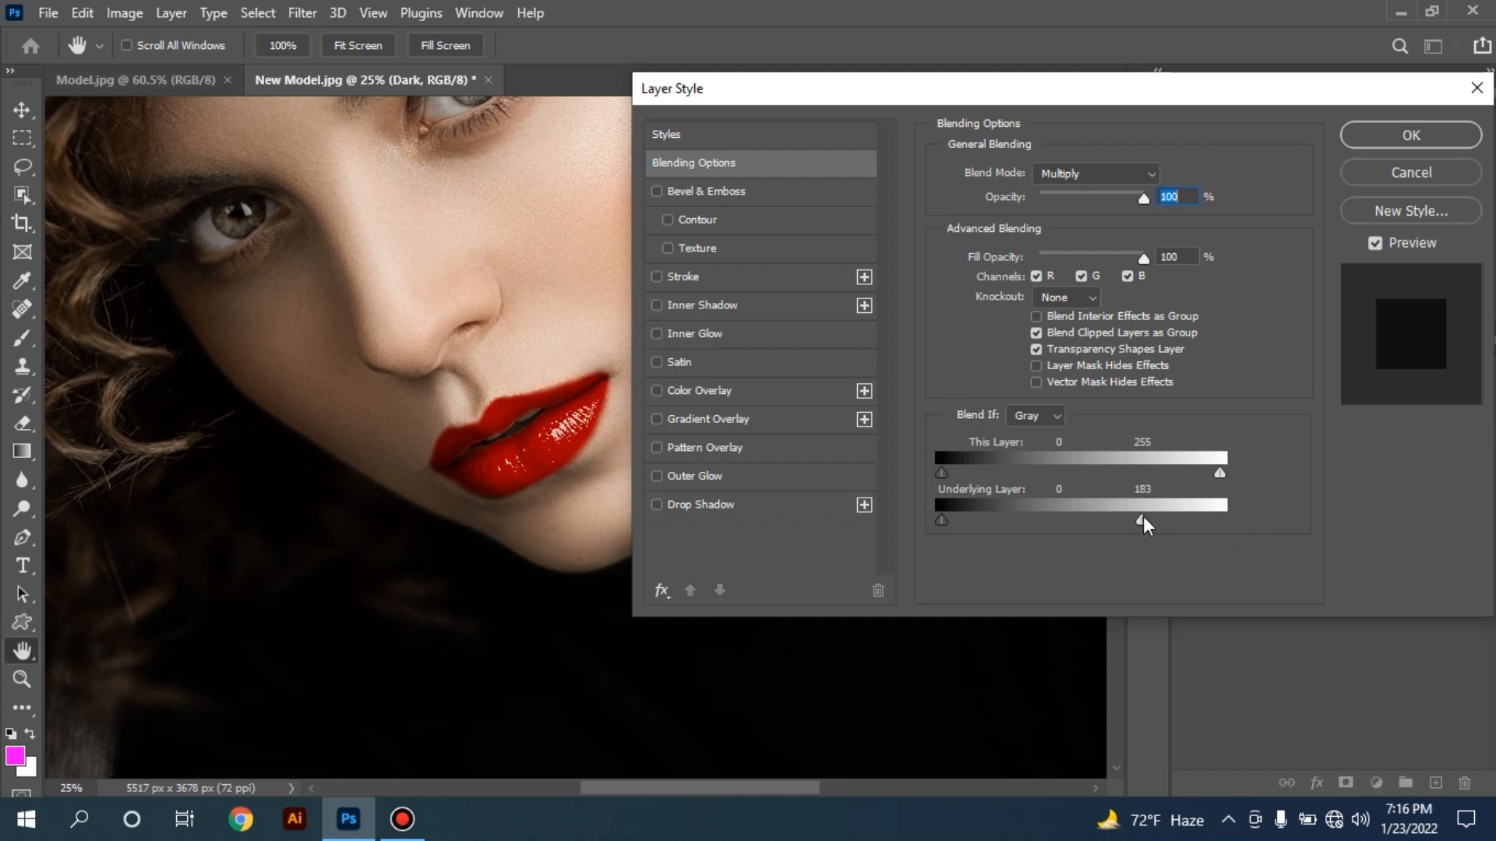
{"action": "key", "text": "alt"}
{"action": "left_click_drag", "start_coordinate": [1141, 520], "coordinate": [1140, 525]}
{"action": "left_click_drag", "start_coordinate": [1138, 520], "coordinate": [1040, 525]}
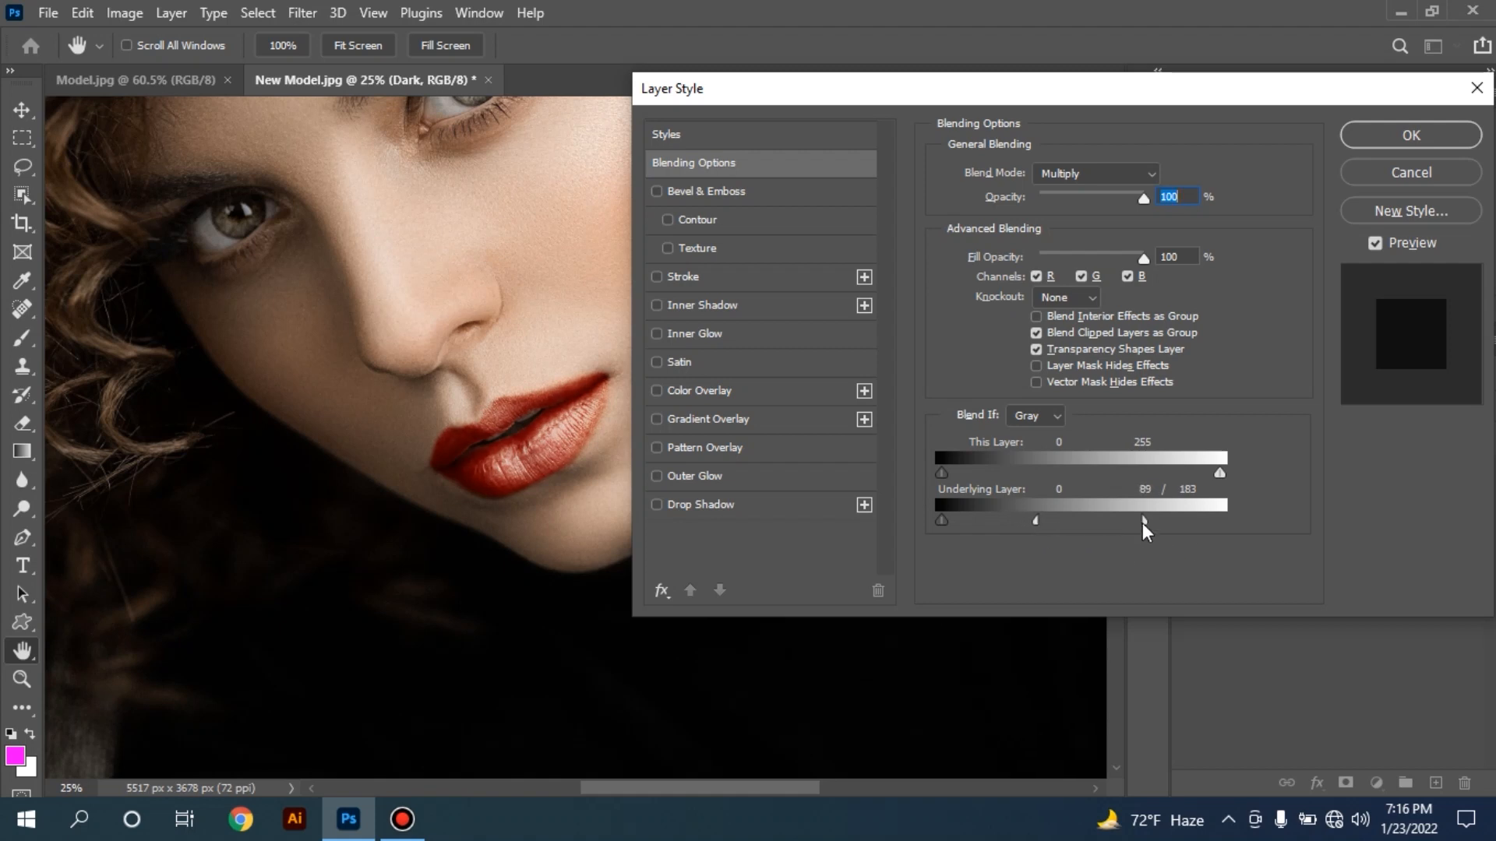
{"action": "left_click_drag", "start_coordinate": [1143, 520], "coordinate": [1175, 522]}
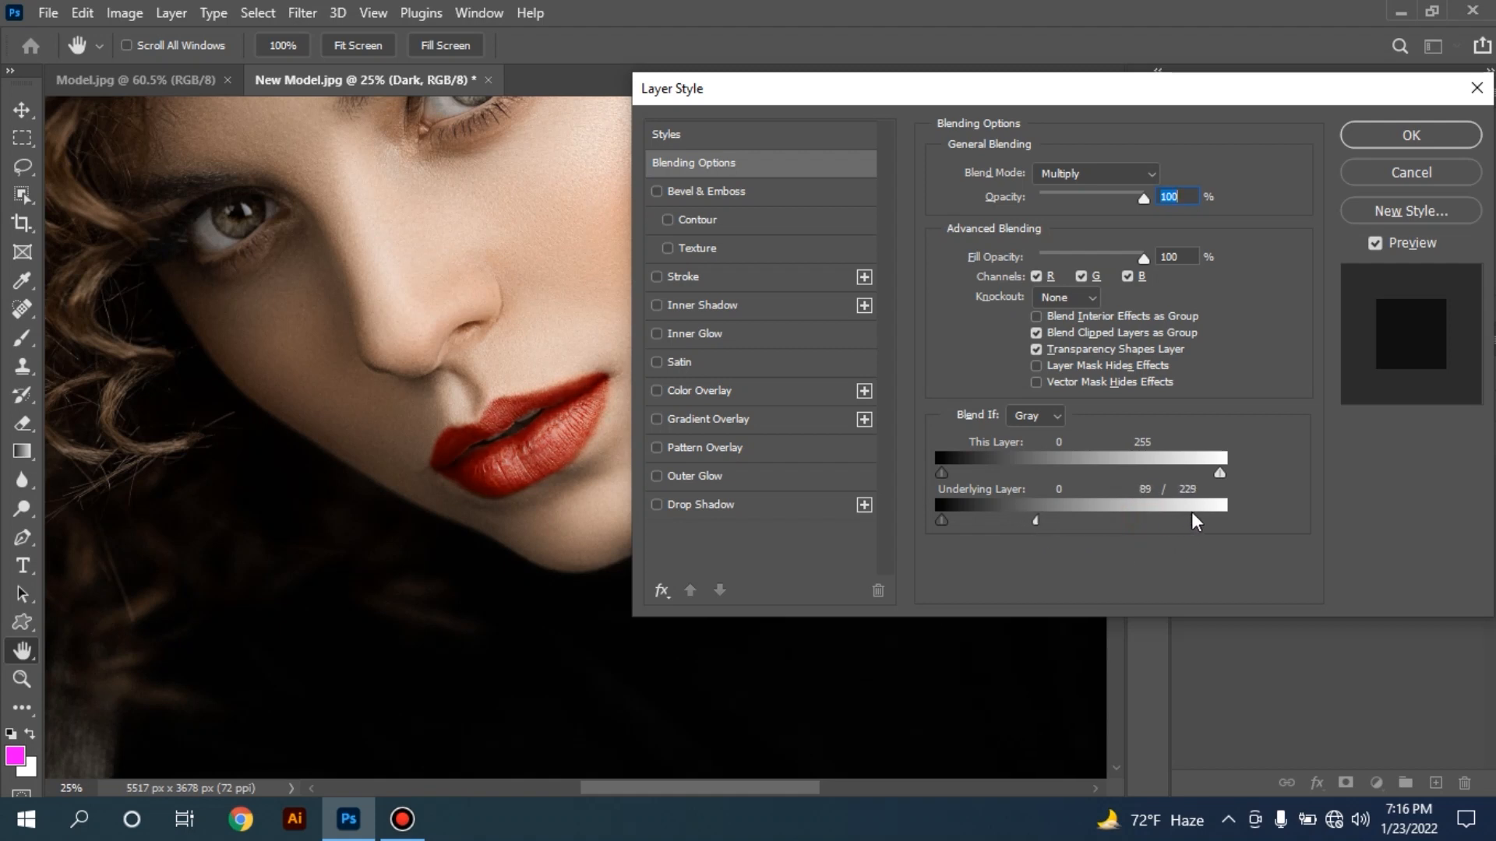
{"action": "left_click_drag", "start_coordinate": [1036, 520], "coordinate": [978, 527]}
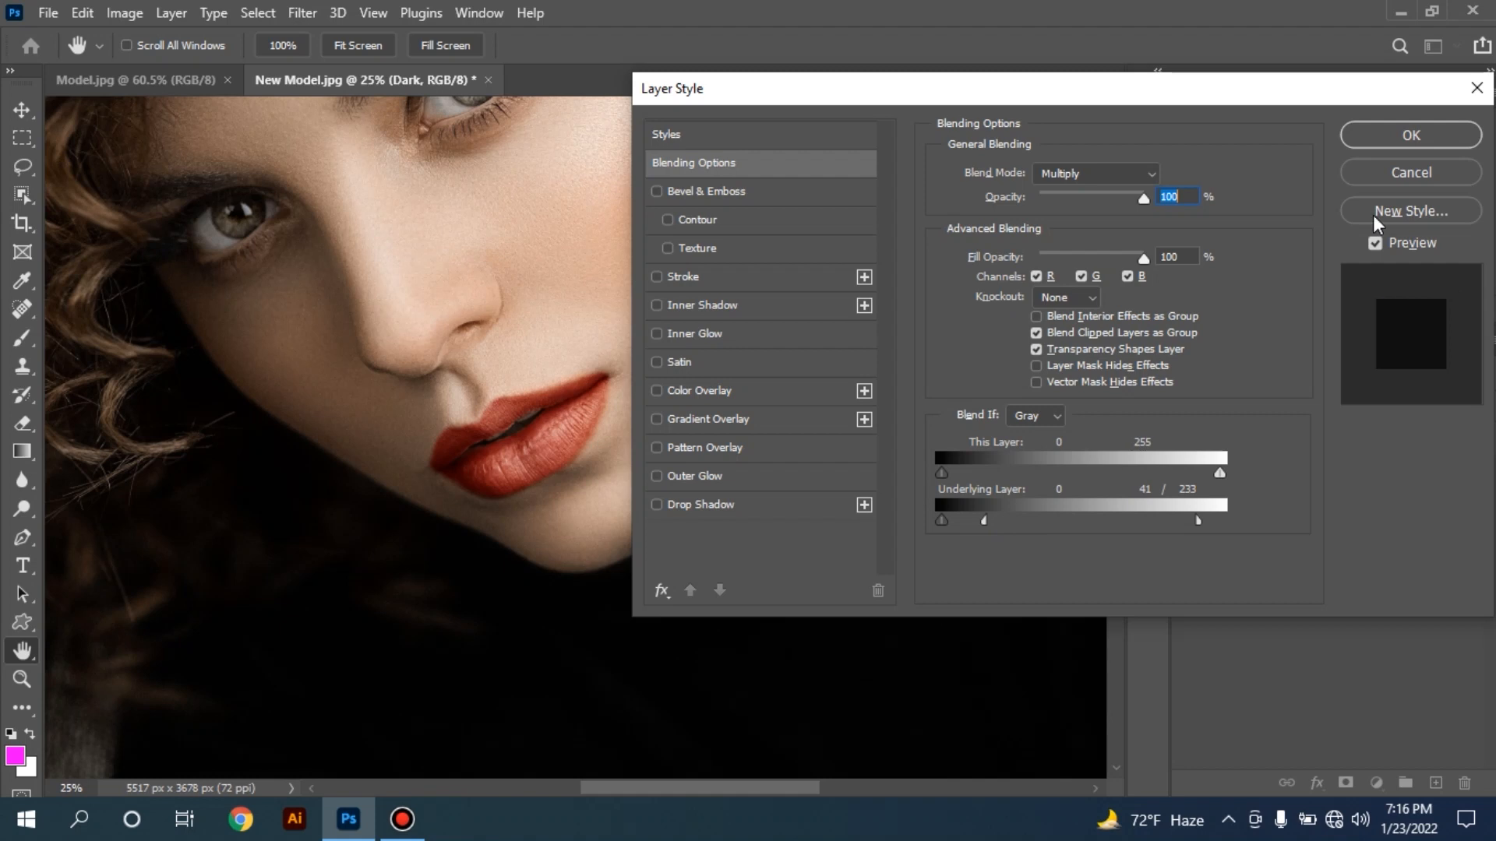
{"action": "left_click", "coordinate": [1391, 137]}
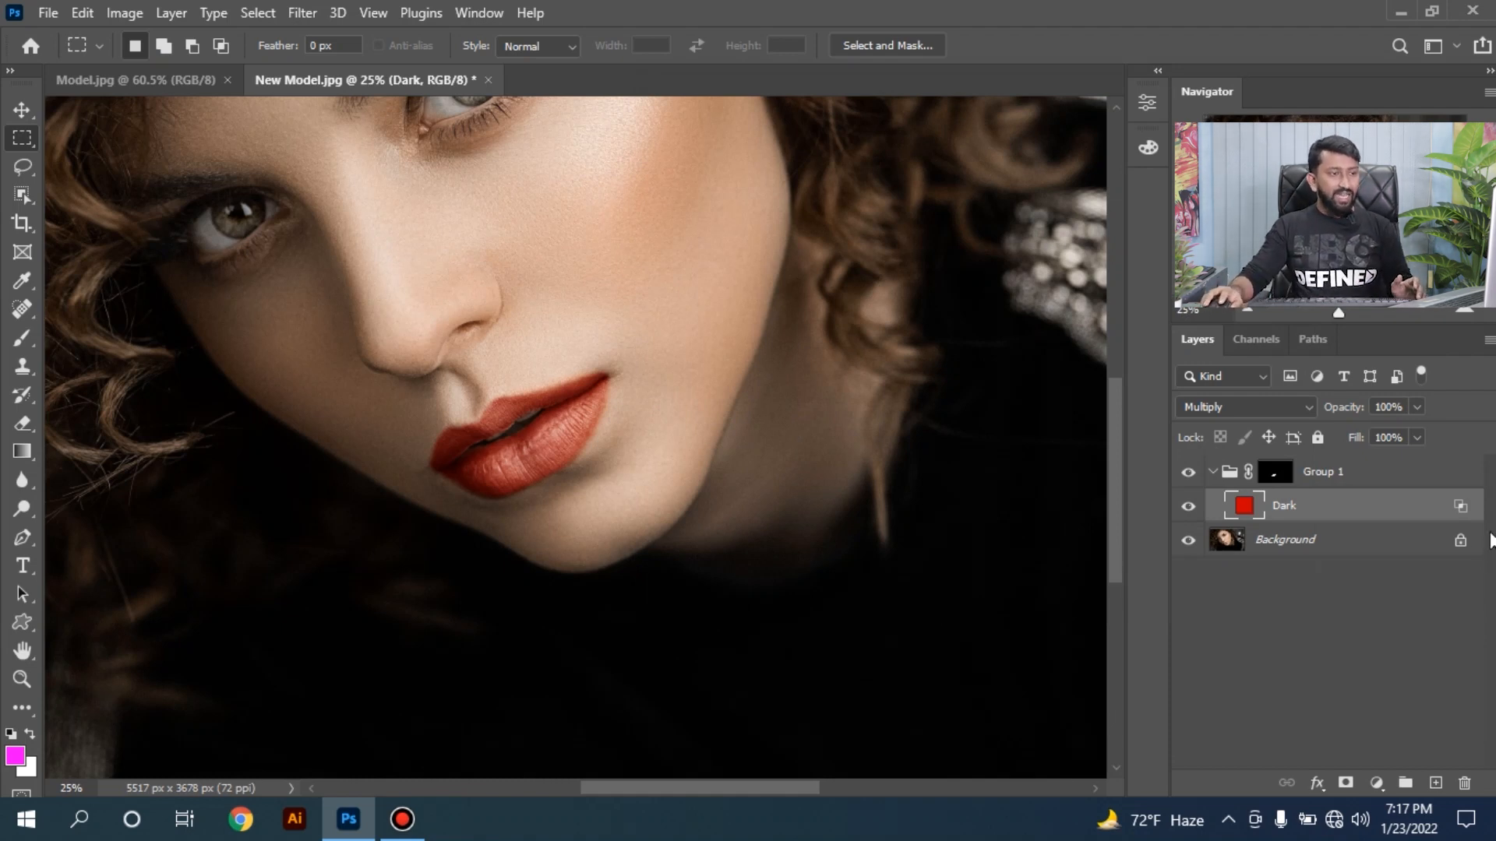
Duplicate the Dark layer and rename the copy as Bright.
{"action": "left_click", "coordinate": [1377, 511]}
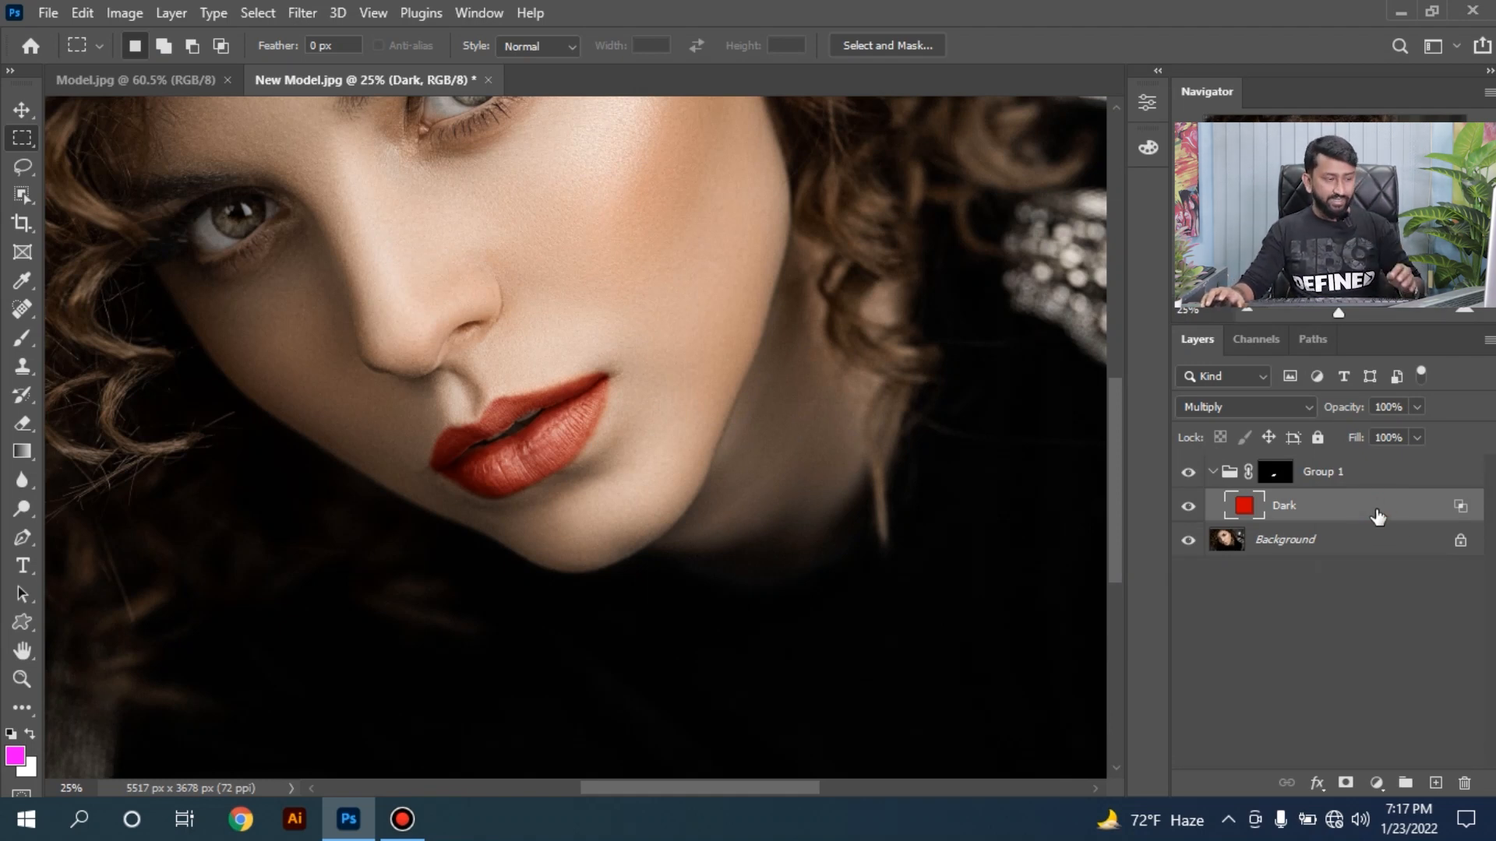
{"action": "key", "text": "ctrl+j"}
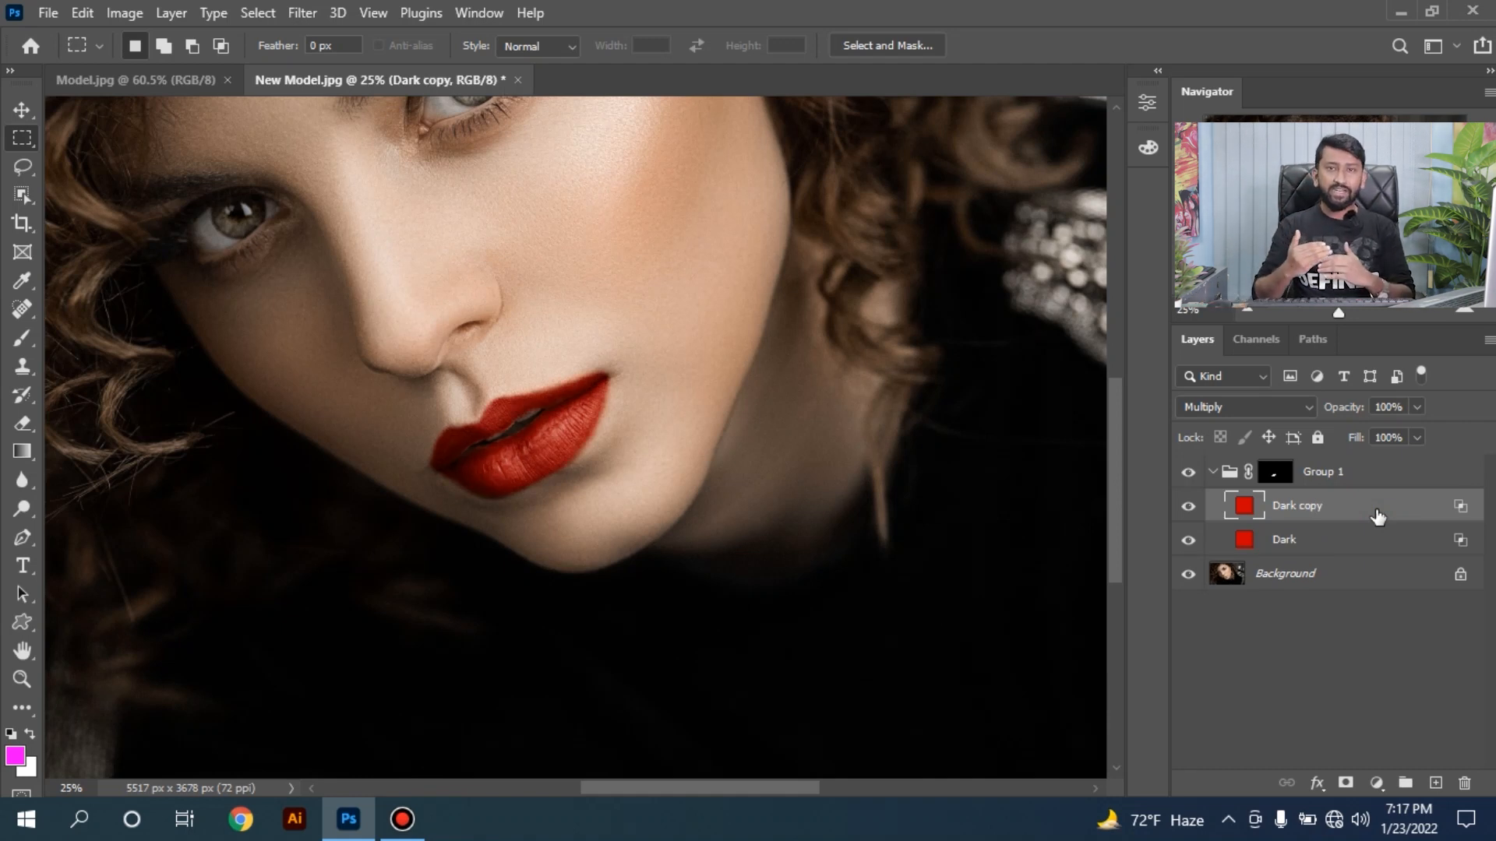
{"action": "left_click", "coordinate": [627, 466]}
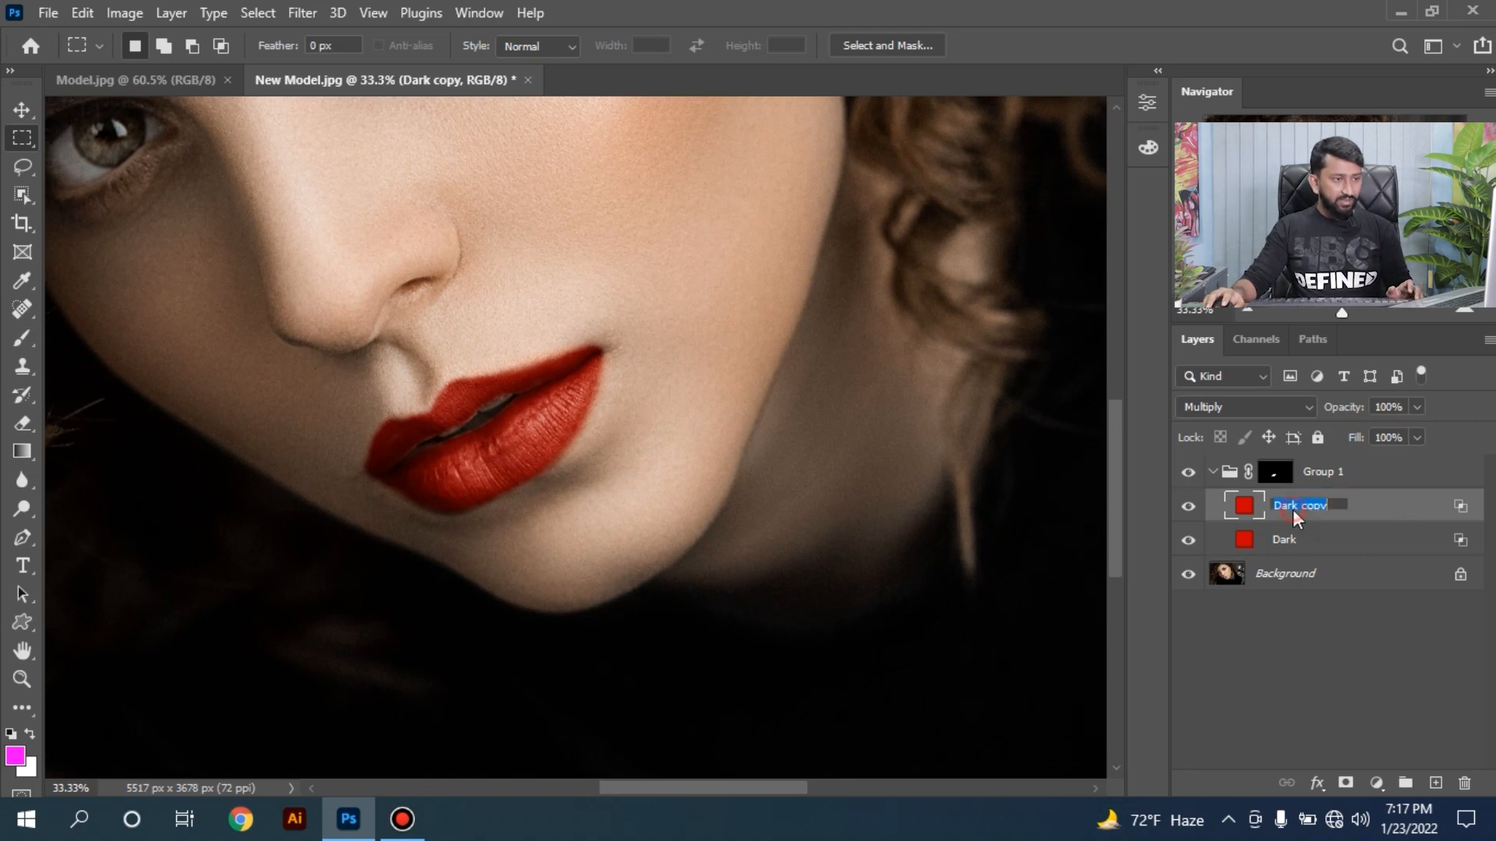
{"action": "type", "text": "Bright"}
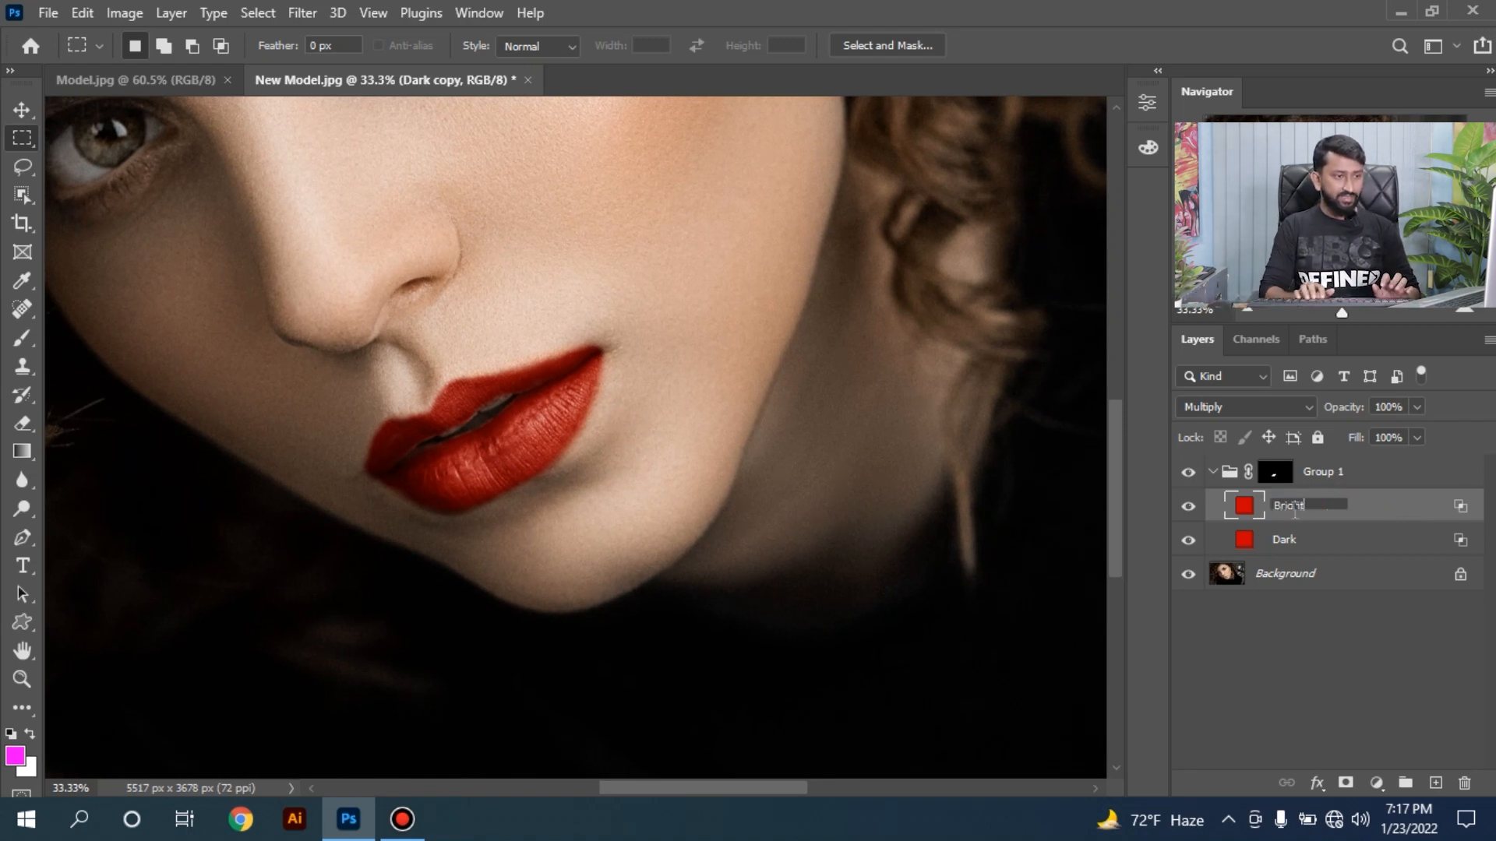
{"action": "key", "text": "Return"}
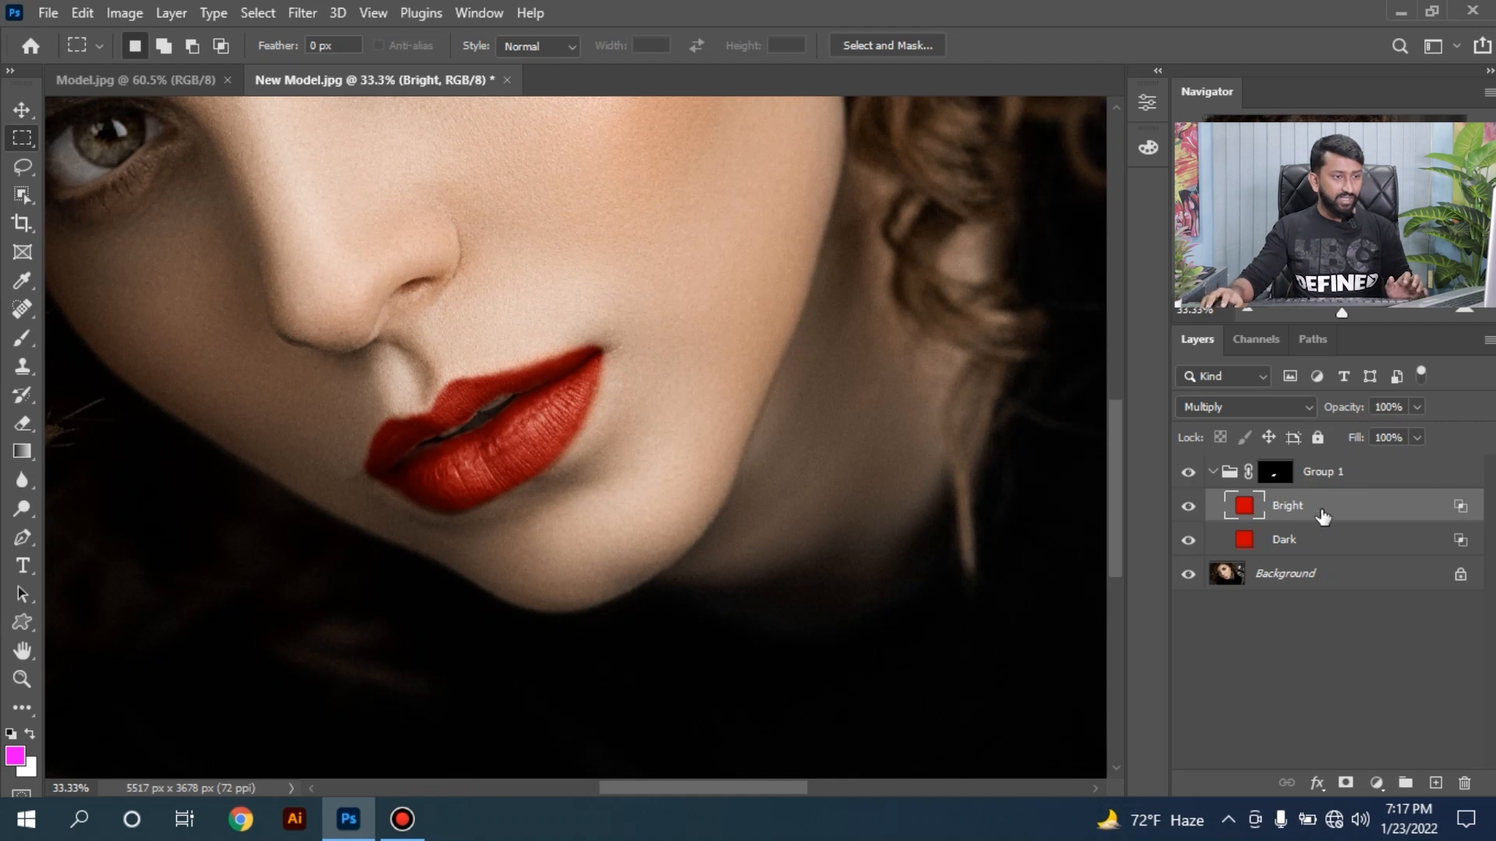
{"action": "left_click", "coordinate": [1460, 507]}
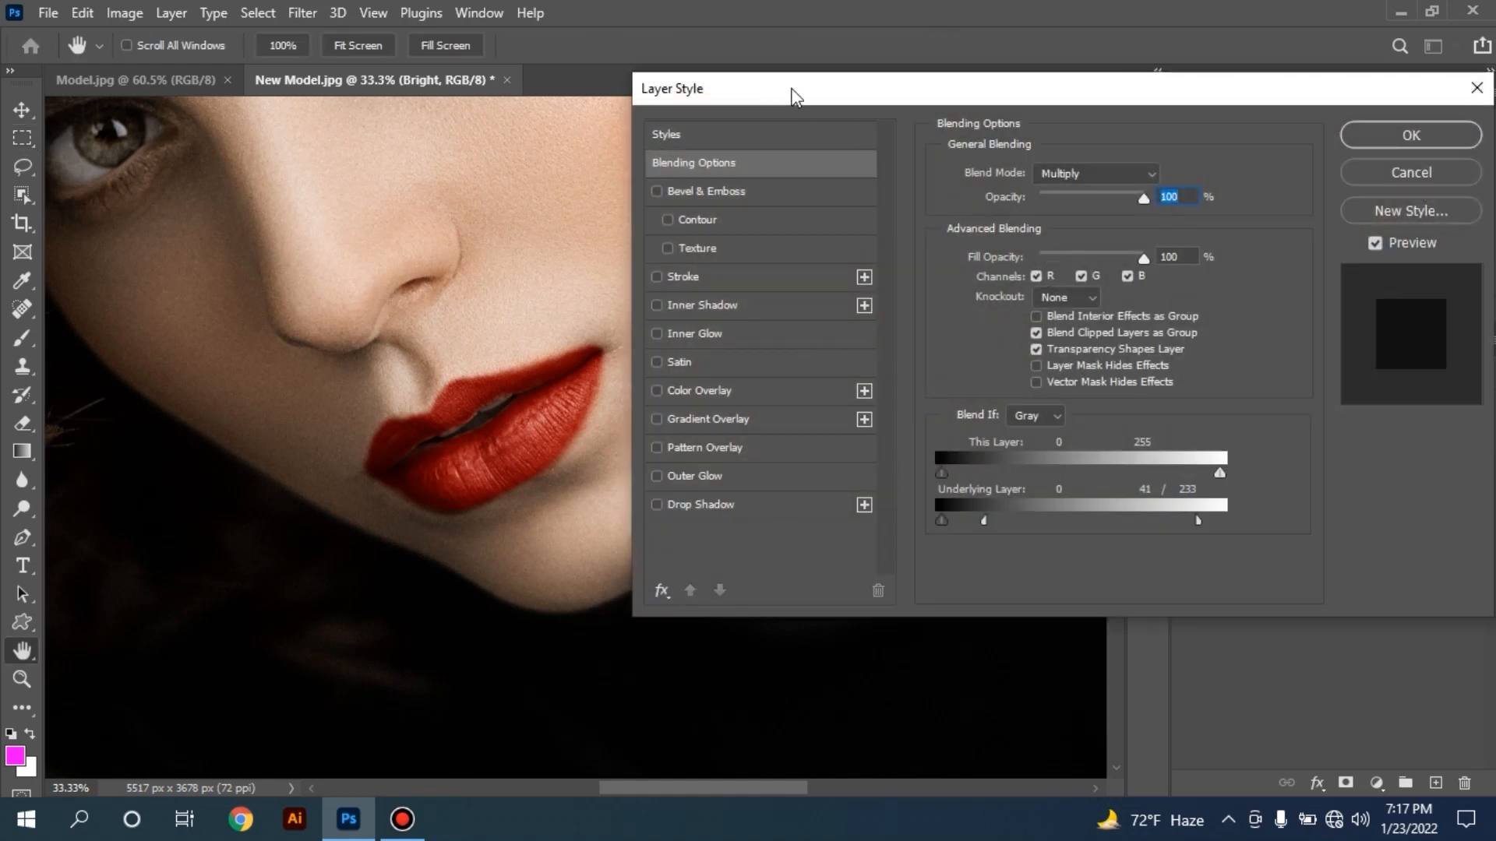
{"action": "left_click_drag", "start_coordinate": [791, 89], "coordinate": [811, 99]}
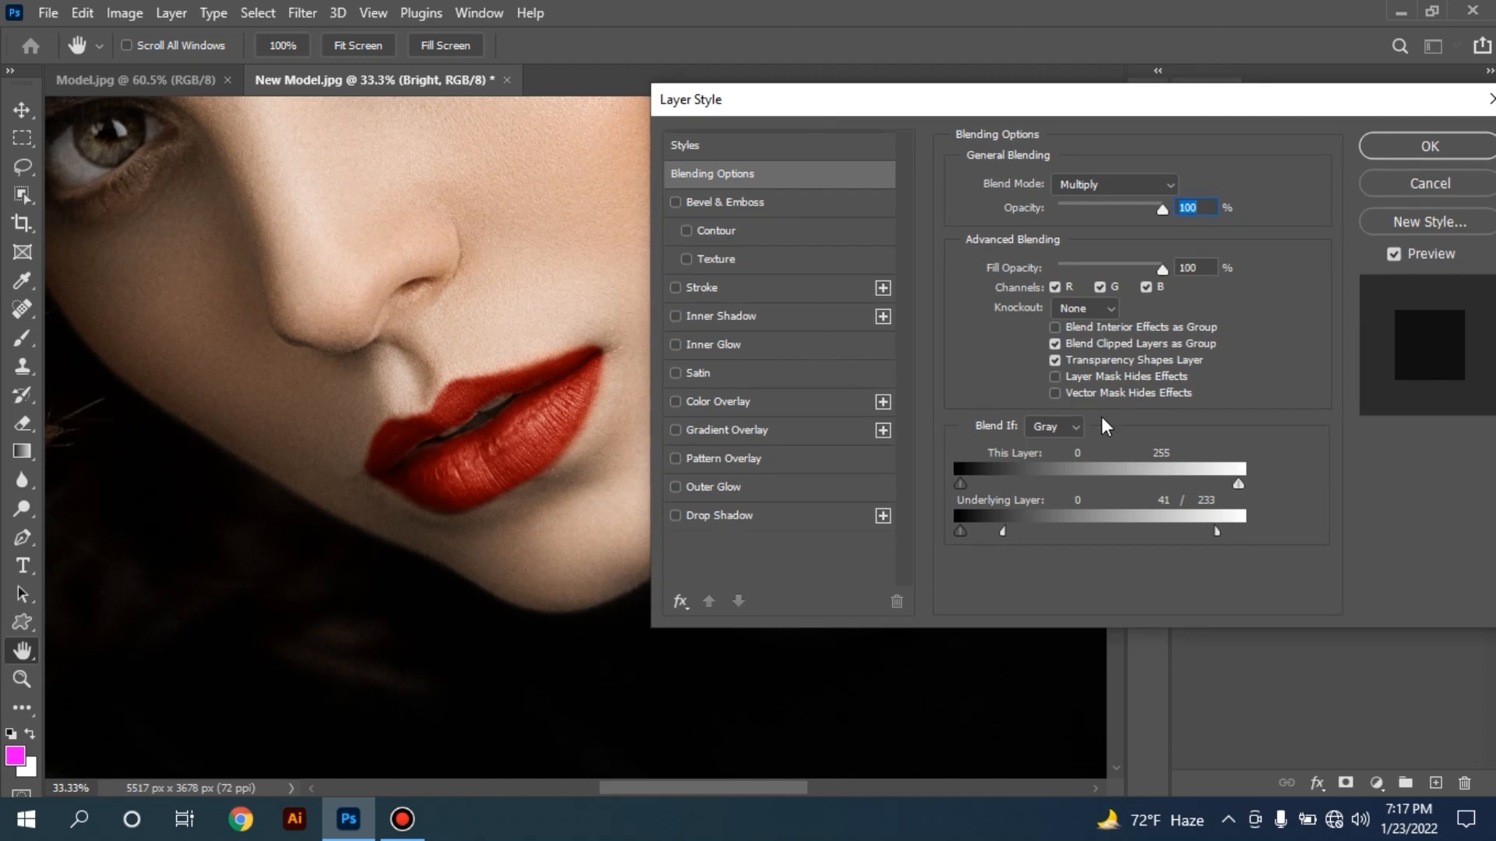
{"action": "left_click", "coordinate": [1394, 182]}
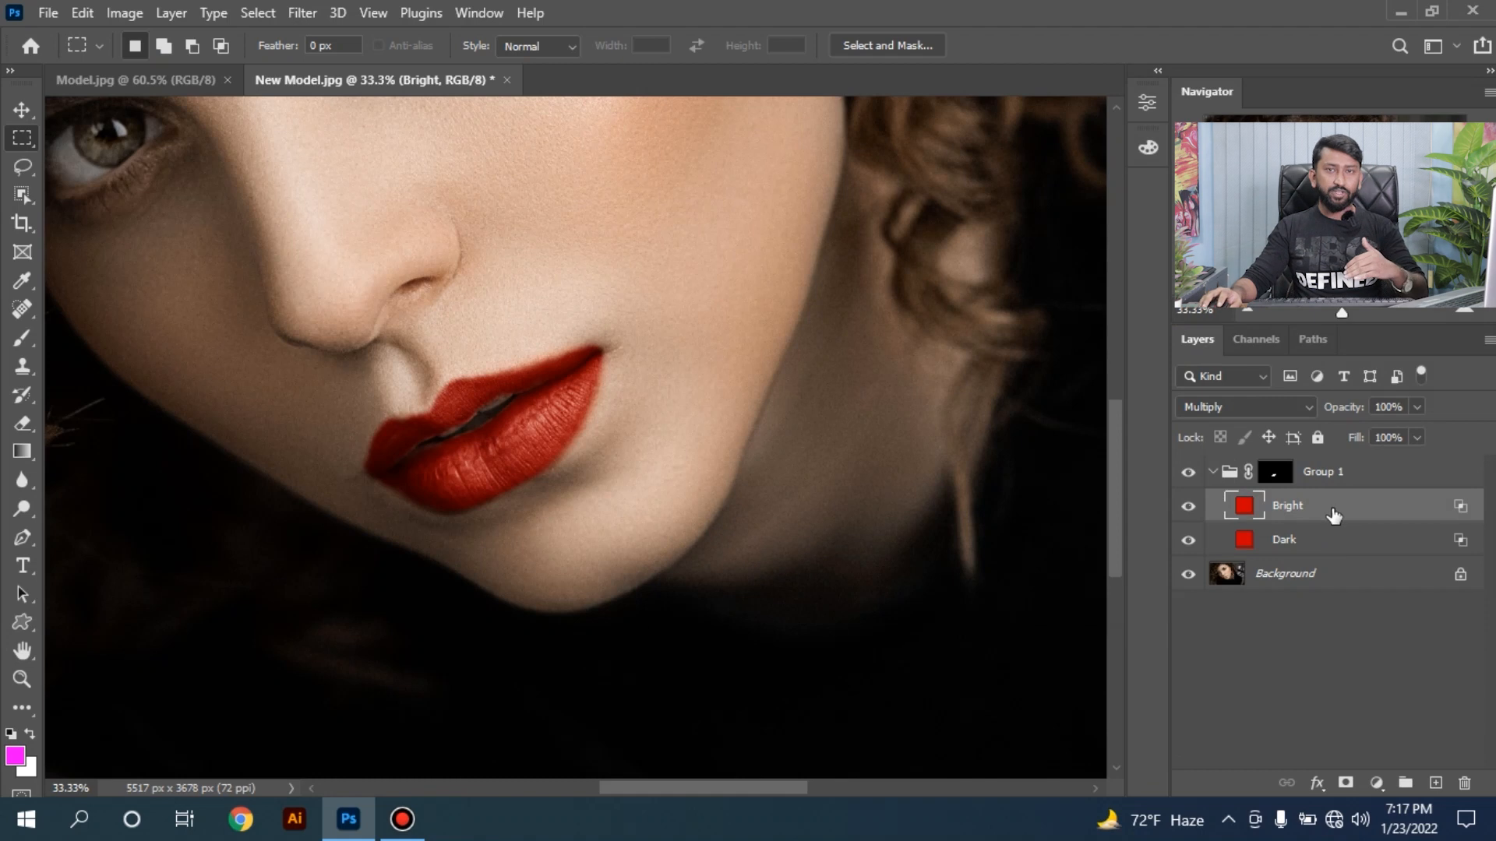
Set the Bright layer's blend mode to Screen and its fill color to ff0000.
{"action": "left_click", "coordinate": [1226, 406]}
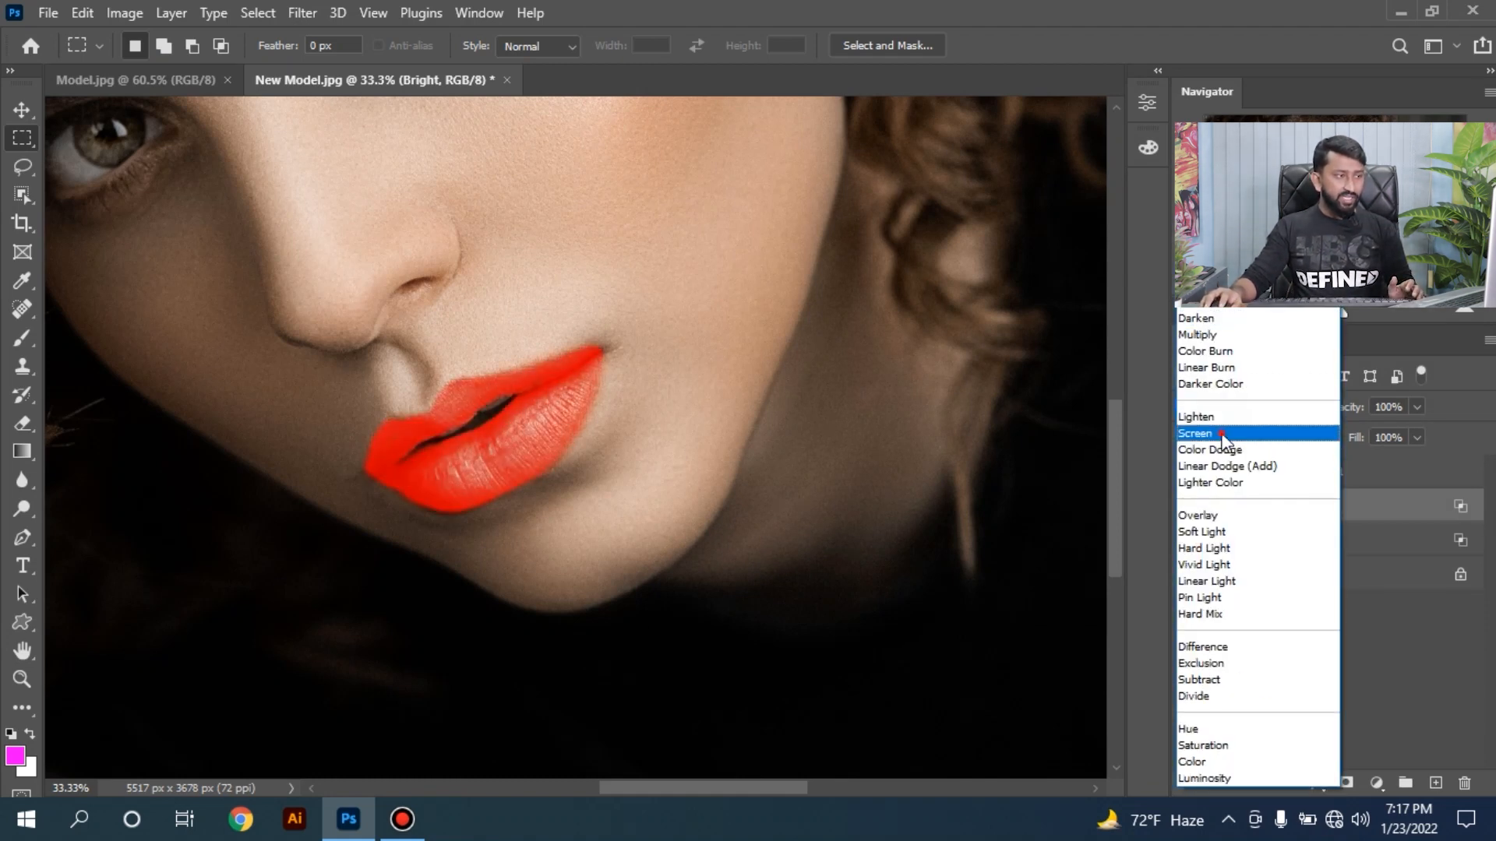
{"action": "left_click", "coordinate": [1223, 435]}
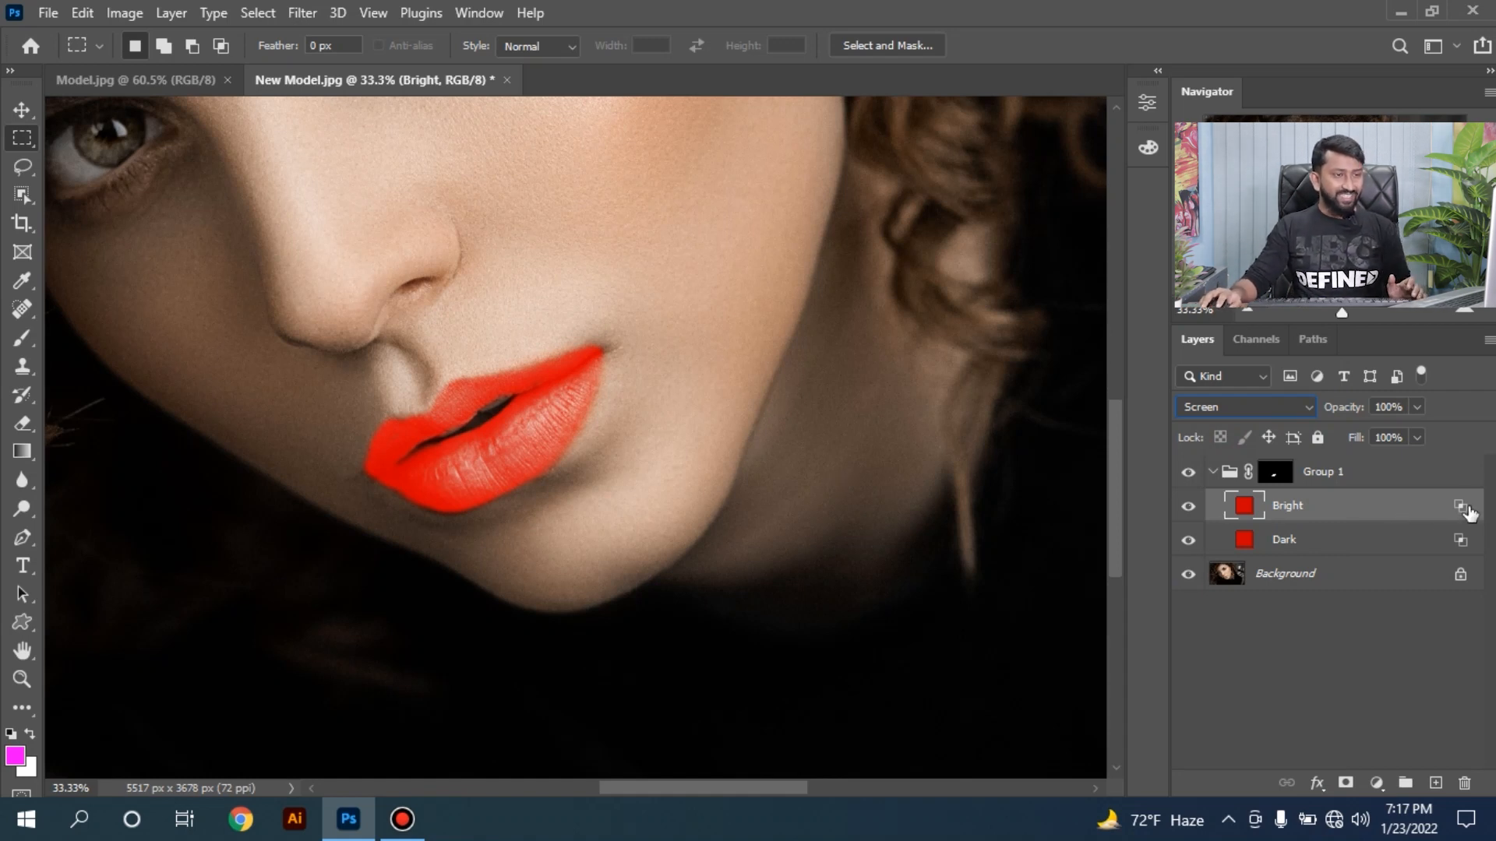
{"action": "double_click", "coordinate": [1247, 514]}
{"action": "left_click_drag", "start_coordinate": [969, 244], "coordinate": [987, 176]}
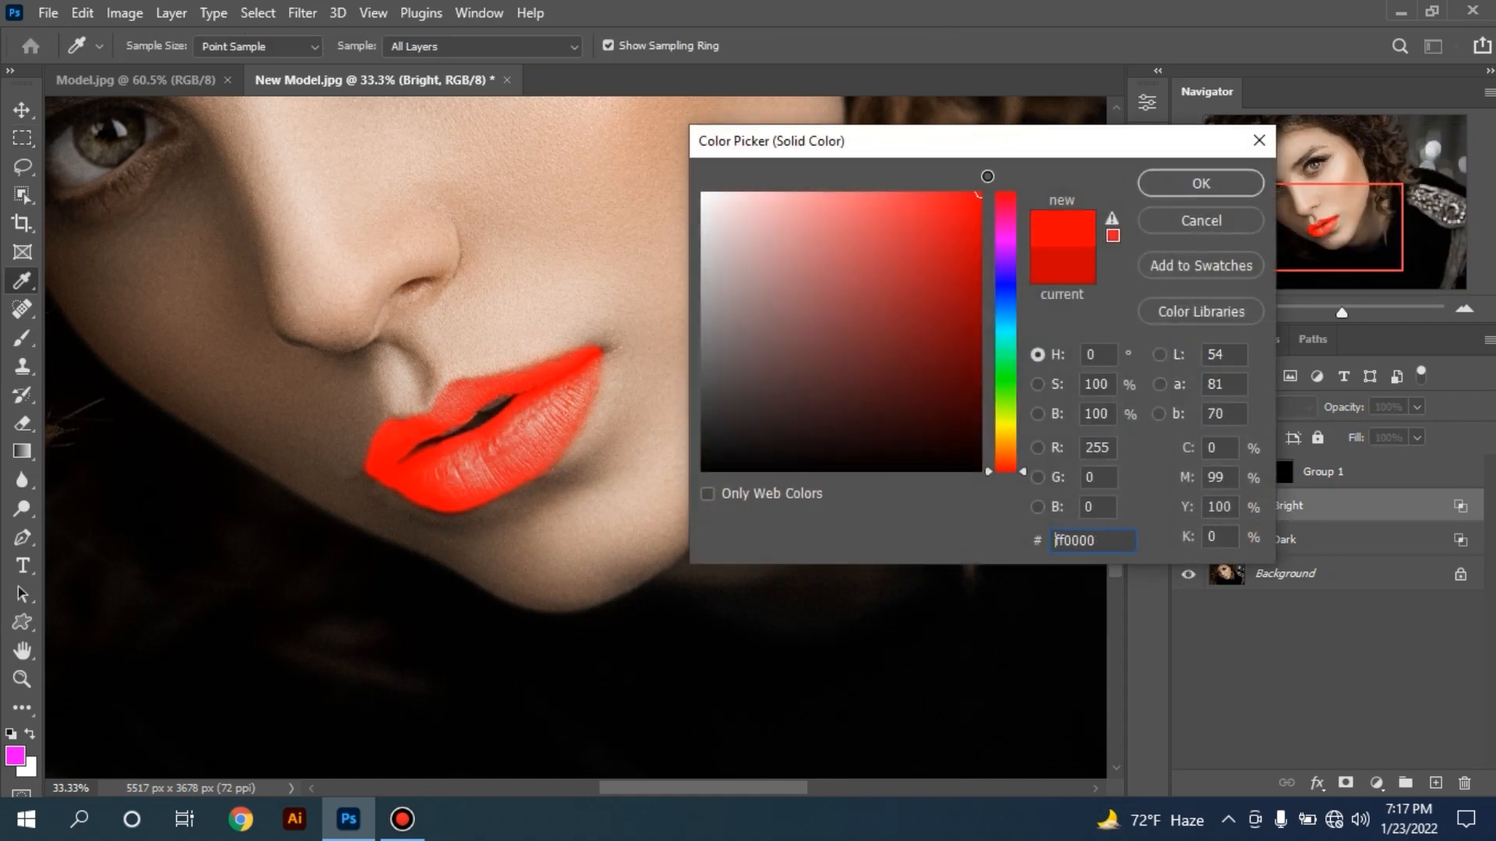
{"action": "left_click", "coordinate": [1203, 185]}
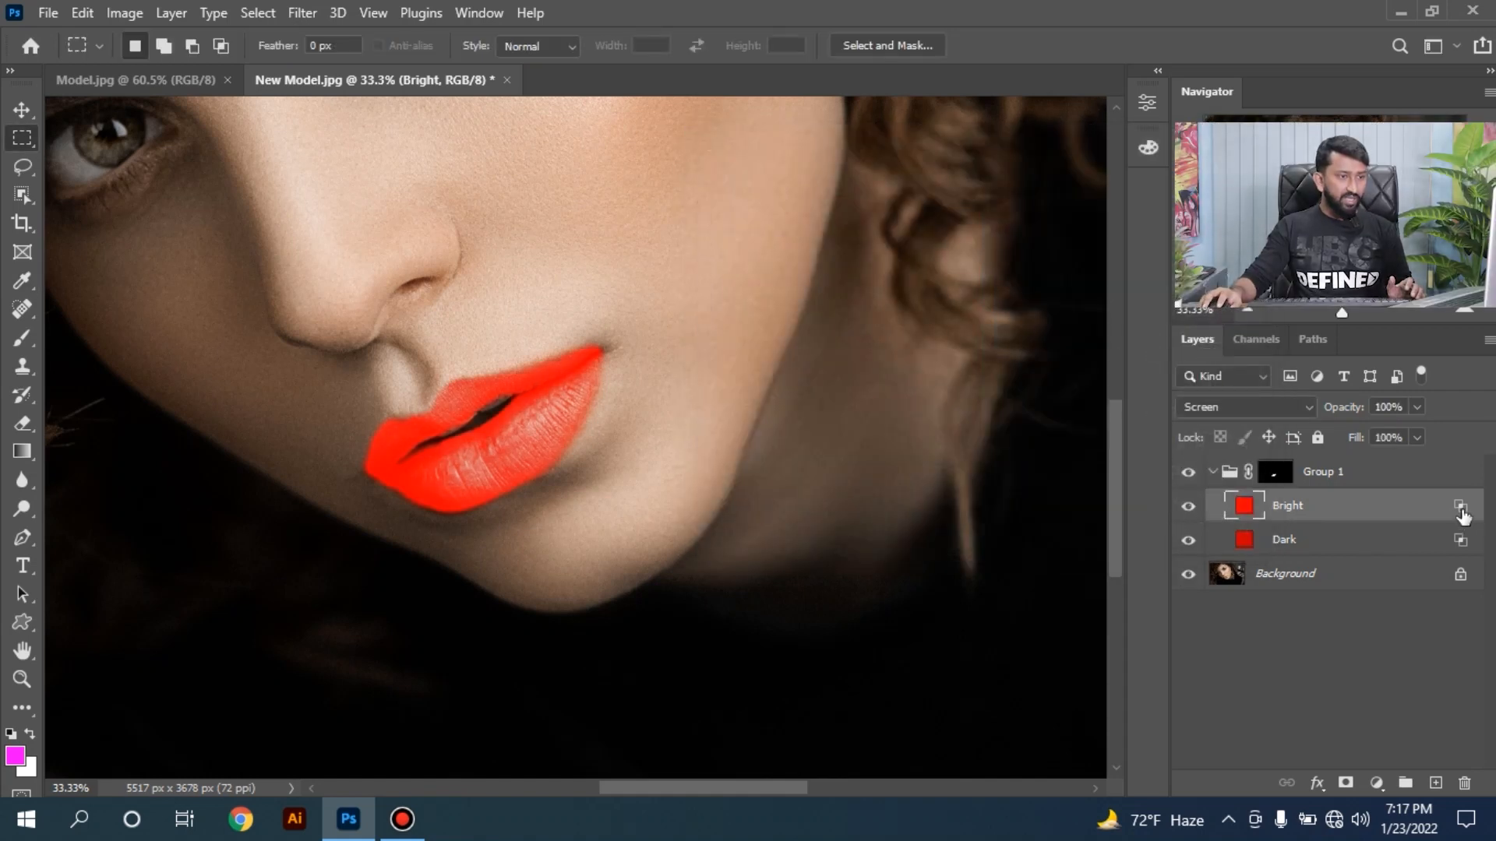
In the Bright layer's Blend If, reset the Underlying Layer highlights to 255 and split the shadow slider to 62 / 173.
{"action": "double_click", "coordinate": [1461, 509]}
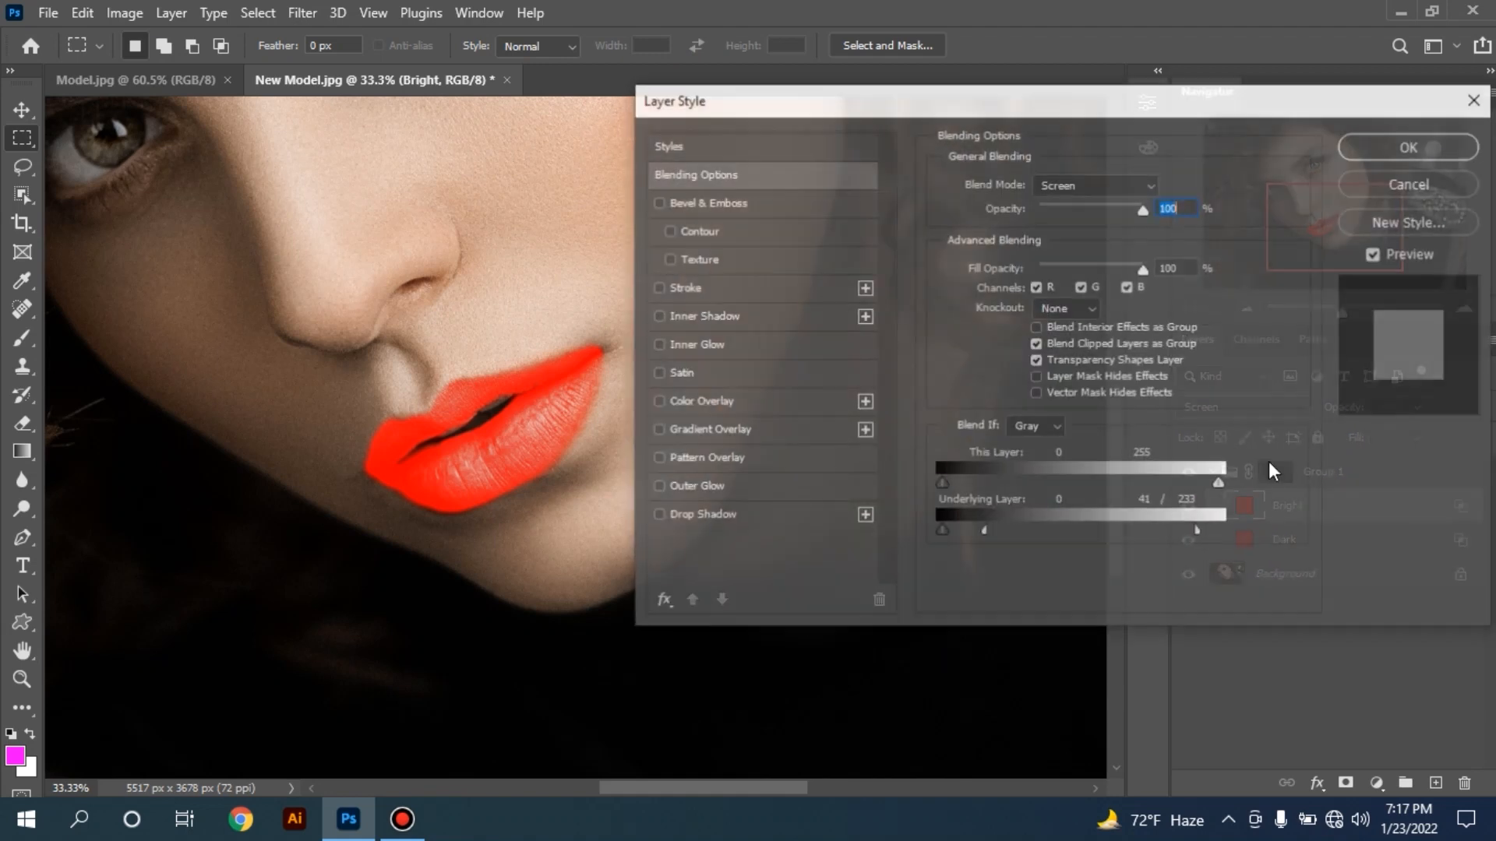
{"action": "left_click_drag", "start_coordinate": [888, 105], "coordinate": [854, 96]}
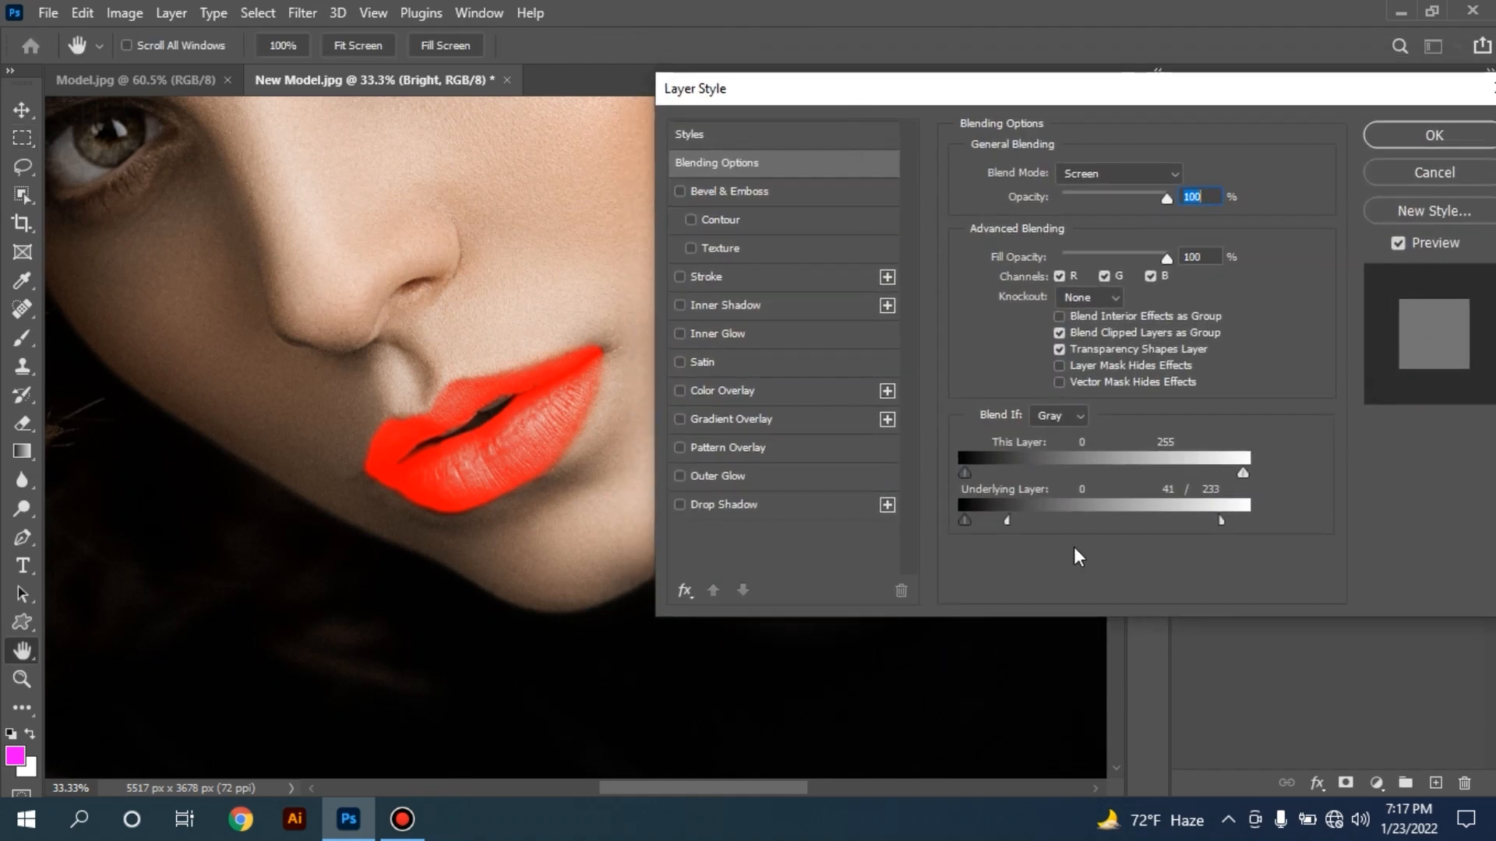
{"action": "left_click_drag", "start_coordinate": [1007, 524], "coordinate": [1279, 515]}
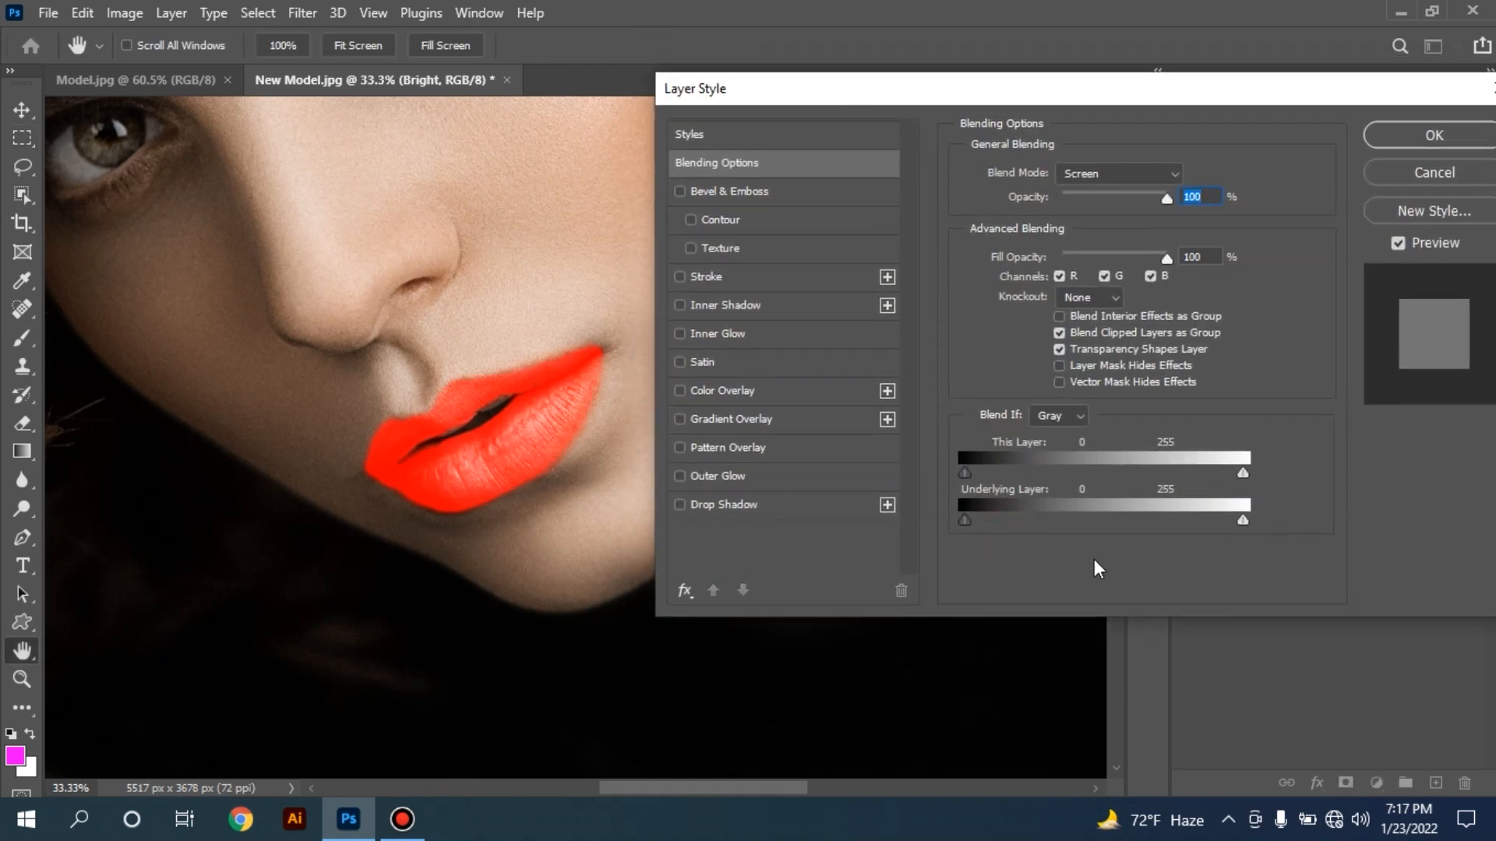
{"action": "left_click_drag", "start_coordinate": [980, 521], "coordinate": [1008, 522]}
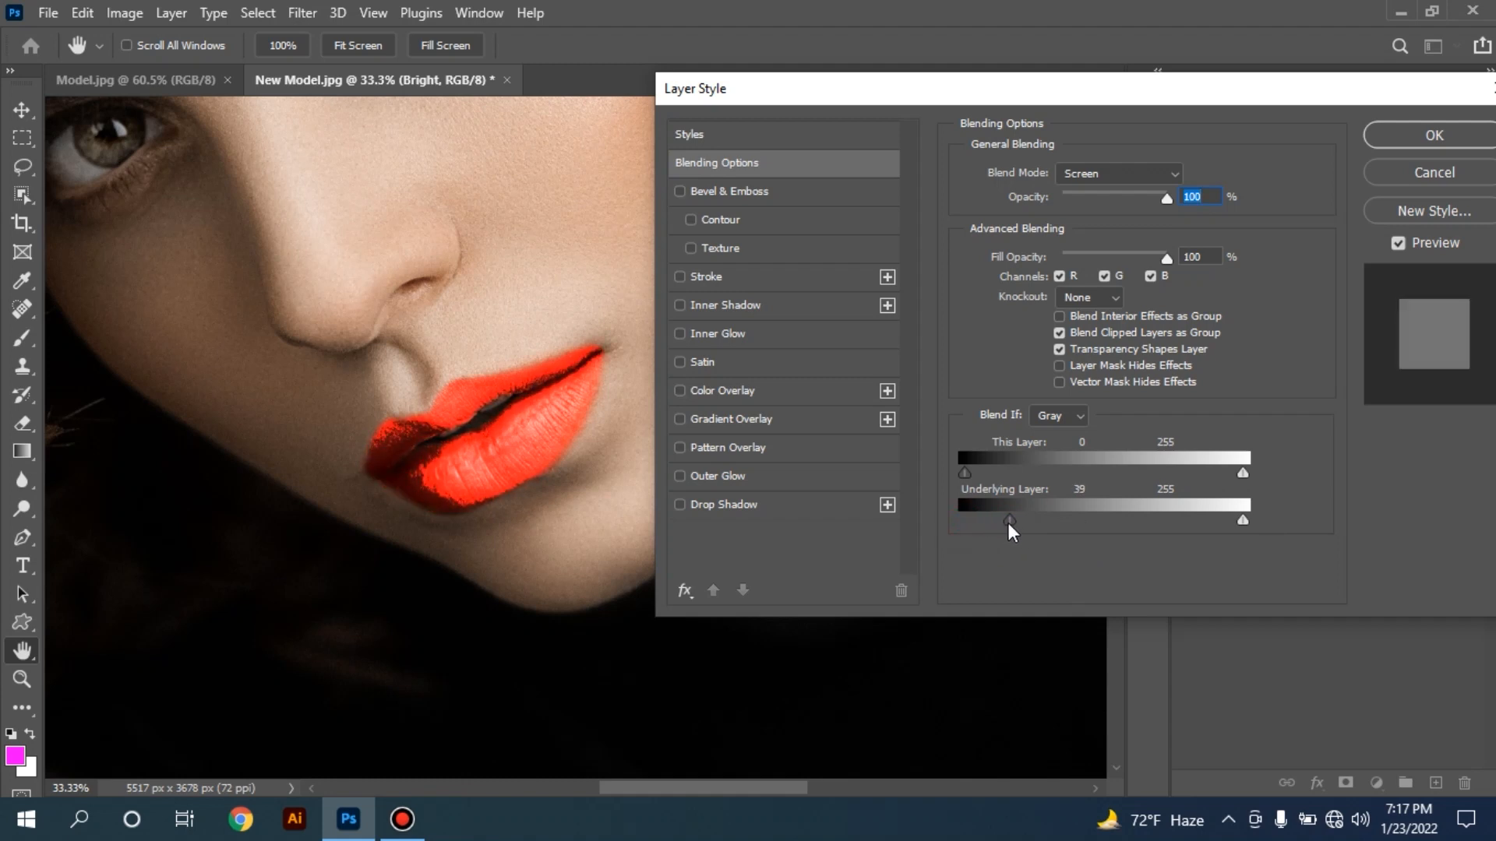
{"action": "key", "text": "alt"}
{"action": "left_click_drag", "start_coordinate": [1011, 522], "coordinate": [1097, 516]}
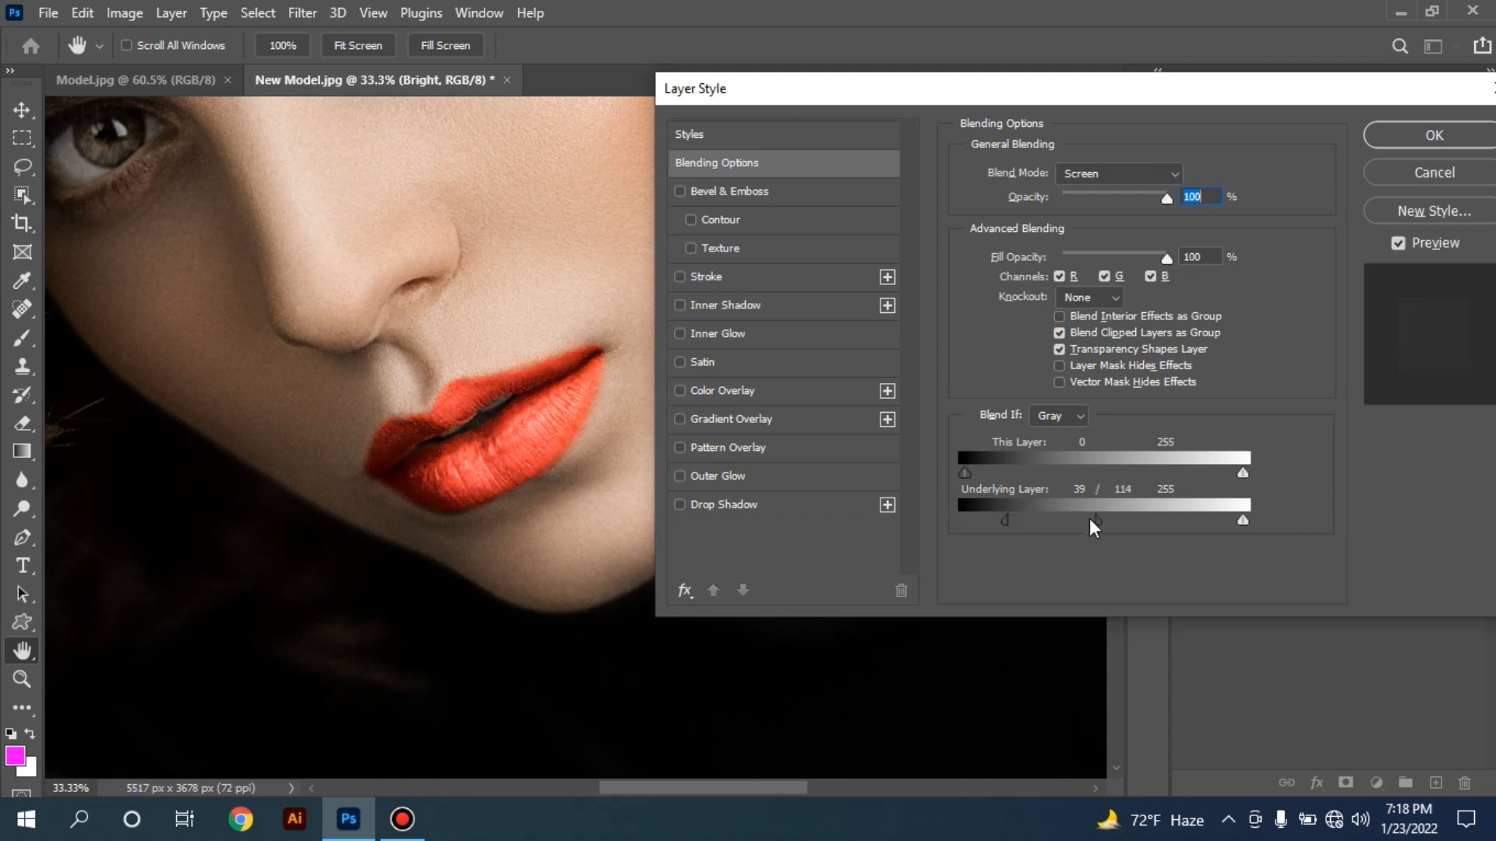
{"action": "mouse_move", "coordinate": [1007, 519]}
{"action": "left_mouse_down"}
{"action": "mouse_move", "coordinate": [987, 525]}
{"action": "mouse_move", "coordinate": [1027, 519]}
{"action": "left_mouse_up"}
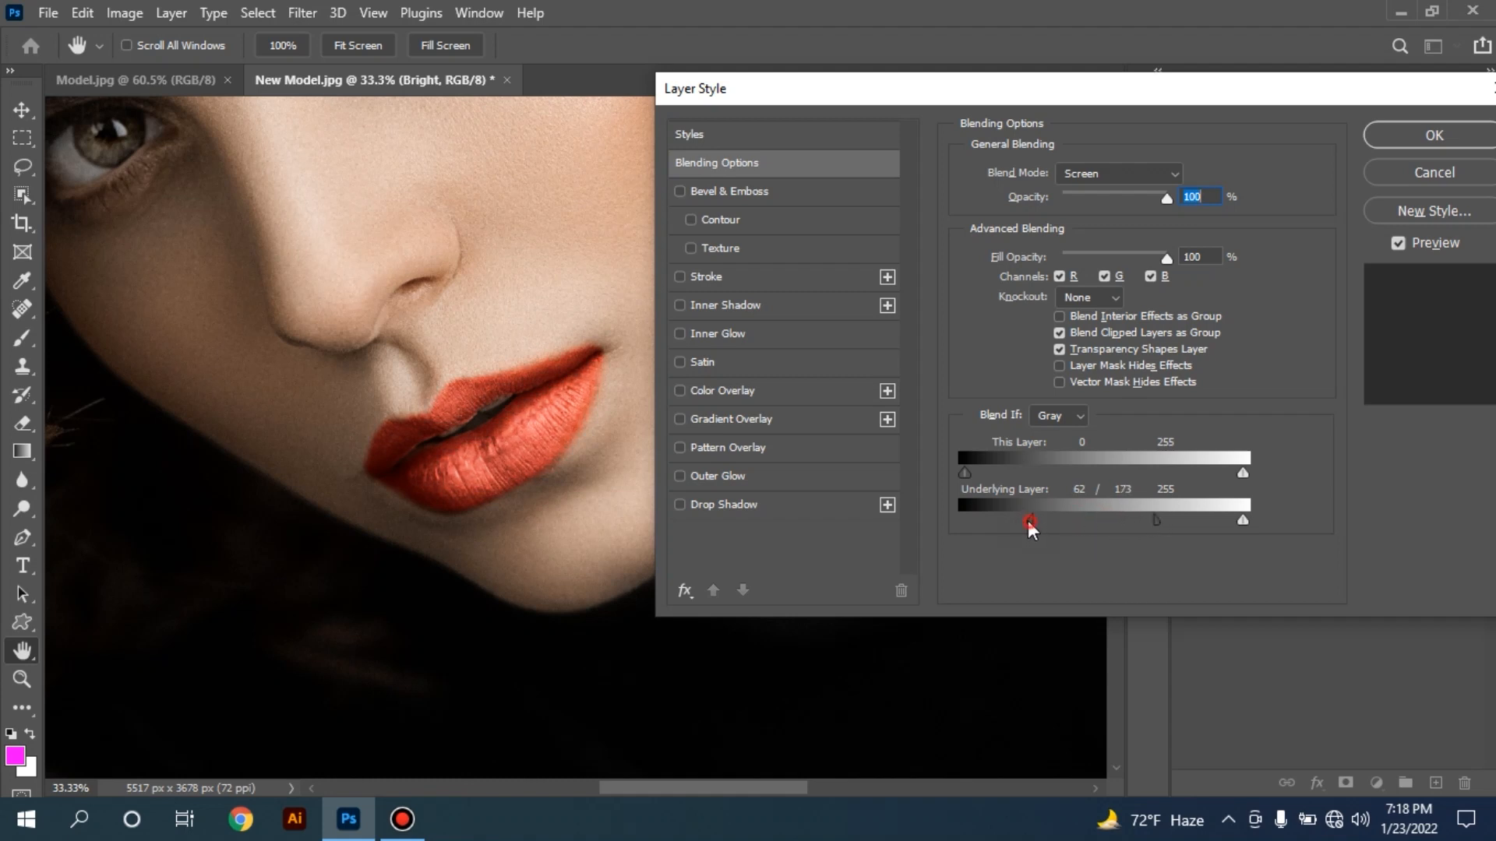
{"action": "left_click", "coordinate": [1426, 139]}
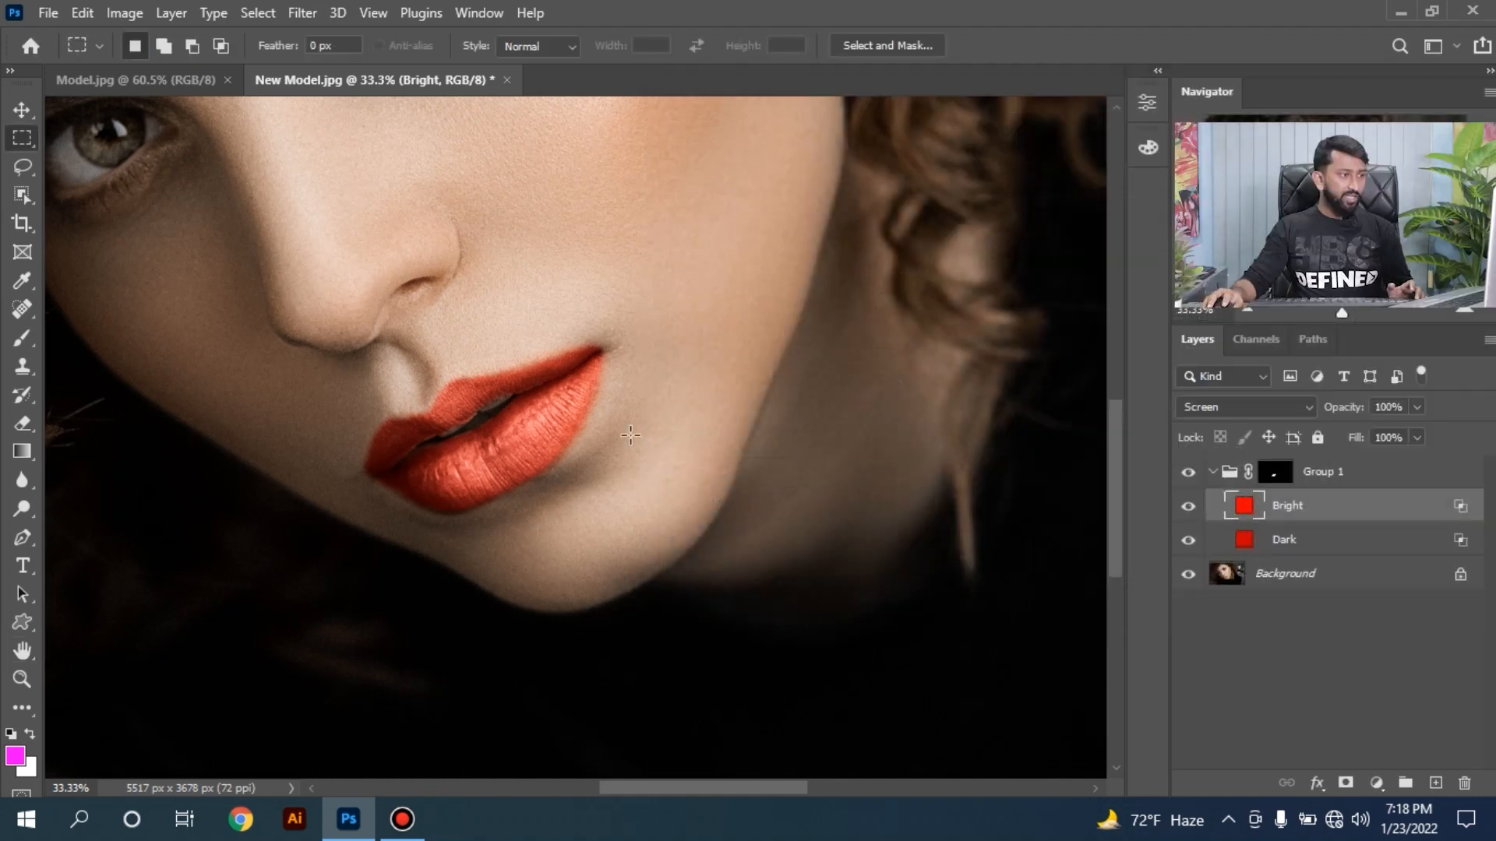
Compare the lips with and without Group 1, and with and without the Bright layer.
{"action": "left_click", "coordinate": [1188, 473]}
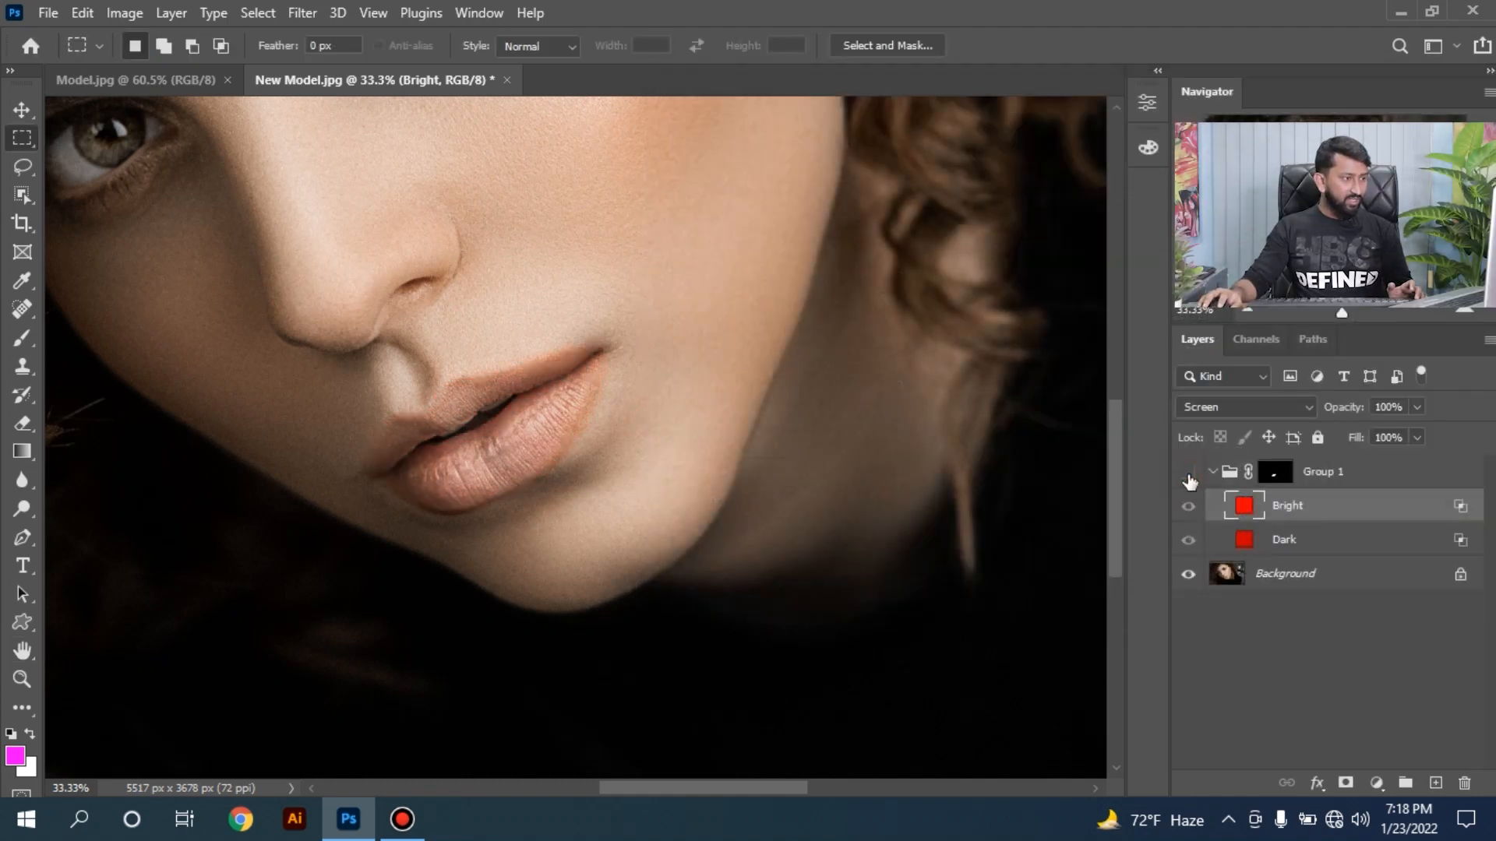
{"action": "left_click", "coordinate": [1188, 473]}
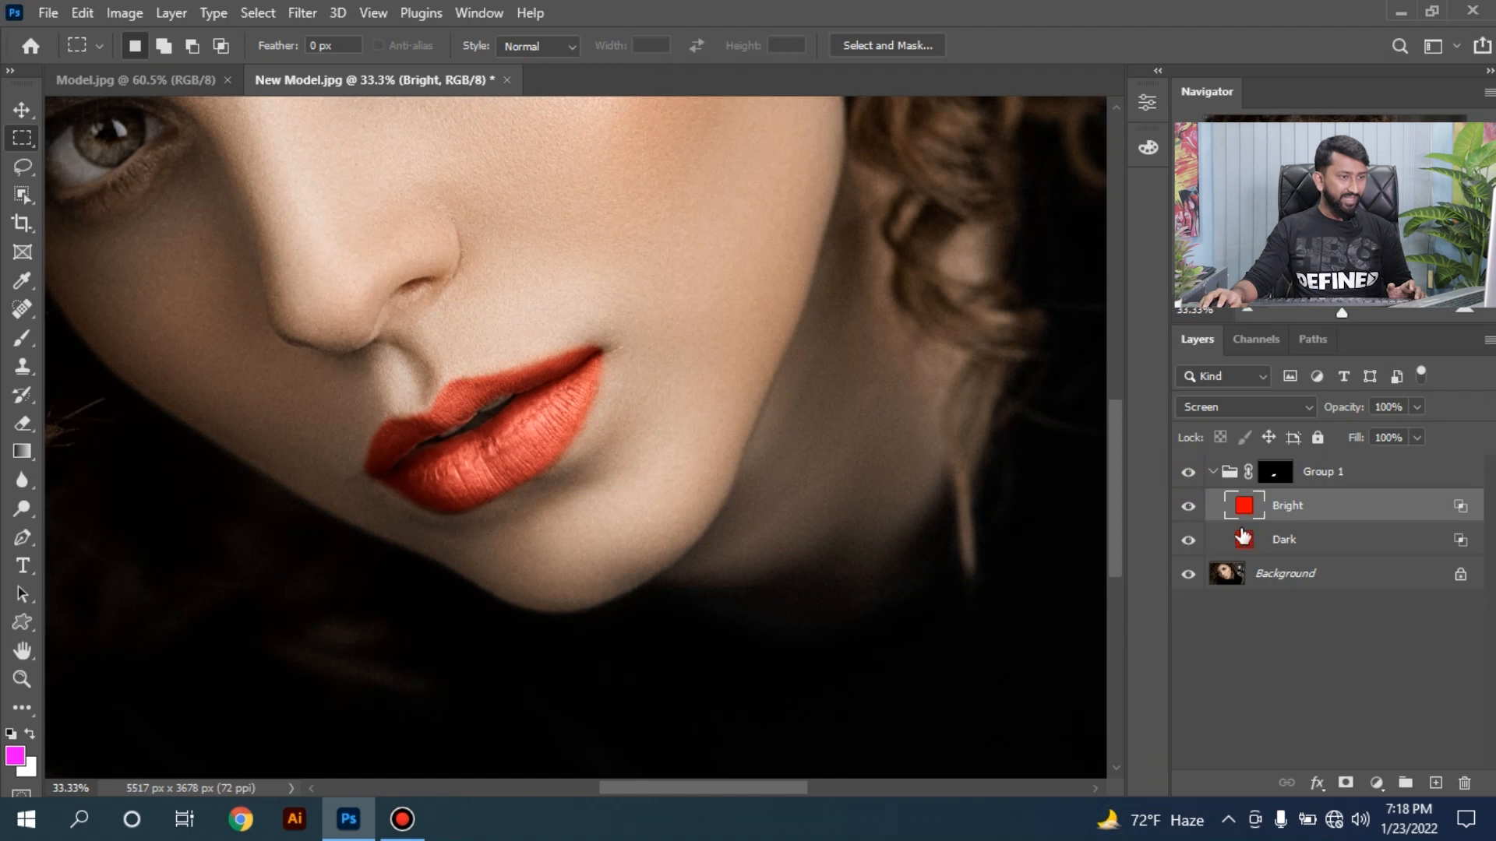
{"action": "left_click", "coordinate": [1188, 507]}
{"action": "left_click", "coordinate": [1186, 508]}
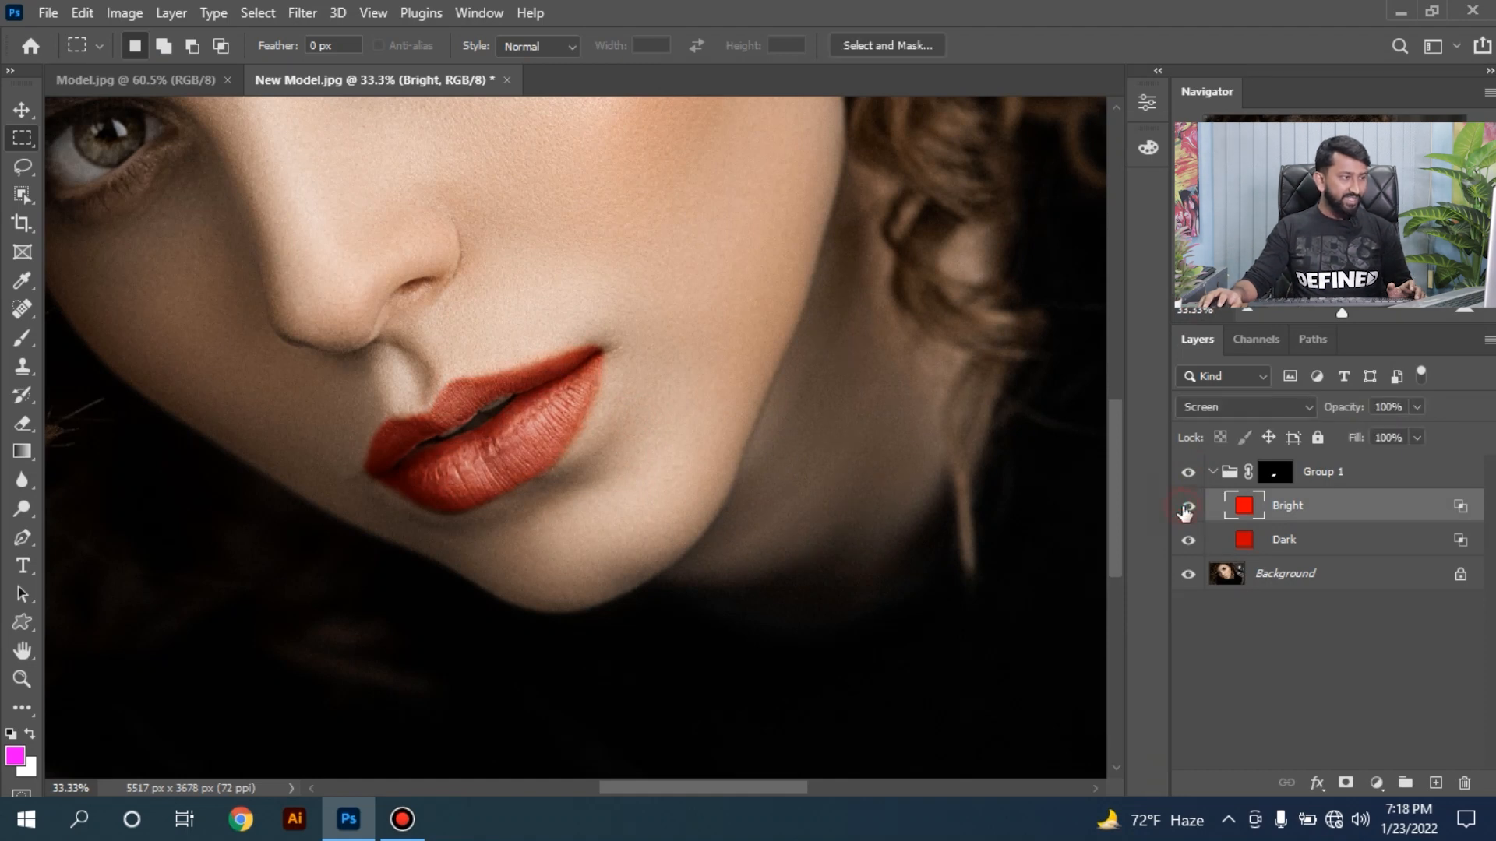
{"action": "left_click", "coordinate": [1187, 508]}
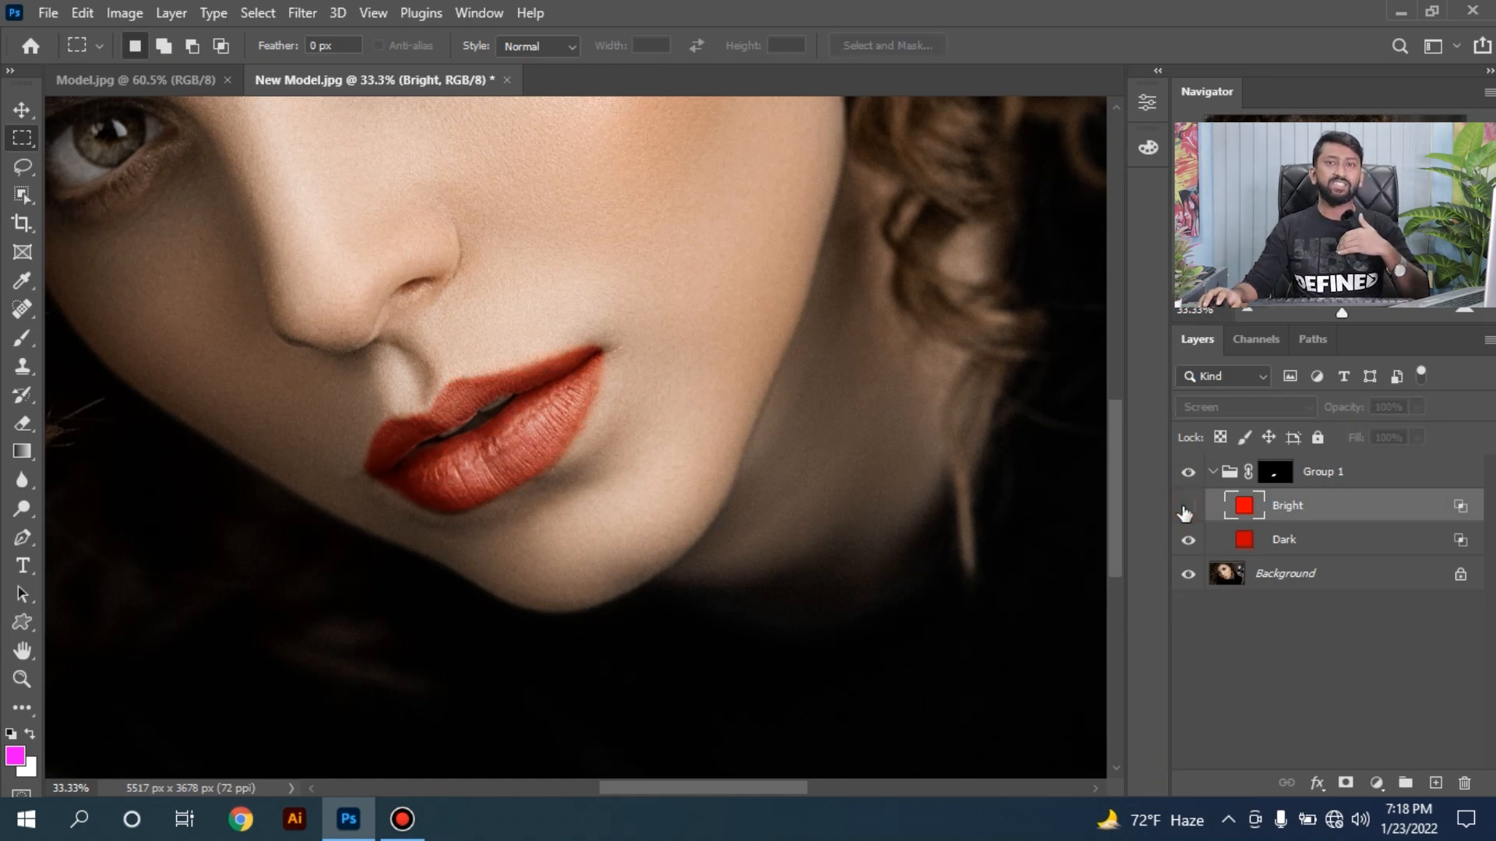
{"action": "left_click", "coordinate": [1186, 508]}
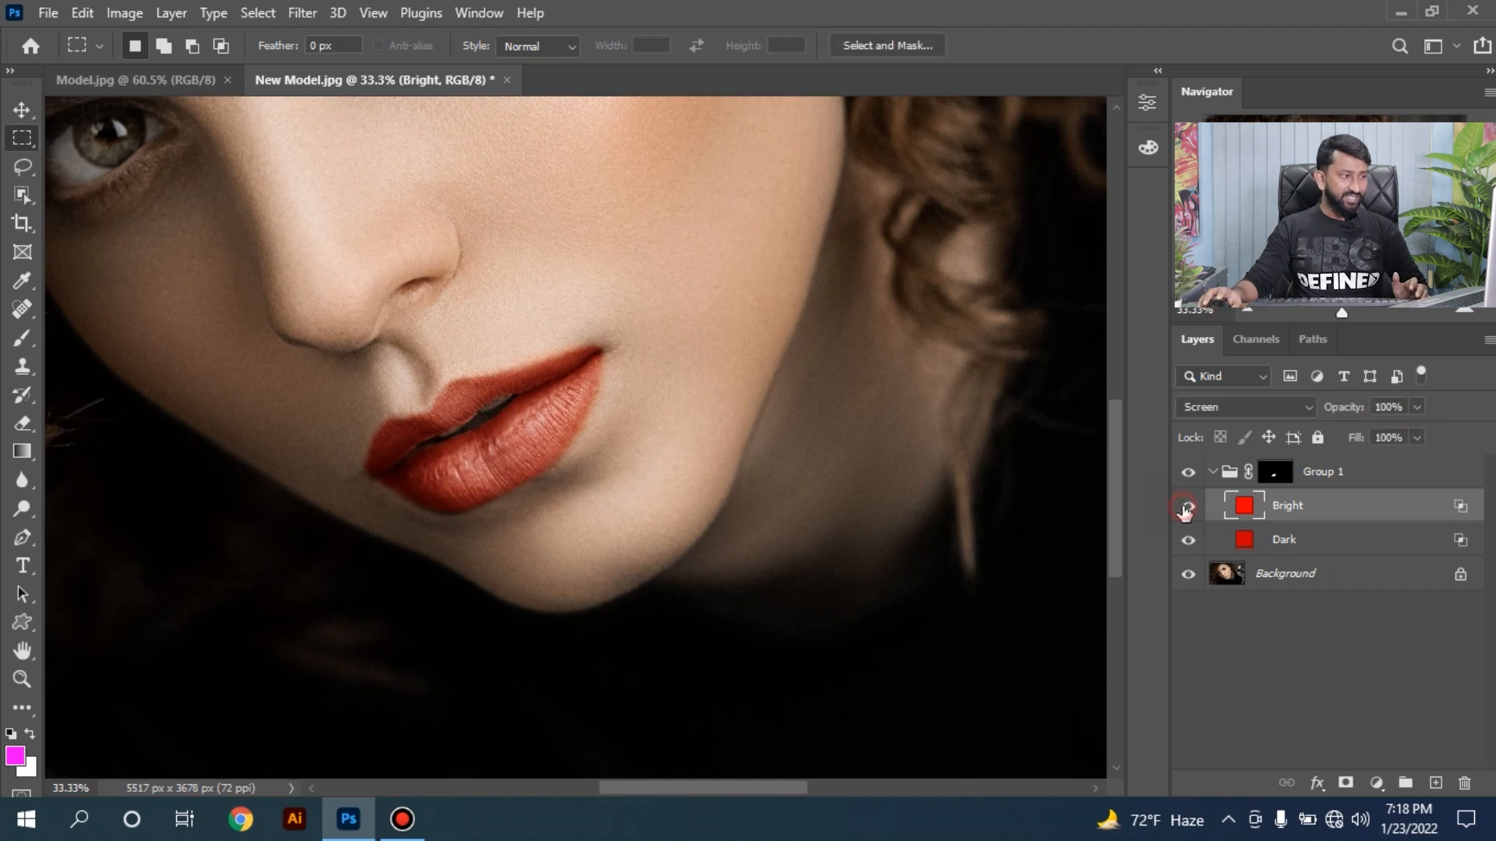
Duplicate the Dark layer and place the copy beneath the original inside Group 1.
{"action": "left_click", "coordinate": [1300, 542]}
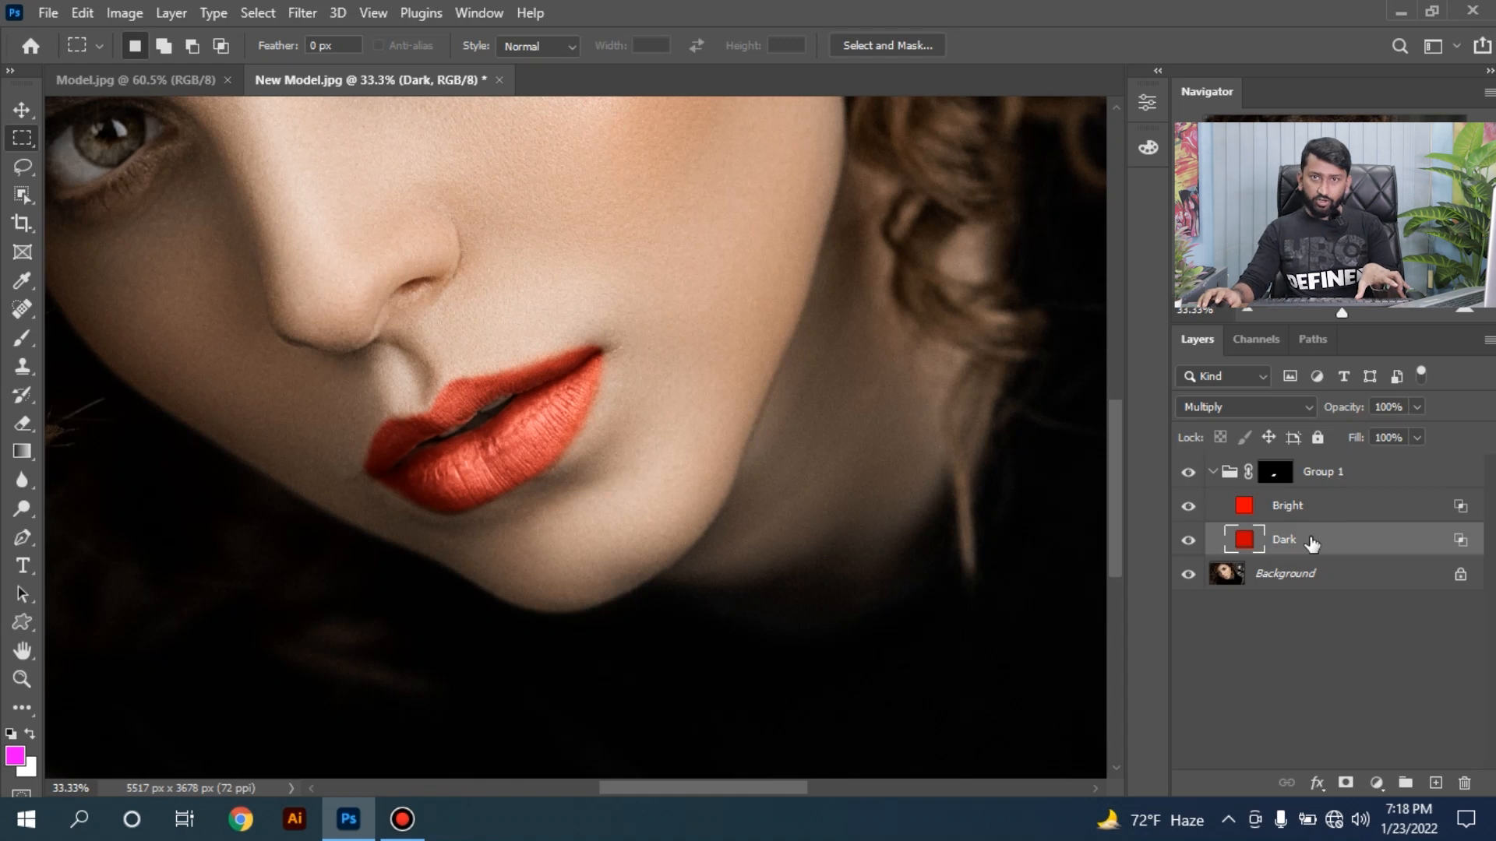
{"action": "key", "text": "ctrl+j"}
{"action": "left_click_drag", "start_coordinate": [1312, 543], "coordinate": [1318, 600]}
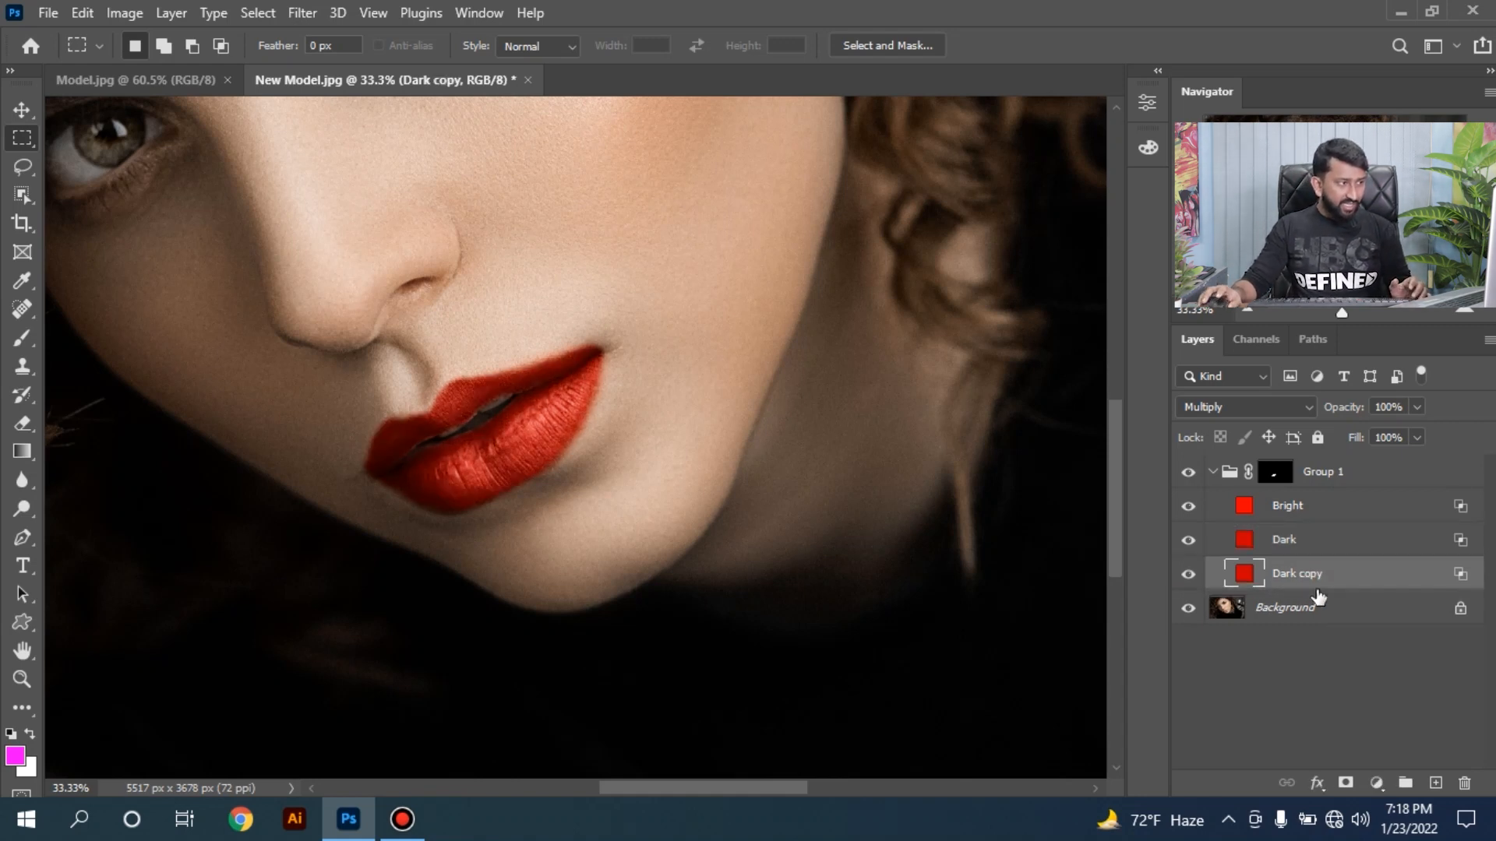
In the Dark copy layer's Blend If, rejoin the Underlying Layer highlight slider and split it to about 111 / 209.
{"action": "double_click", "coordinate": [1461, 575]}
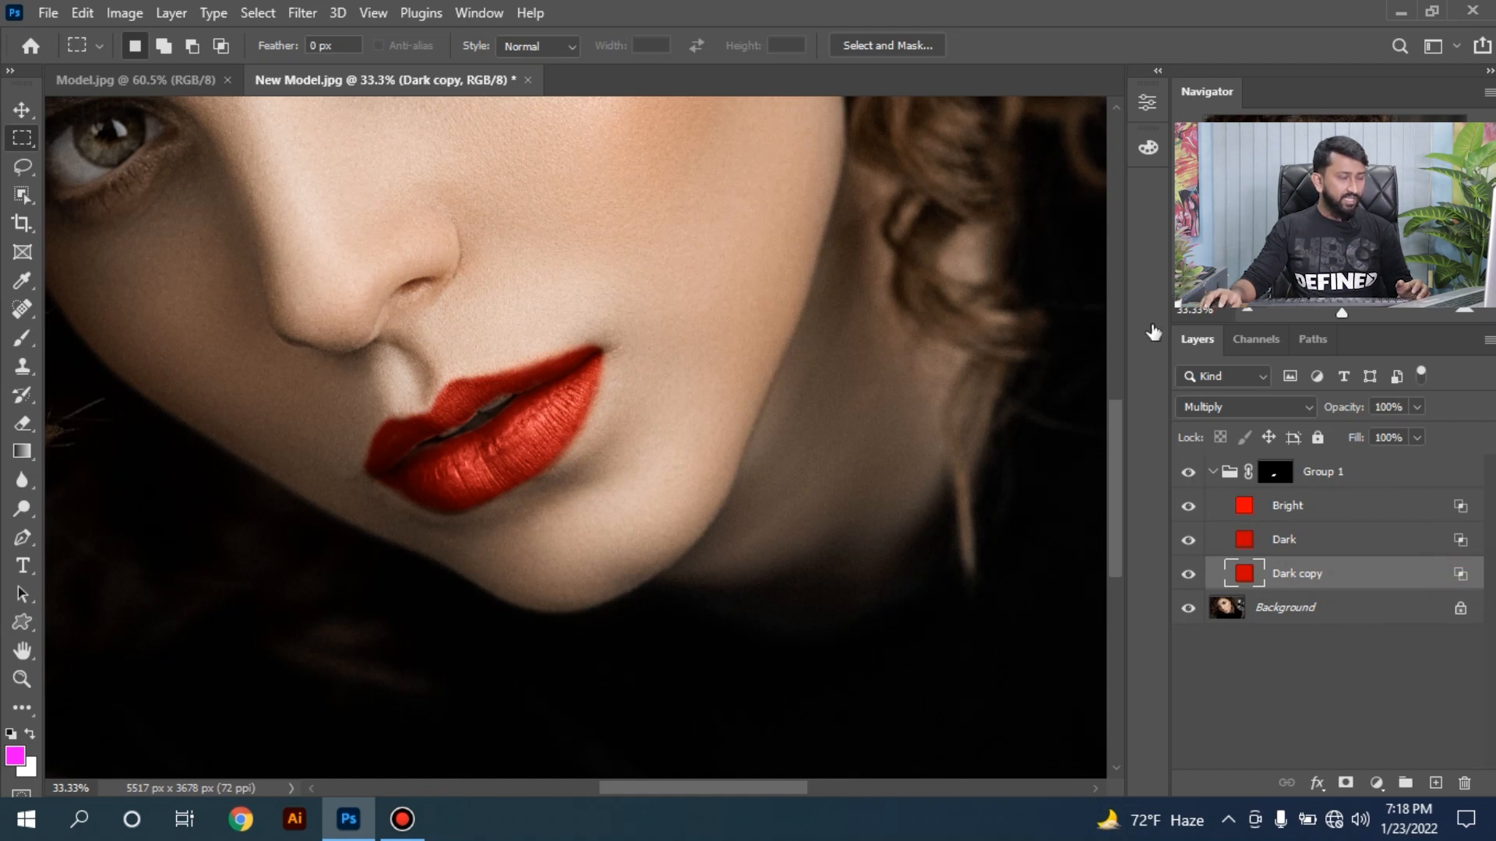
{"action": "left_click_drag", "start_coordinate": [929, 90], "coordinate": [1030, 91]}
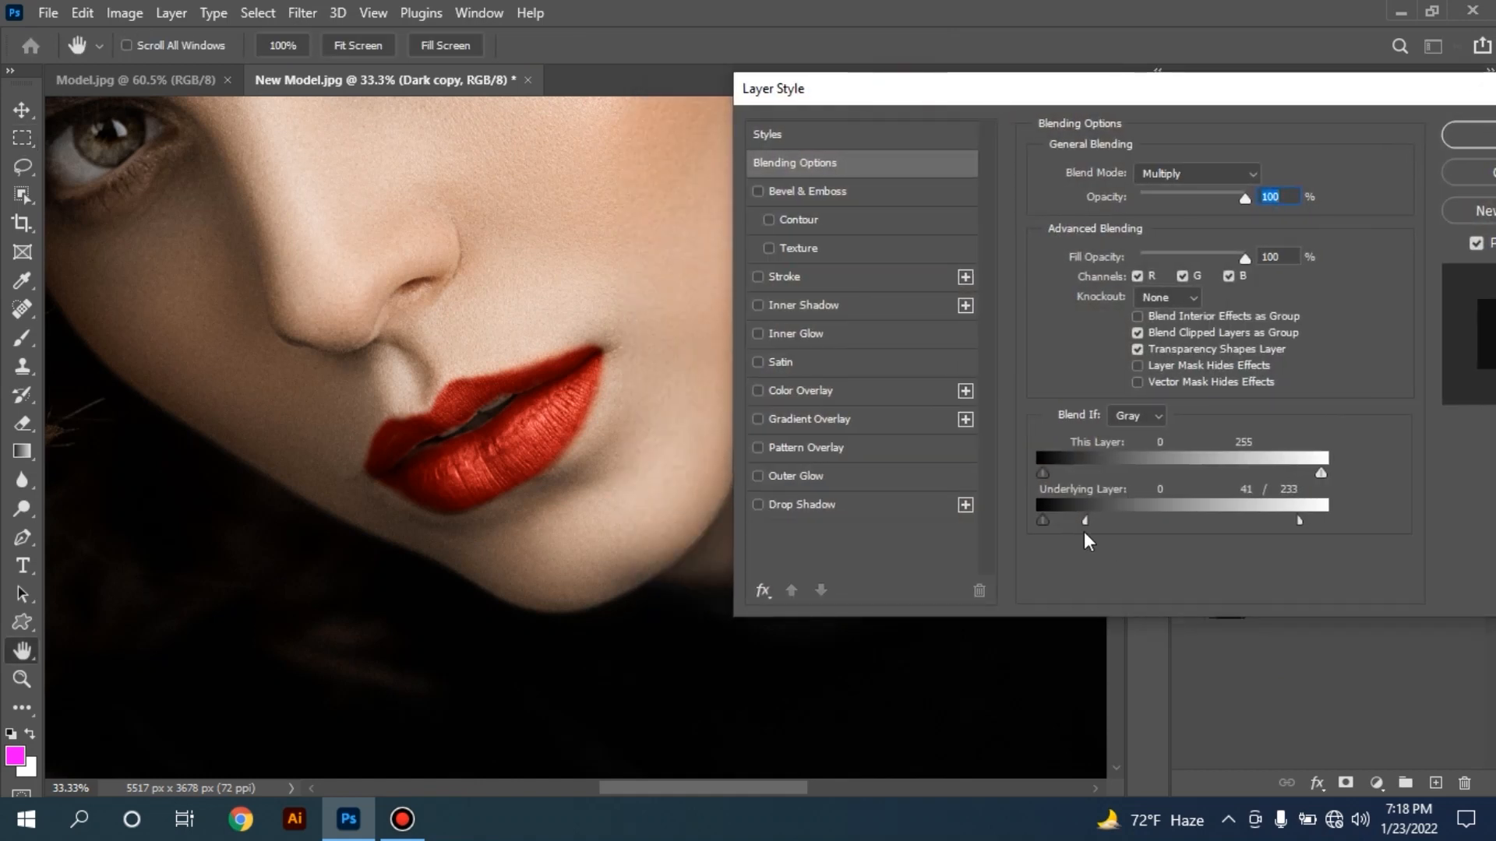
{"action": "left_click_drag", "start_coordinate": [1153, 529], "coordinate": [1341, 520]}
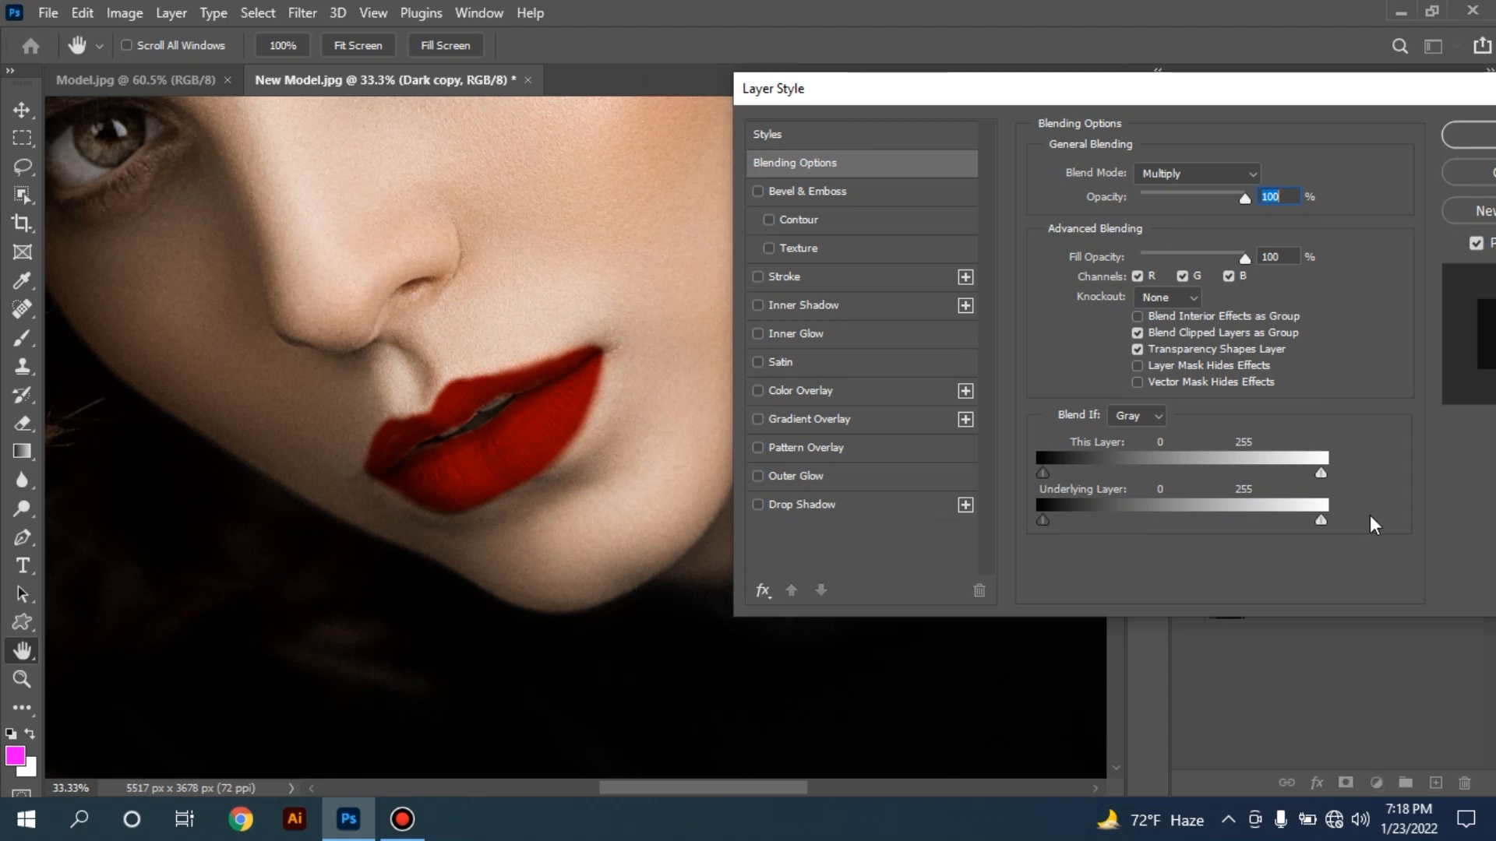
{"action": "left_click_drag", "start_coordinate": [1258, 521], "coordinate": [1171, 525]}
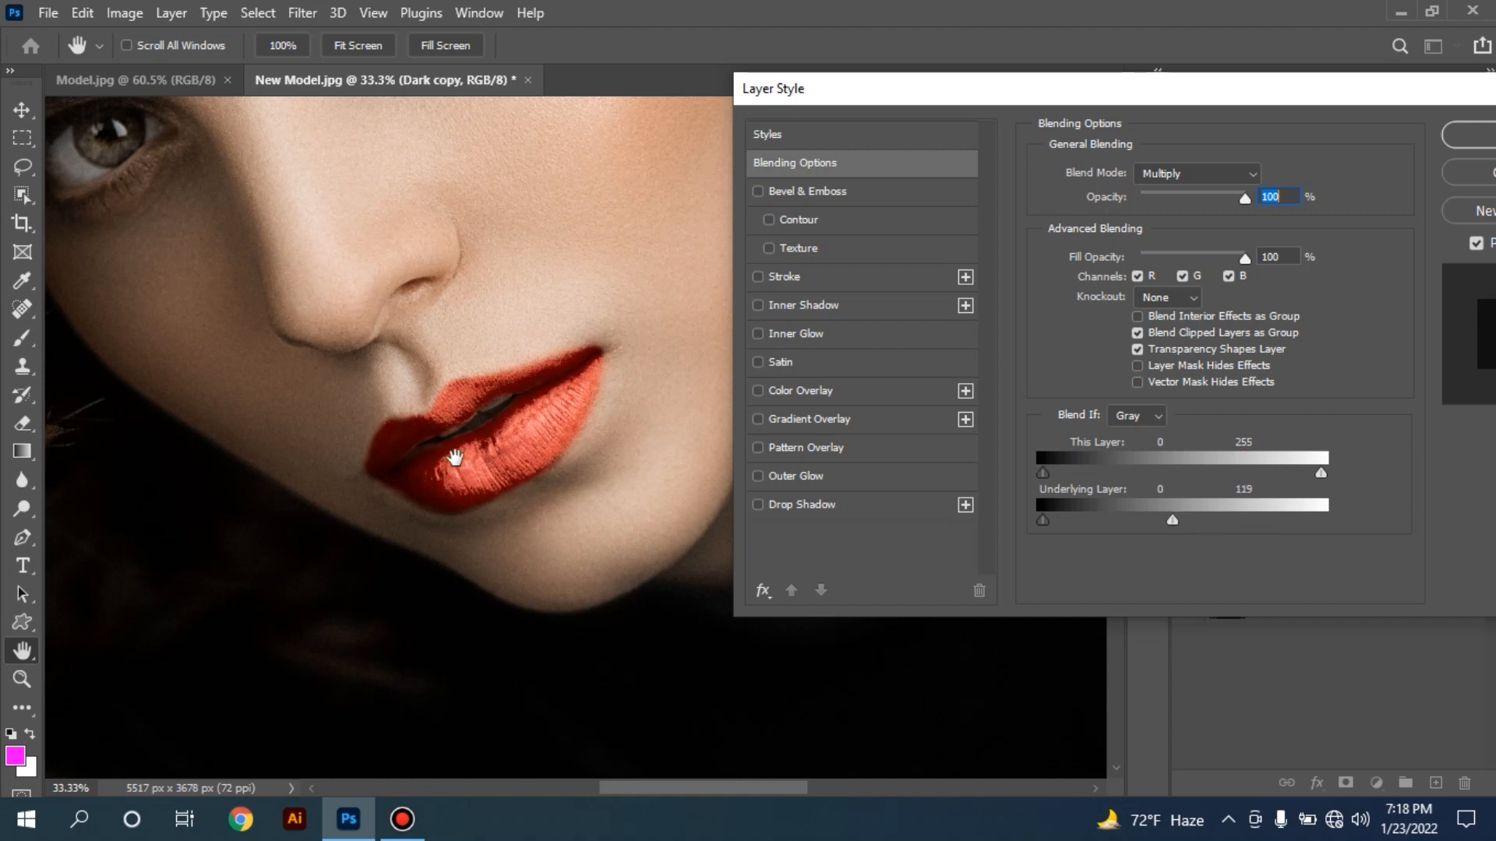
{"action": "left_click_drag", "start_coordinate": [1172, 520], "coordinate": [1169, 521]}
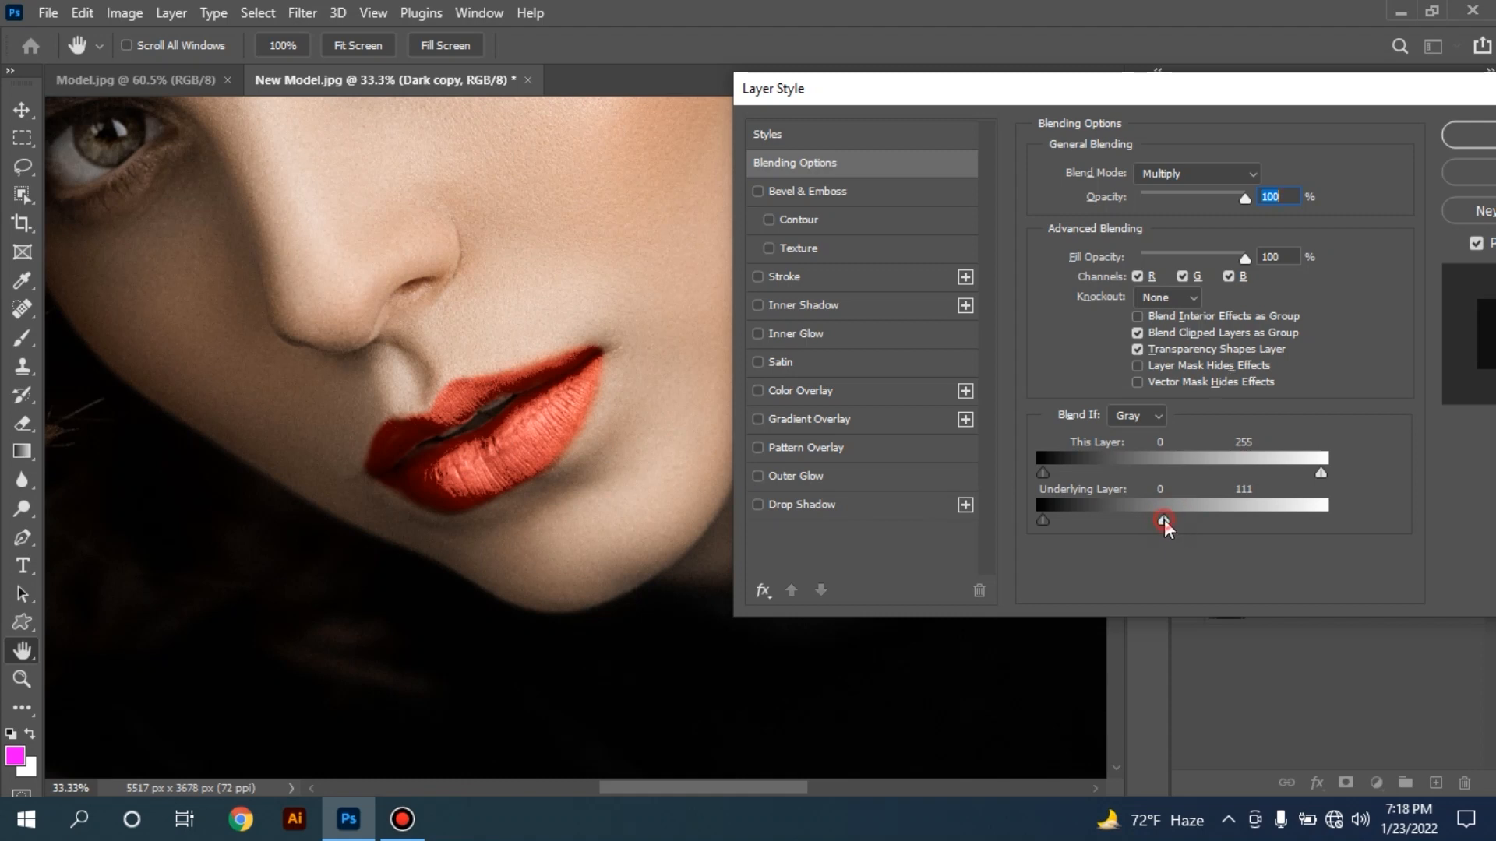
{"action": "left_click_drag", "start_coordinate": [1165, 520], "coordinate": [1271, 518]}
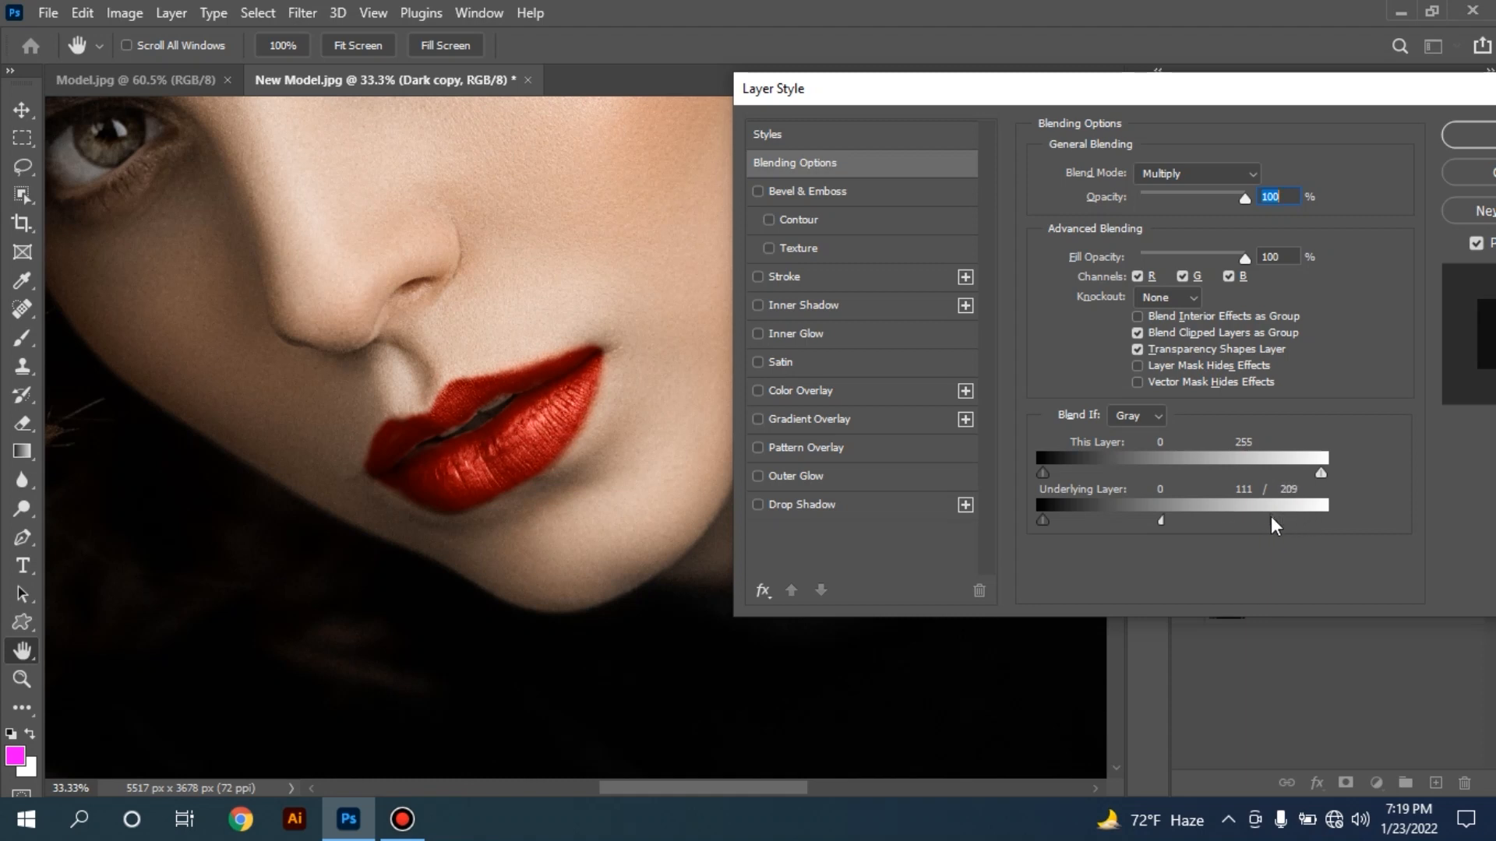
{"action": "mouse_move", "coordinate": [1158, 525]}
{"action": "left_mouse_down"}
{"action": "mouse_move", "coordinate": [1143, 524]}
{"action": "mouse_move", "coordinate": [1162, 520]}
{"action": "left_mouse_up"}
{"action": "mouse_move", "coordinate": [1274, 521]}
{"action": "left_mouse_down"}
{"action": "mouse_move", "coordinate": [1298, 516]}
{"action": "mouse_move", "coordinate": [1277, 521]}
{"action": "left_mouse_up"}
{"action": "left_click", "coordinate": [1471, 134]}
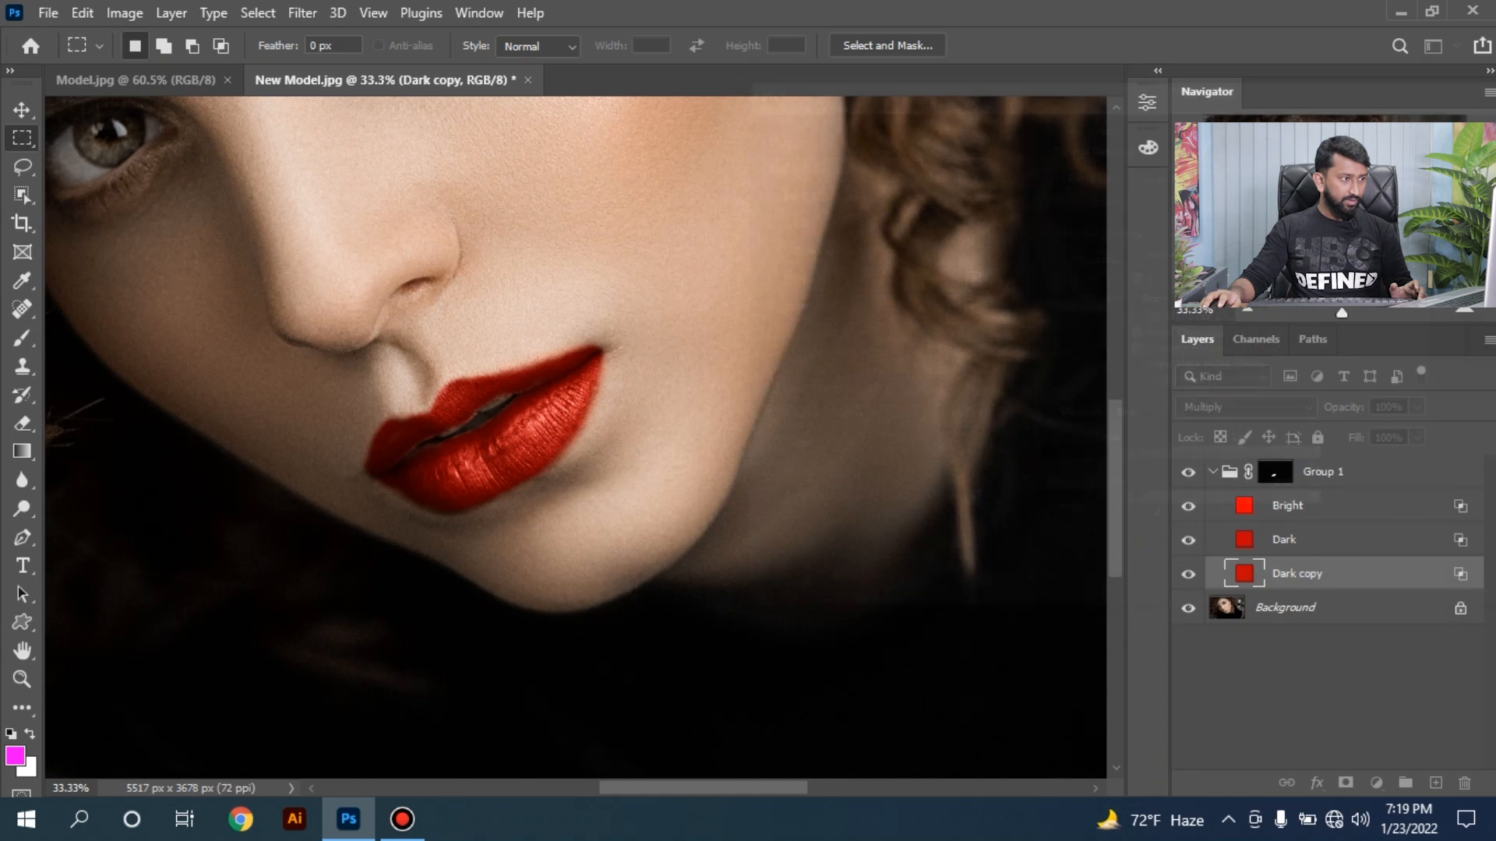
Compare the lips with the Dark copy layer hidden and shown.
{"action": "left_click", "coordinate": [1188, 574]}
{"action": "left_click", "coordinate": [1188, 574]}
{"action": "left_click", "coordinate": [1188, 577]}
{"action": "left_click", "coordinate": [1188, 577]}
Lower the Dark copy layer's opacity to 58%.
{"action": "left_click", "coordinate": [1309, 572]}
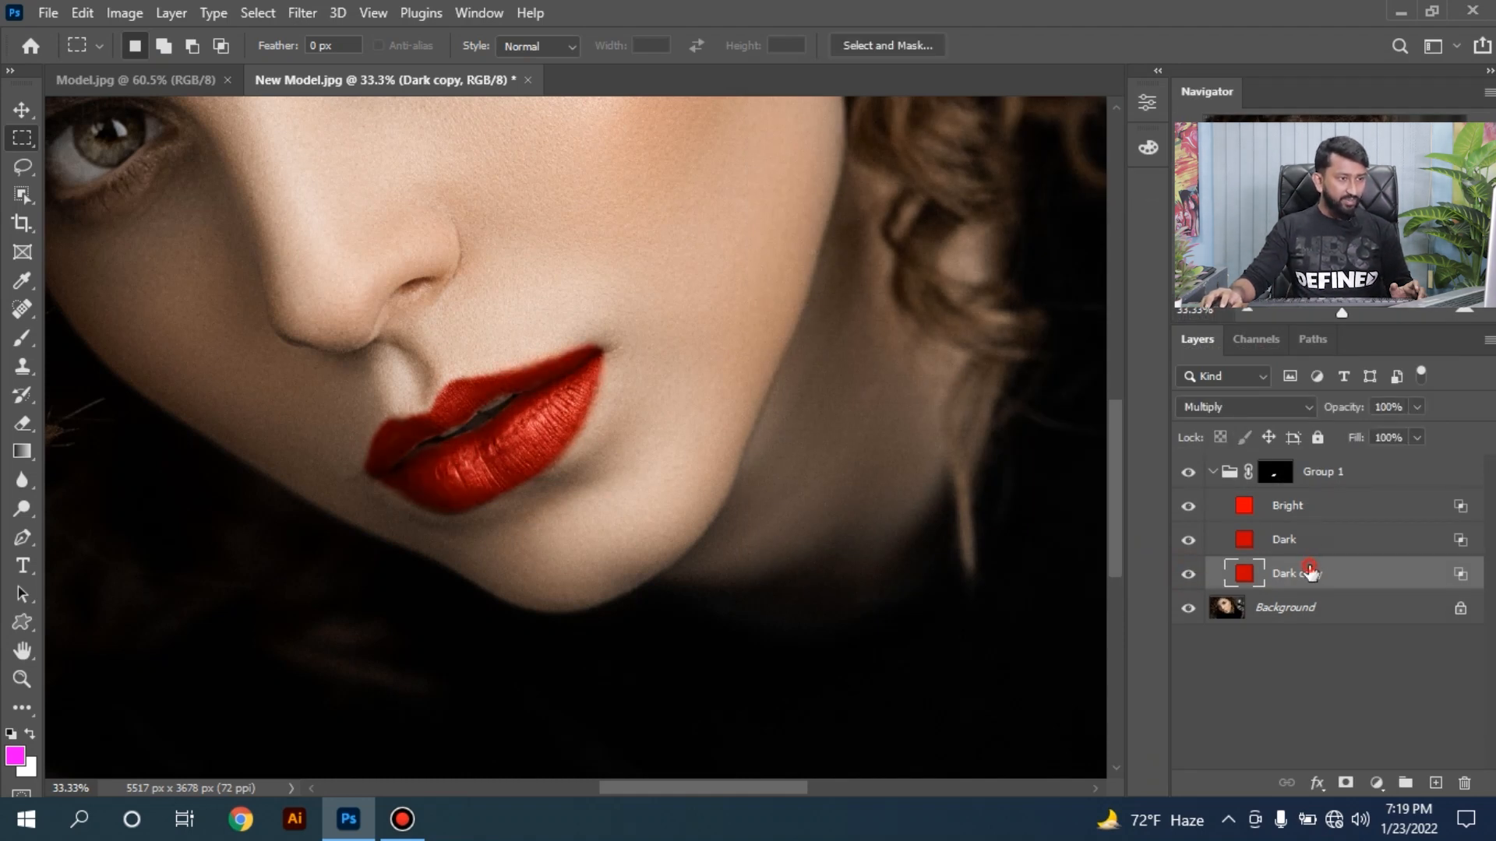
{"action": "left_click", "coordinate": [1417, 407]}
{"action": "left_click_drag", "start_coordinate": [1419, 432], "coordinate": [1375, 433]}
{"action": "left_click", "coordinate": [537, 403]}
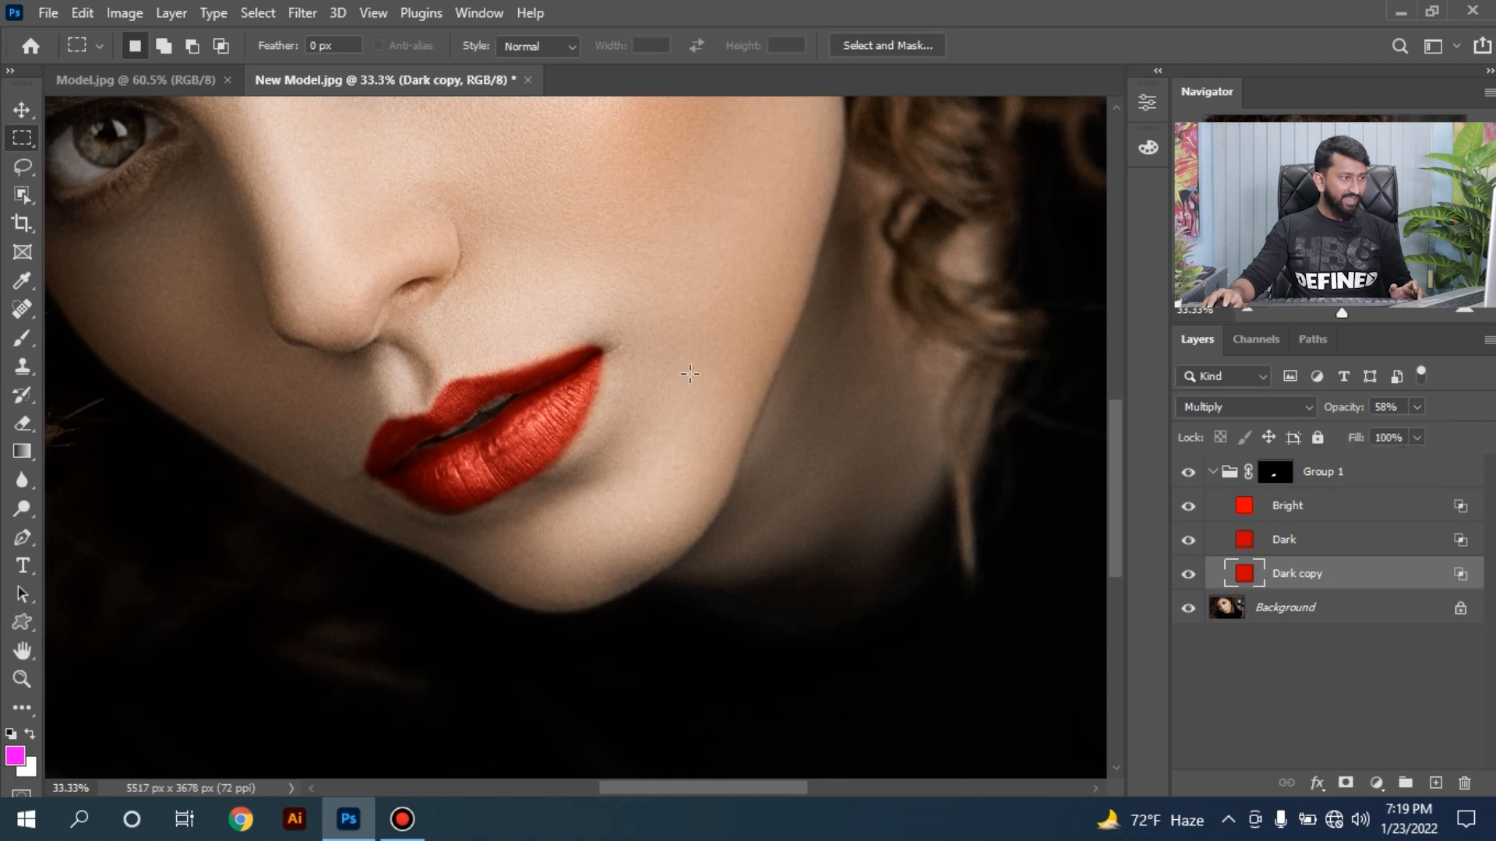
Collapse Group 1 and rename it Red.
{"action": "left_click", "coordinate": [1213, 474]}
{"action": "double_click", "coordinate": [1324, 472]}
{"action": "type", "text": "Red"}
{"action": "key", "text": "Return"}
{"action": "key", "text": "ctrl+minus"}
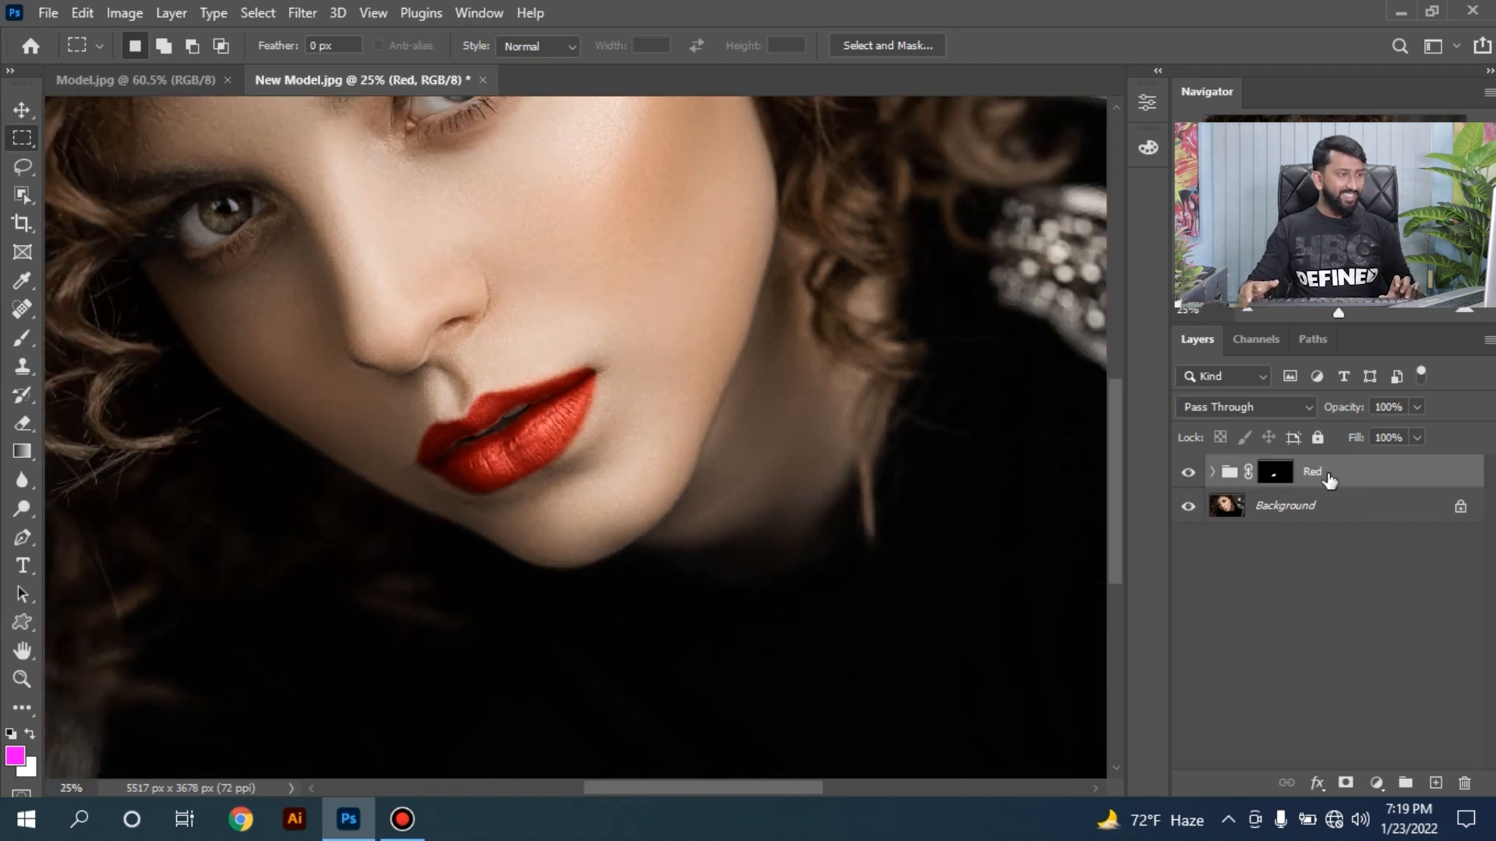
{"action": "key", "text": "ctrl+minus"}
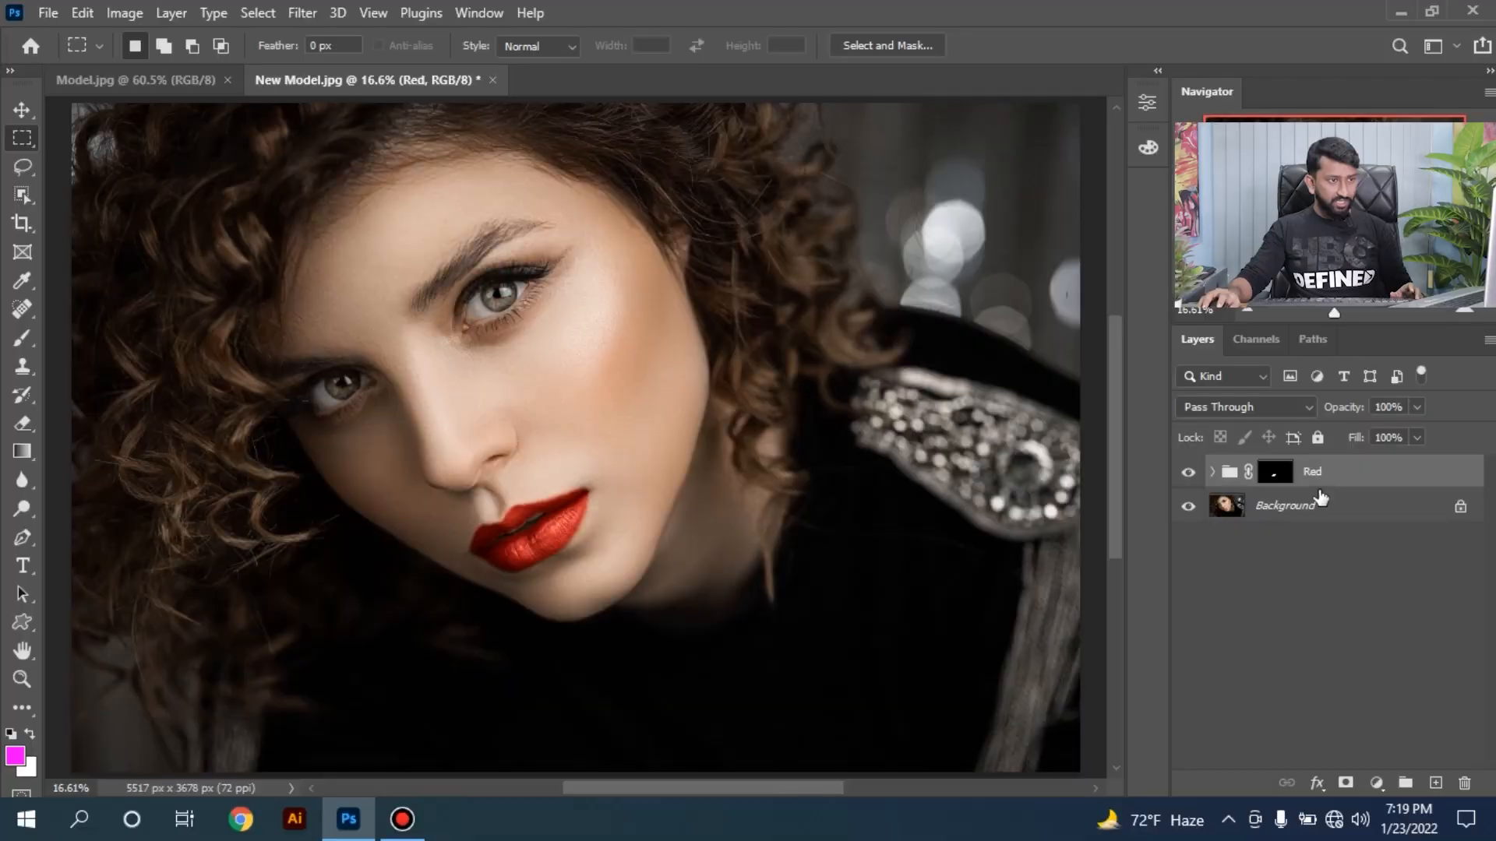
Hide the Red group and duplicate it as a visible group named Pink.
{"action": "left_click", "coordinate": [1187, 472]}
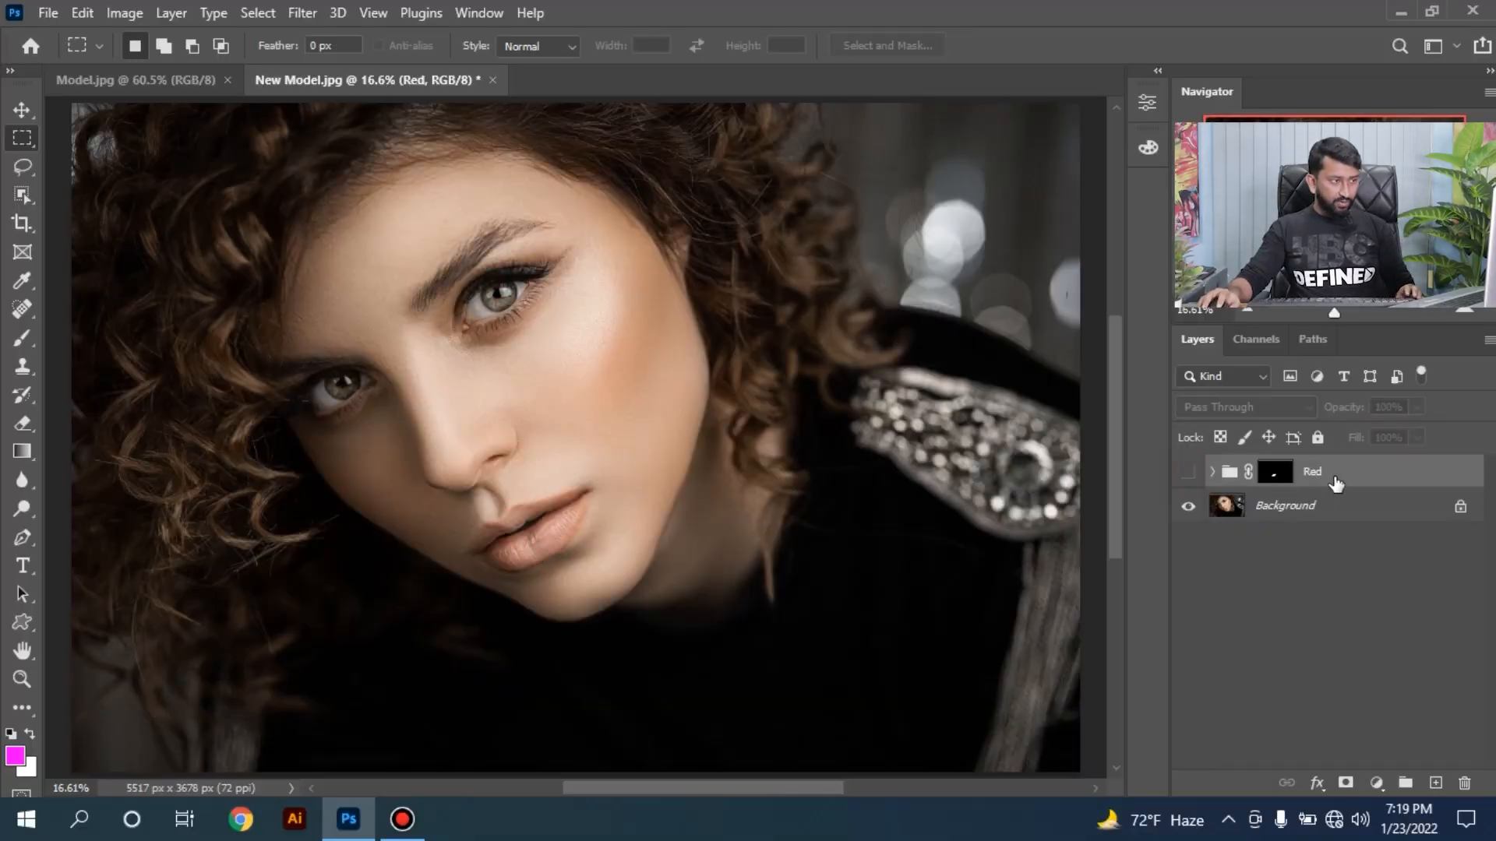
{"action": "key", "text": "ctrl+j"}
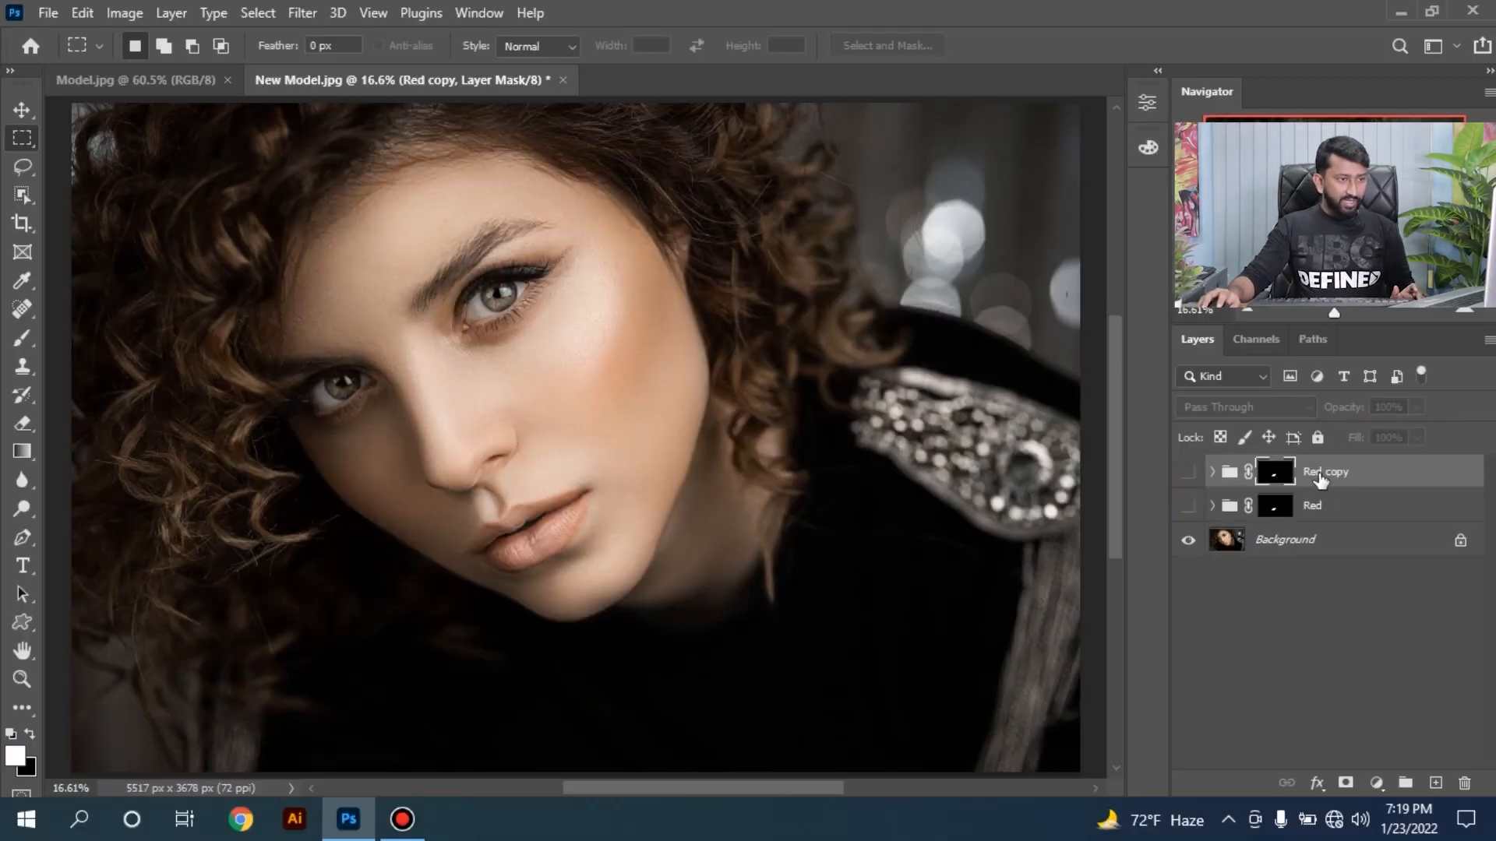
{"action": "double_click", "coordinate": [1322, 472]}
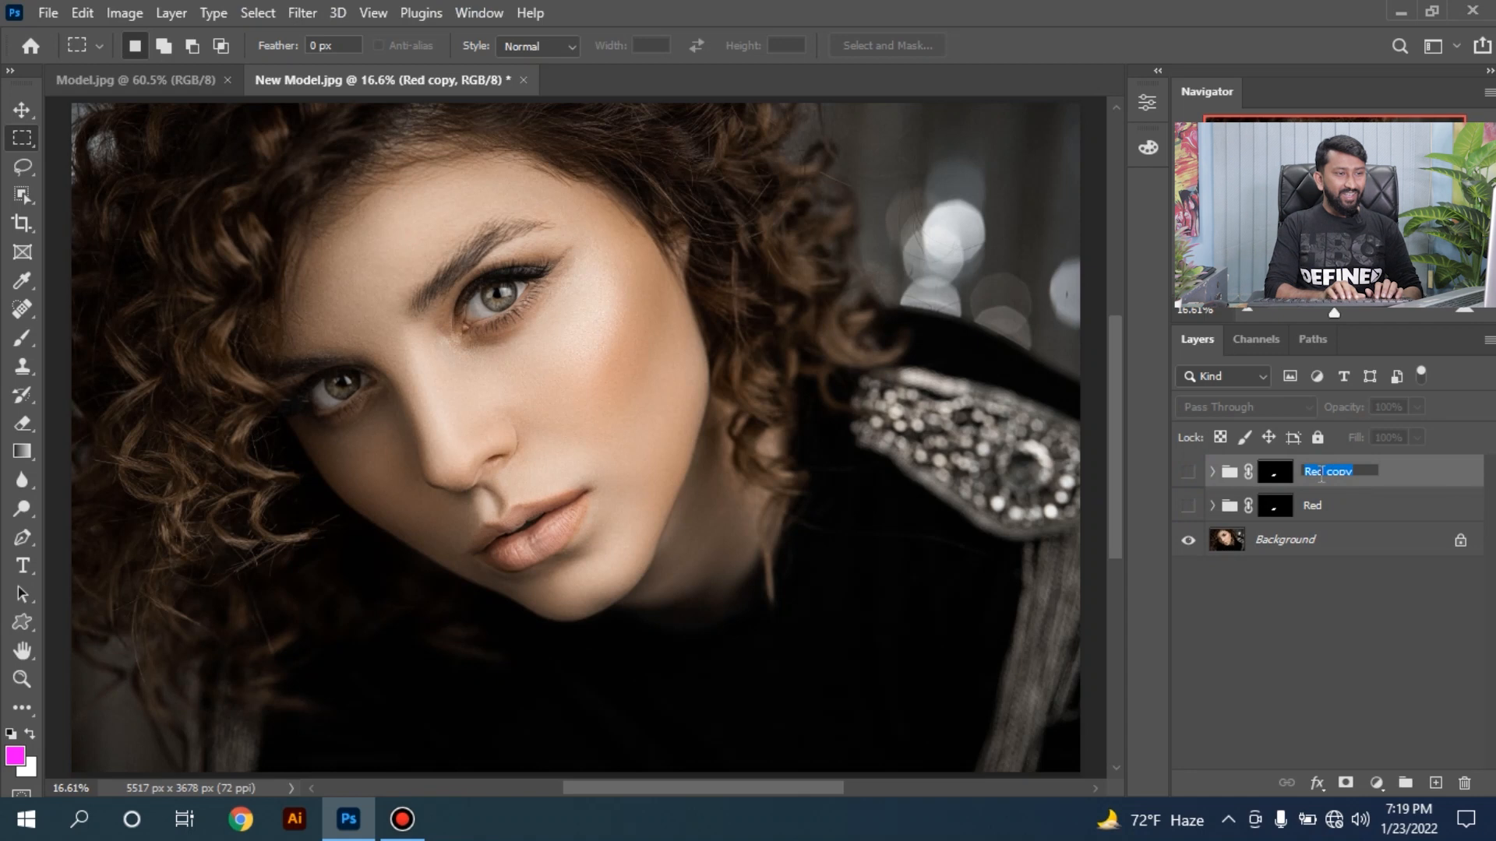
{"action": "type", "text": "P"}
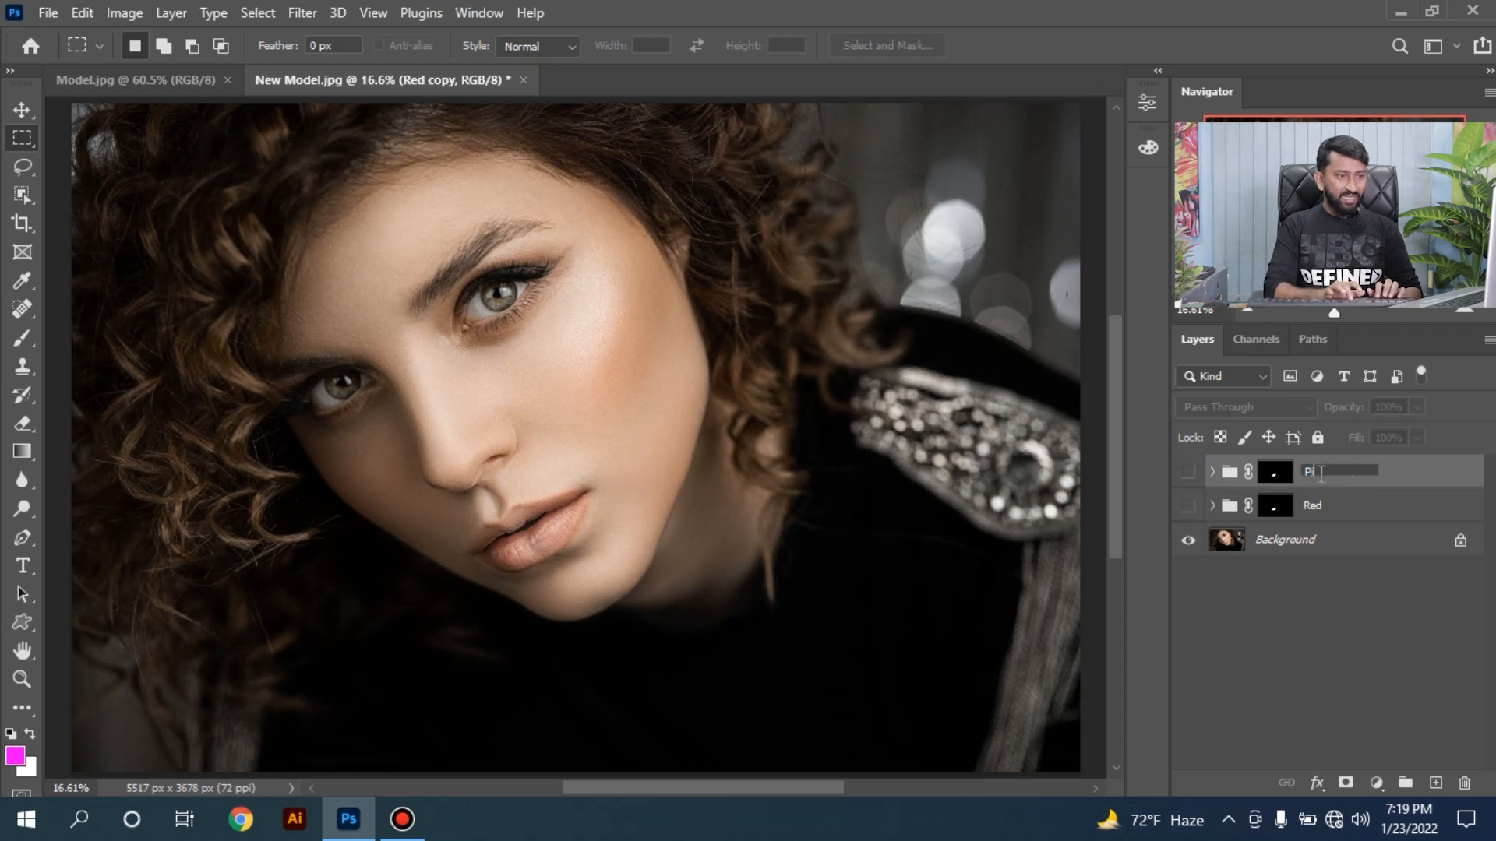
{"action": "type", "text": "in"}
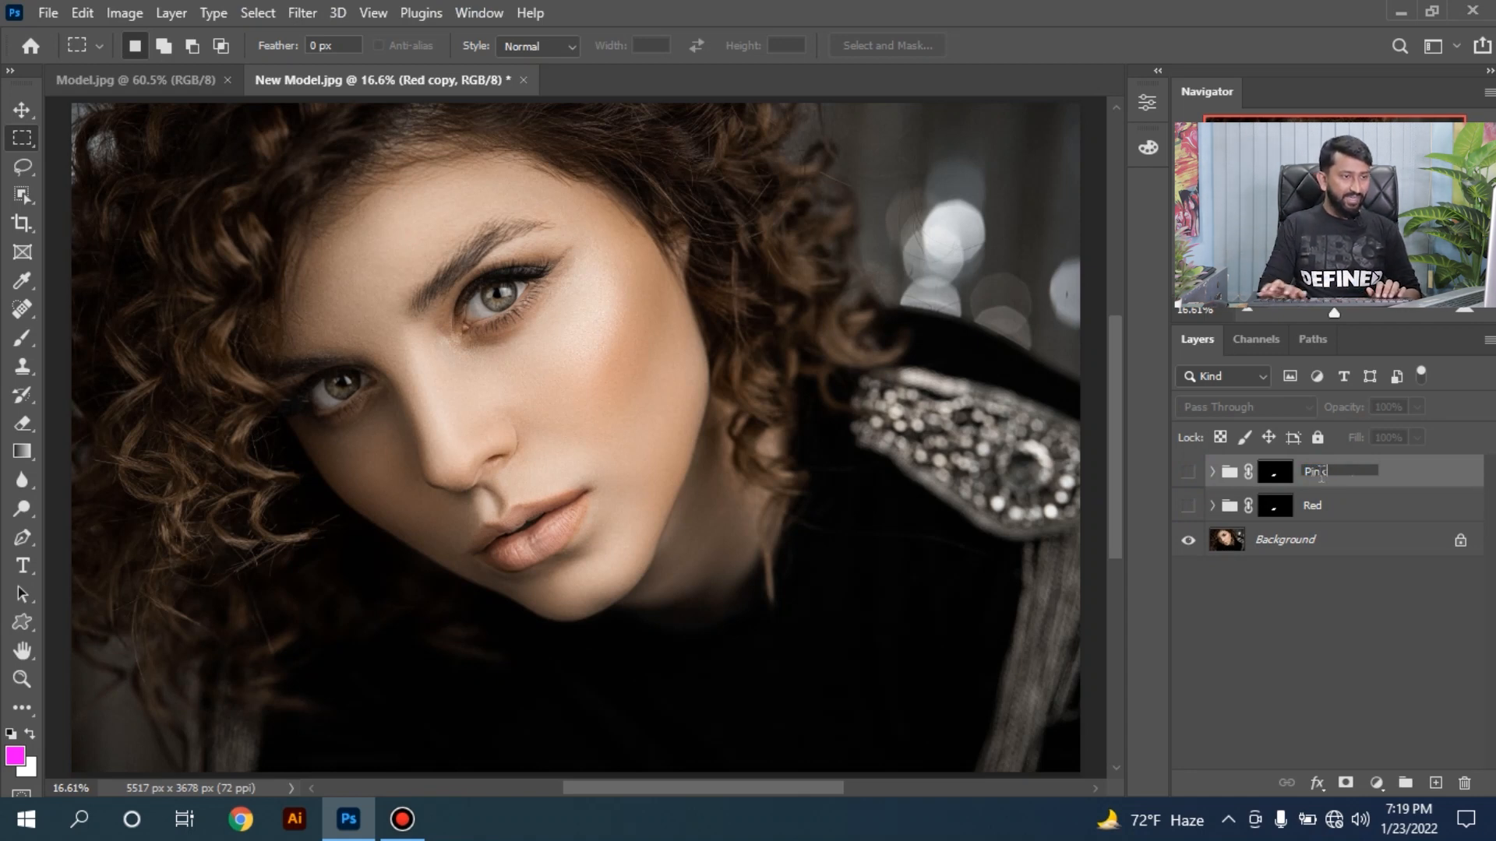
{"action": "type", "text": "k"}
{"action": "key", "text": "Return"}
{"action": "left_click", "coordinate": [1188, 472]}
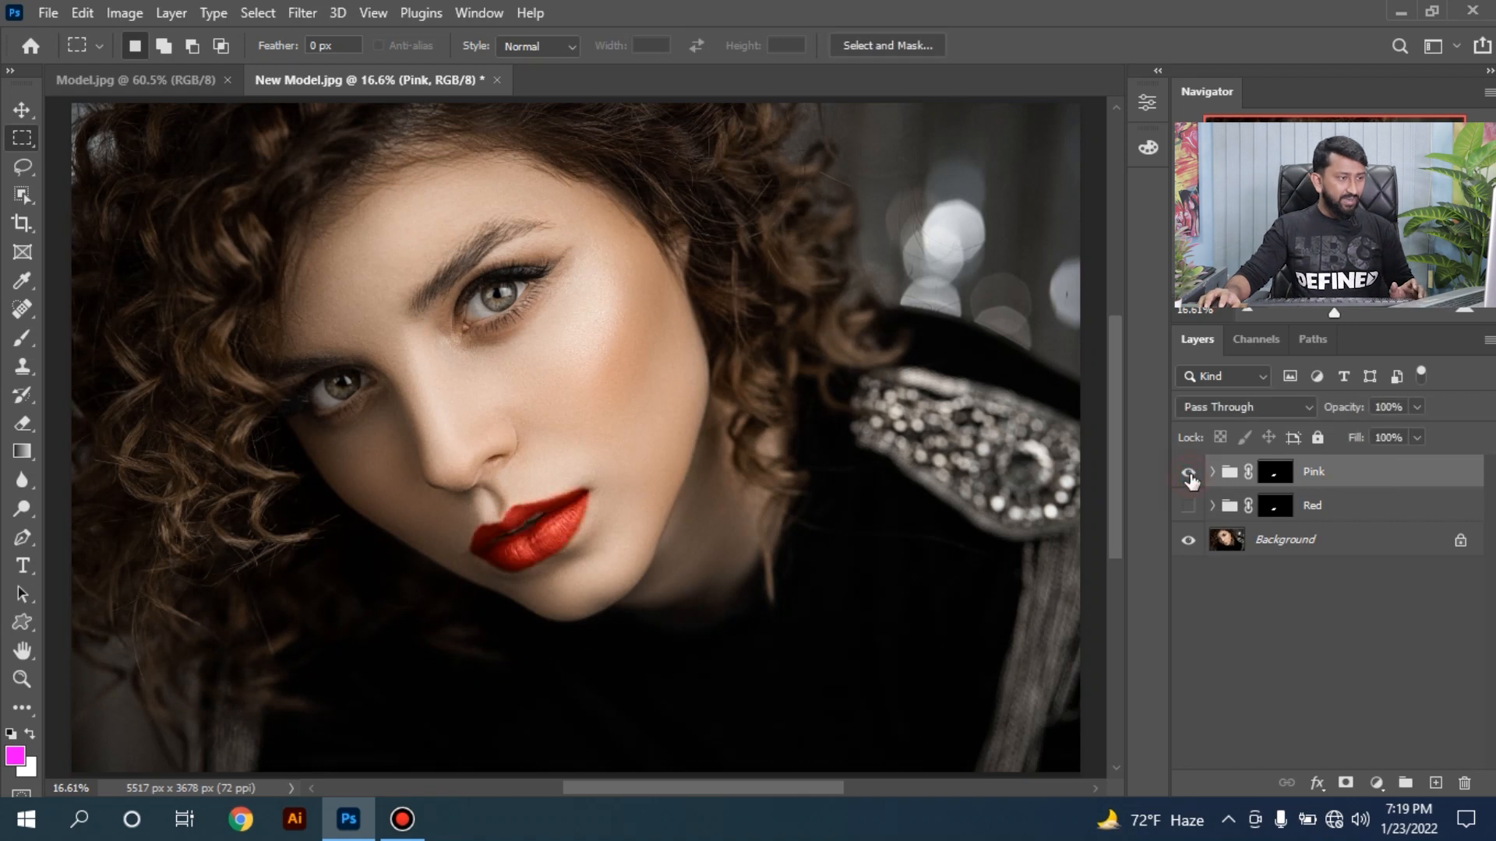
Change the fill color of the Pink group's Dark copy layer to pink ca4097.
{"action": "left_click", "coordinate": [1212, 472]}
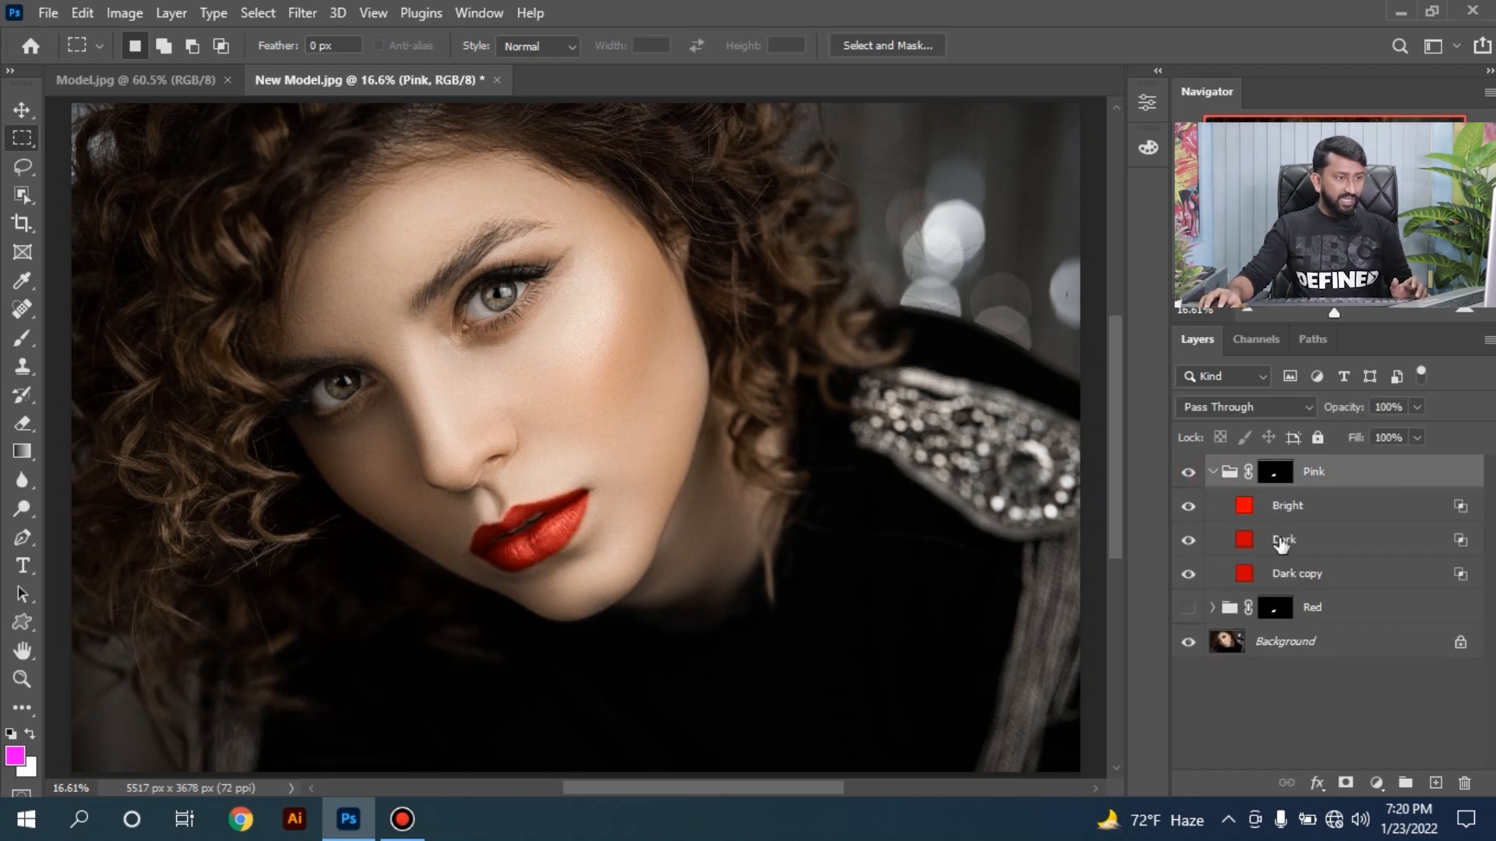
{"action": "double_click", "coordinate": [1244, 574]}
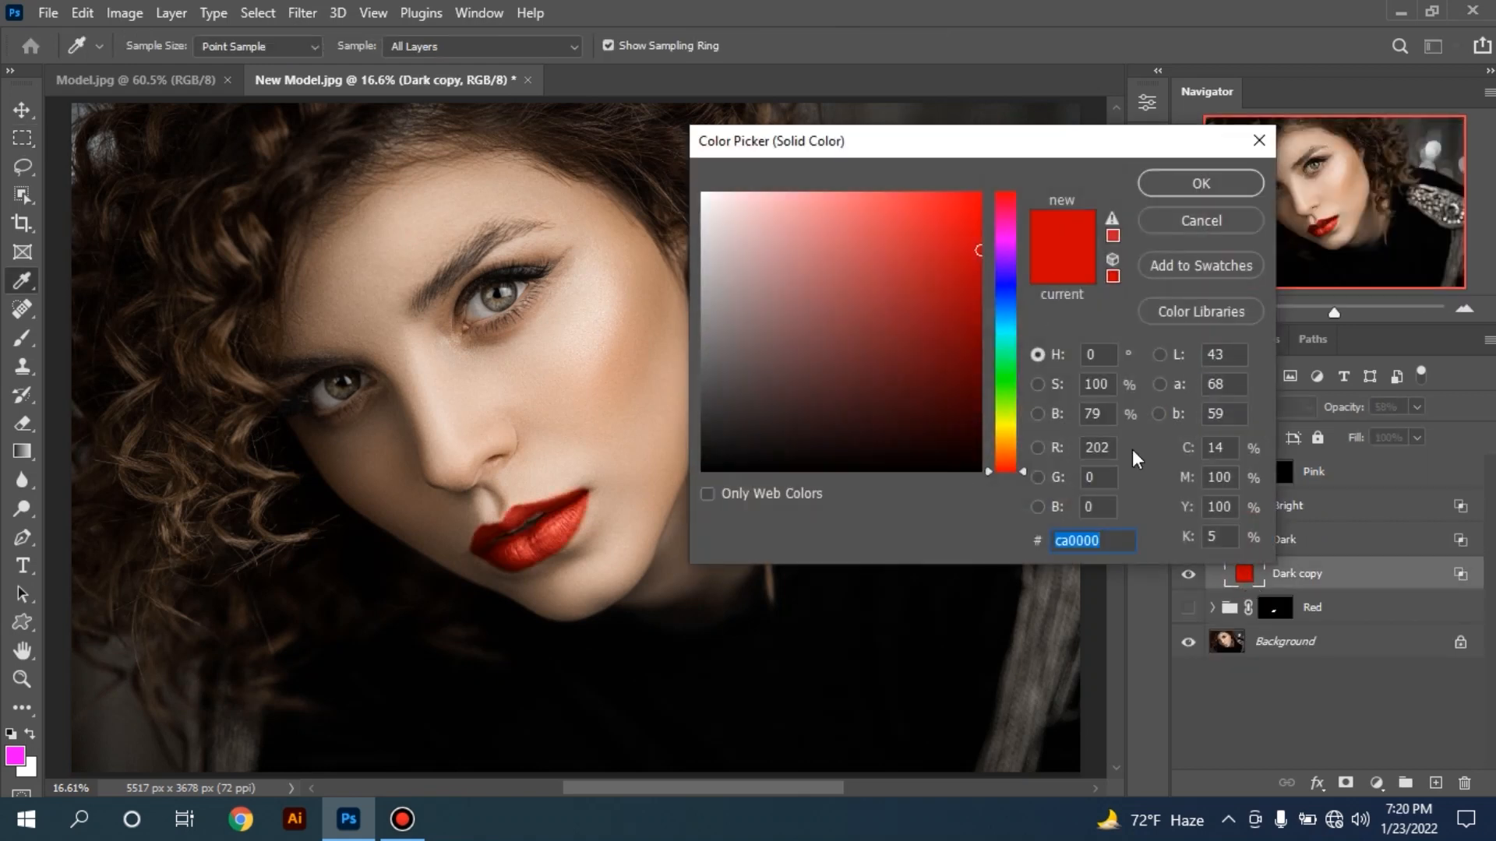
{"action": "left_click_drag", "start_coordinate": [996, 246], "coordinate": [1013, 240]}
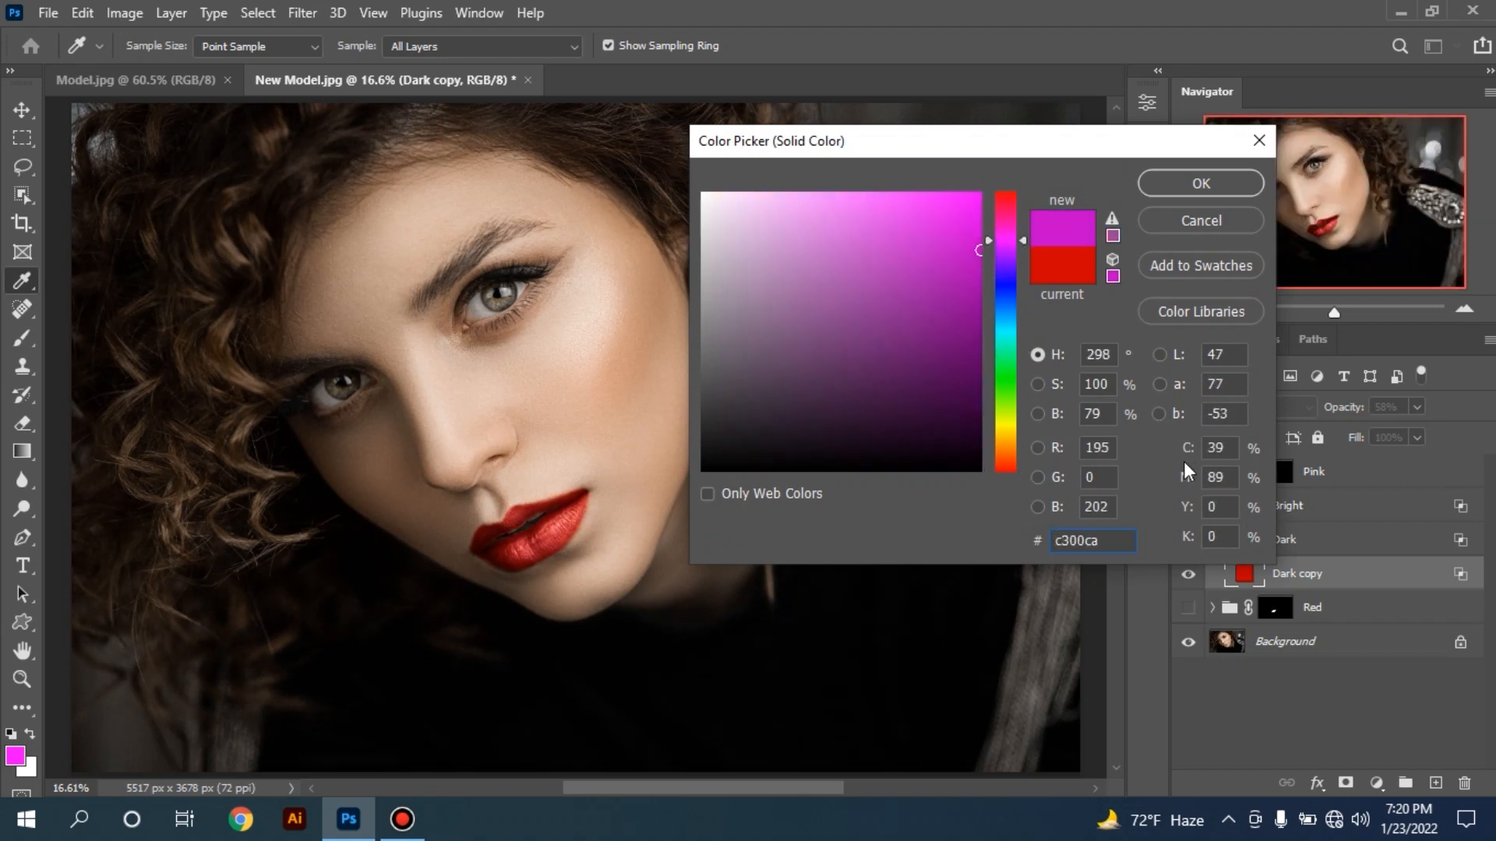
{"action": "left_click_drag", "start_coordinate": [1186, 450], "coordinate": [1057, 466]}
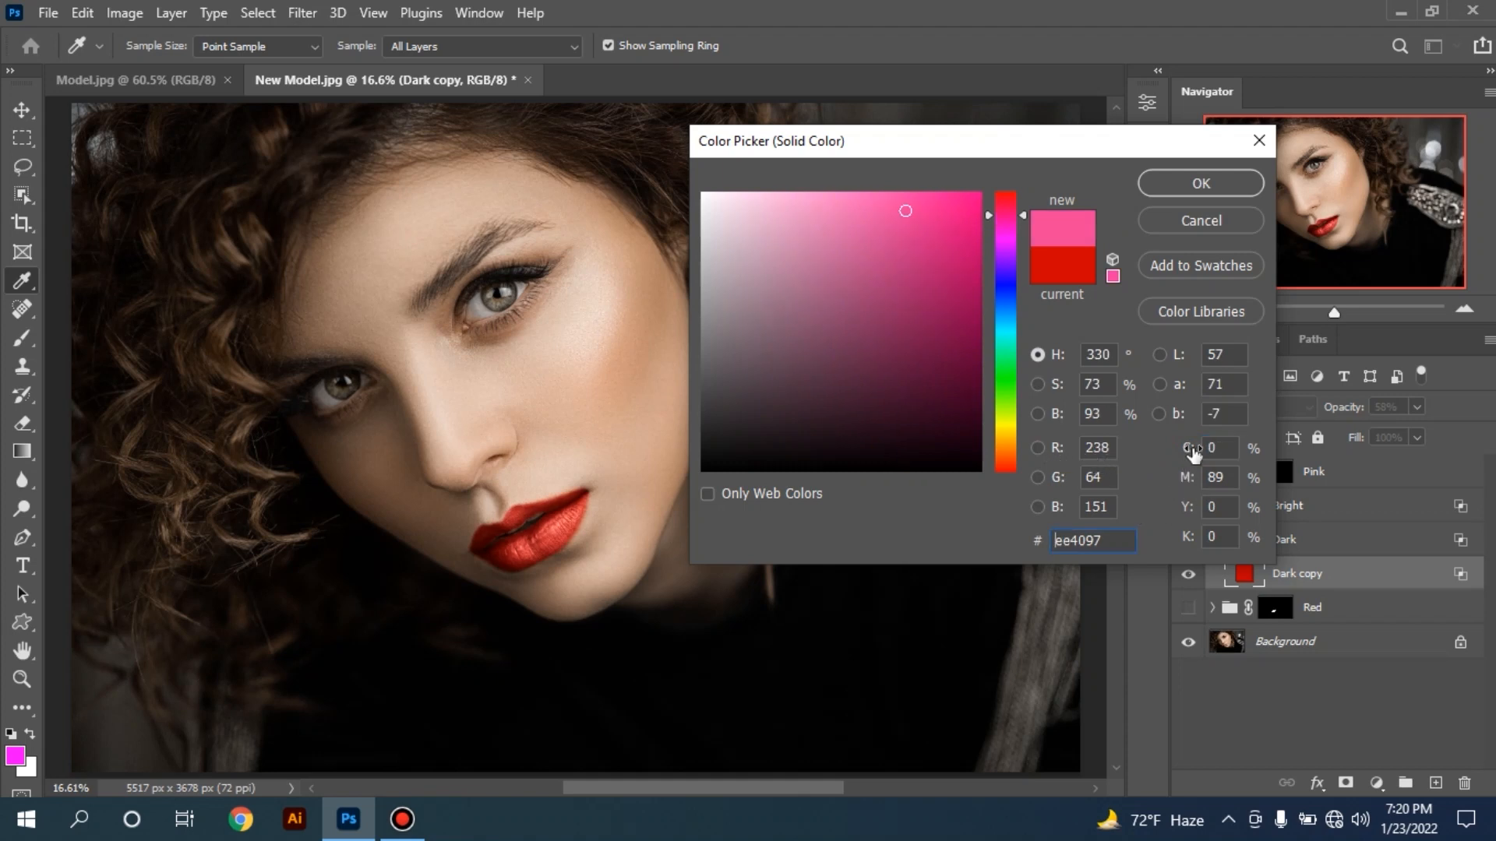
{"action": "left_click_drag", "start_coordinate": [1186, 450], "coordinate": [1212, 451]}
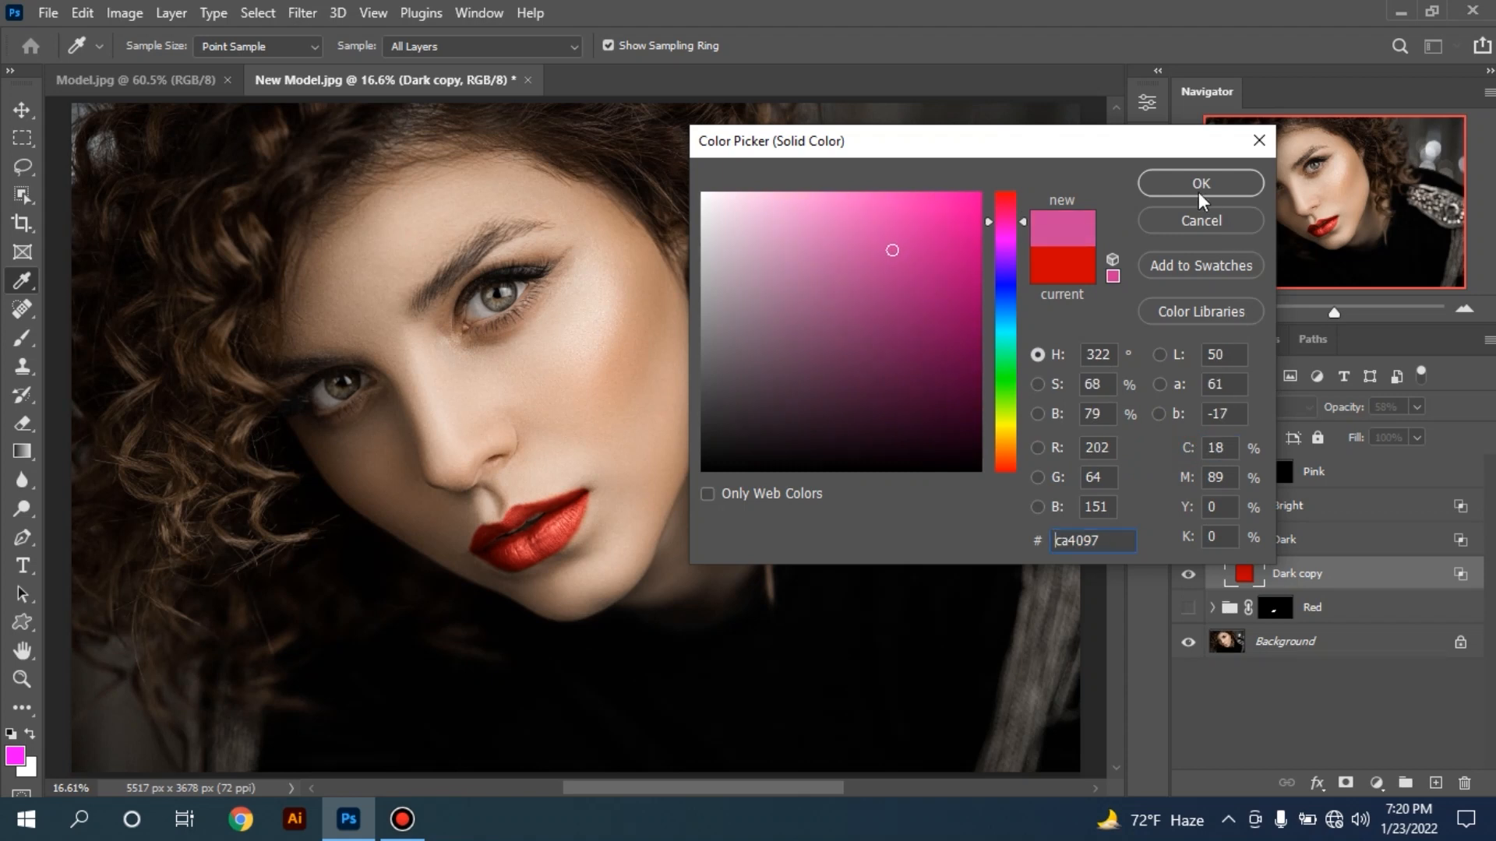
{"action": "left_click", "coordinate": [1200, 184]}
{"action": "key", "text": "m"}
Change the fill color of the Pink group's Dark layer to ed3a95, with cyan at 0%.
{"action": "left_click", "coordinate": [574, 528], "text": "ctrl+space"}
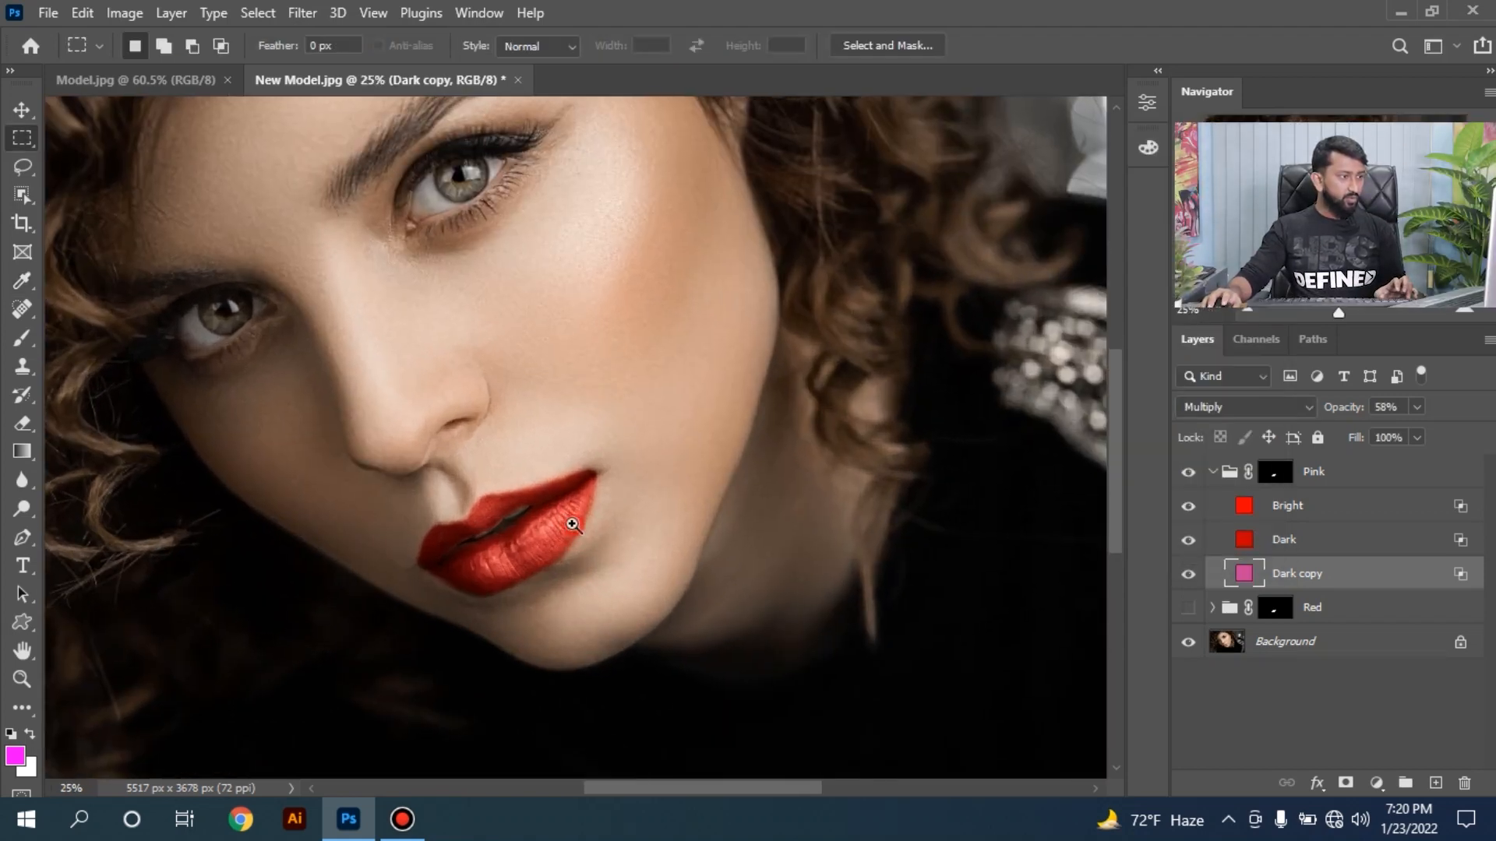
{"action": "left_click", "coordinate": [572, 525], "text": "ctrl+space"}
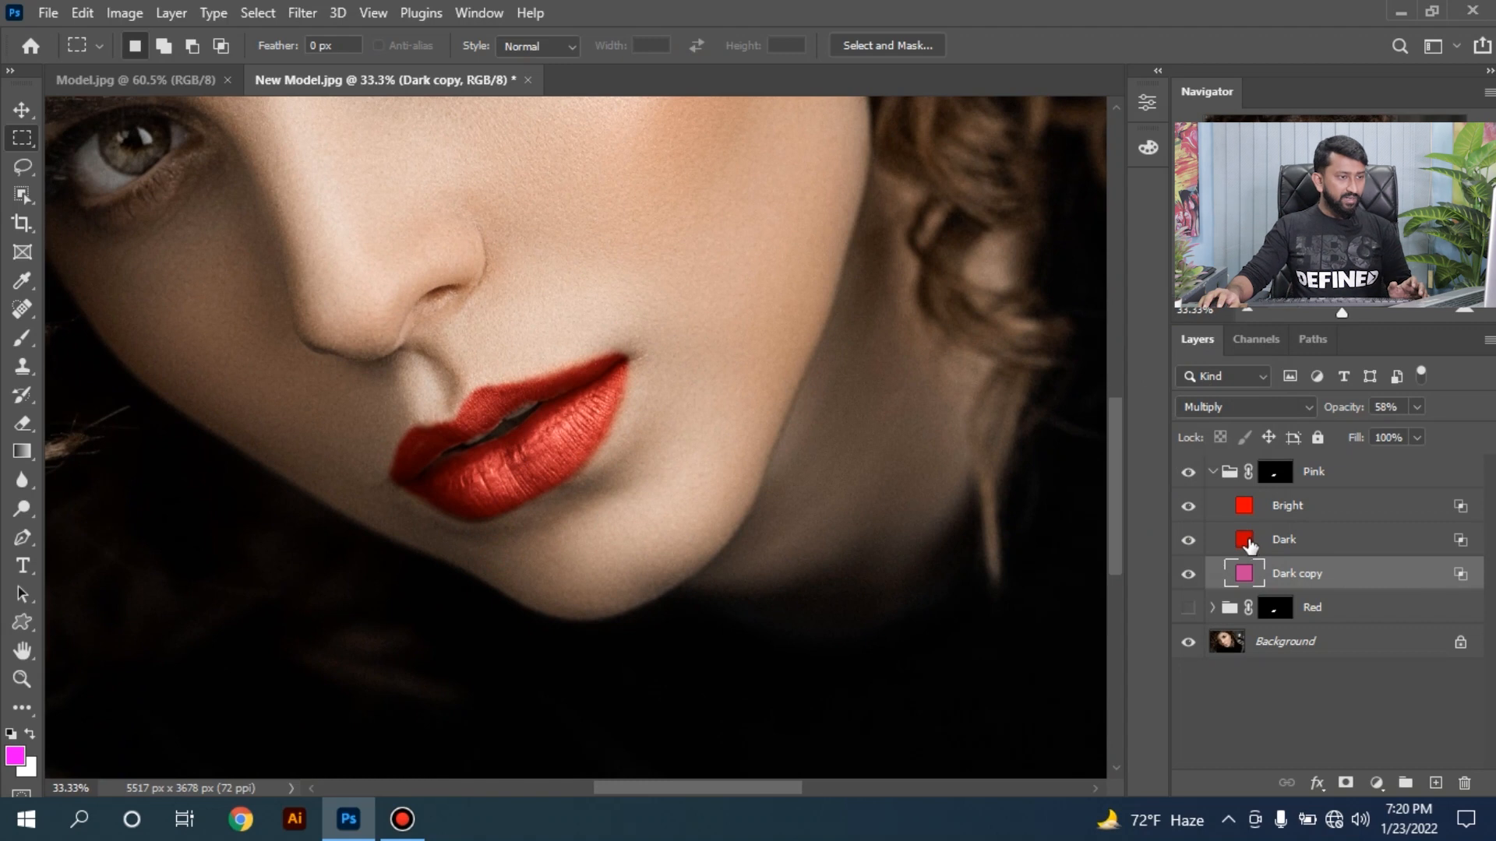
{"action": "double_click", "coordinate": [1245, 540]}
{"action": "left_click_drag", "start_coordinate": [1003, 250], "coordinate": [1010, 233]}
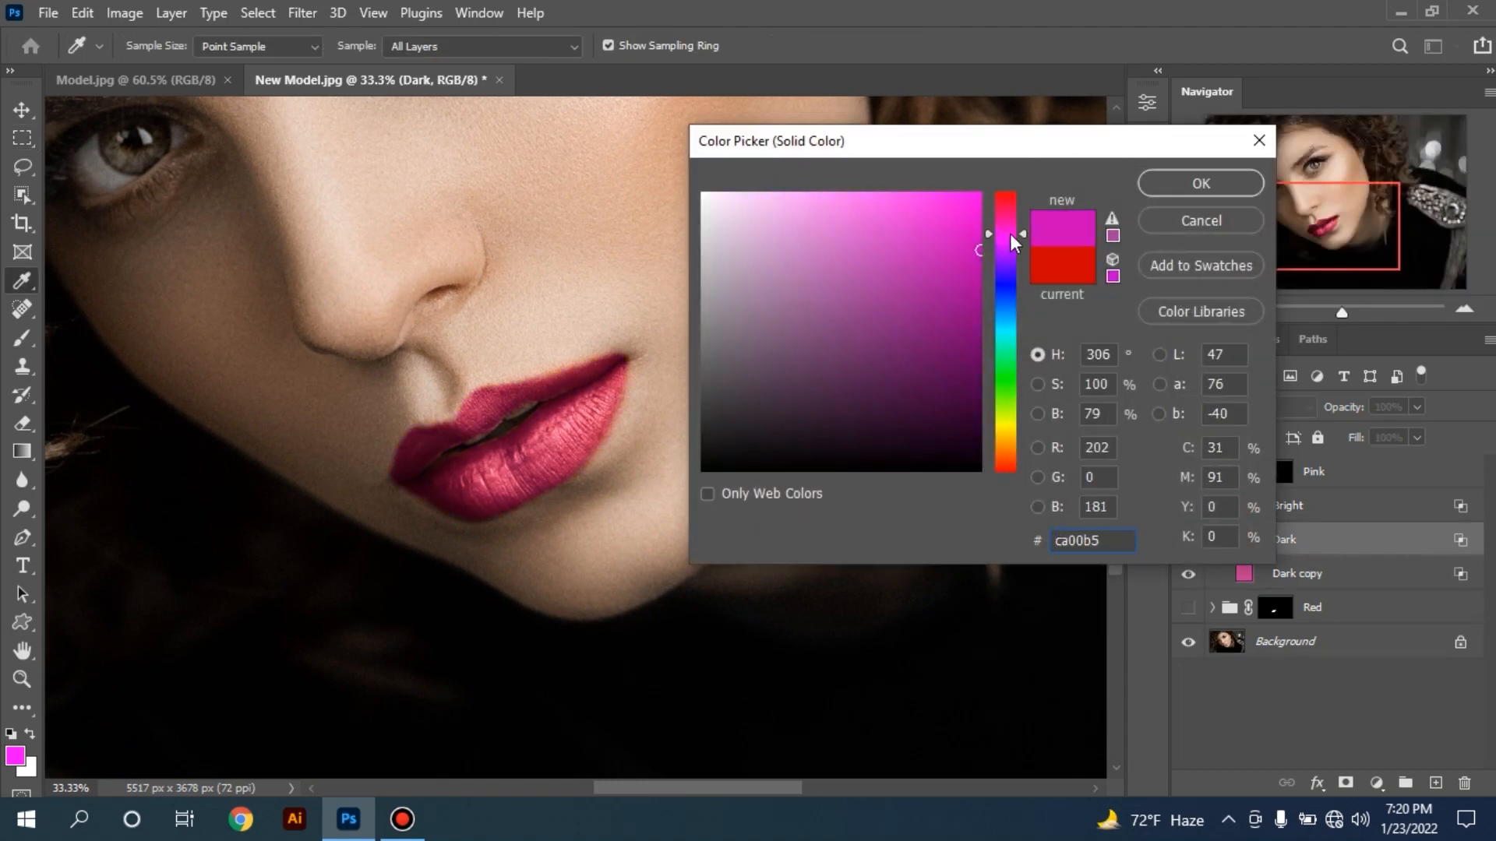
{"action": "left_click_drag", "start_coordinate": [1247, 449], "coordinate": [1184, 452]}
{"action": "type", "text": "0"}
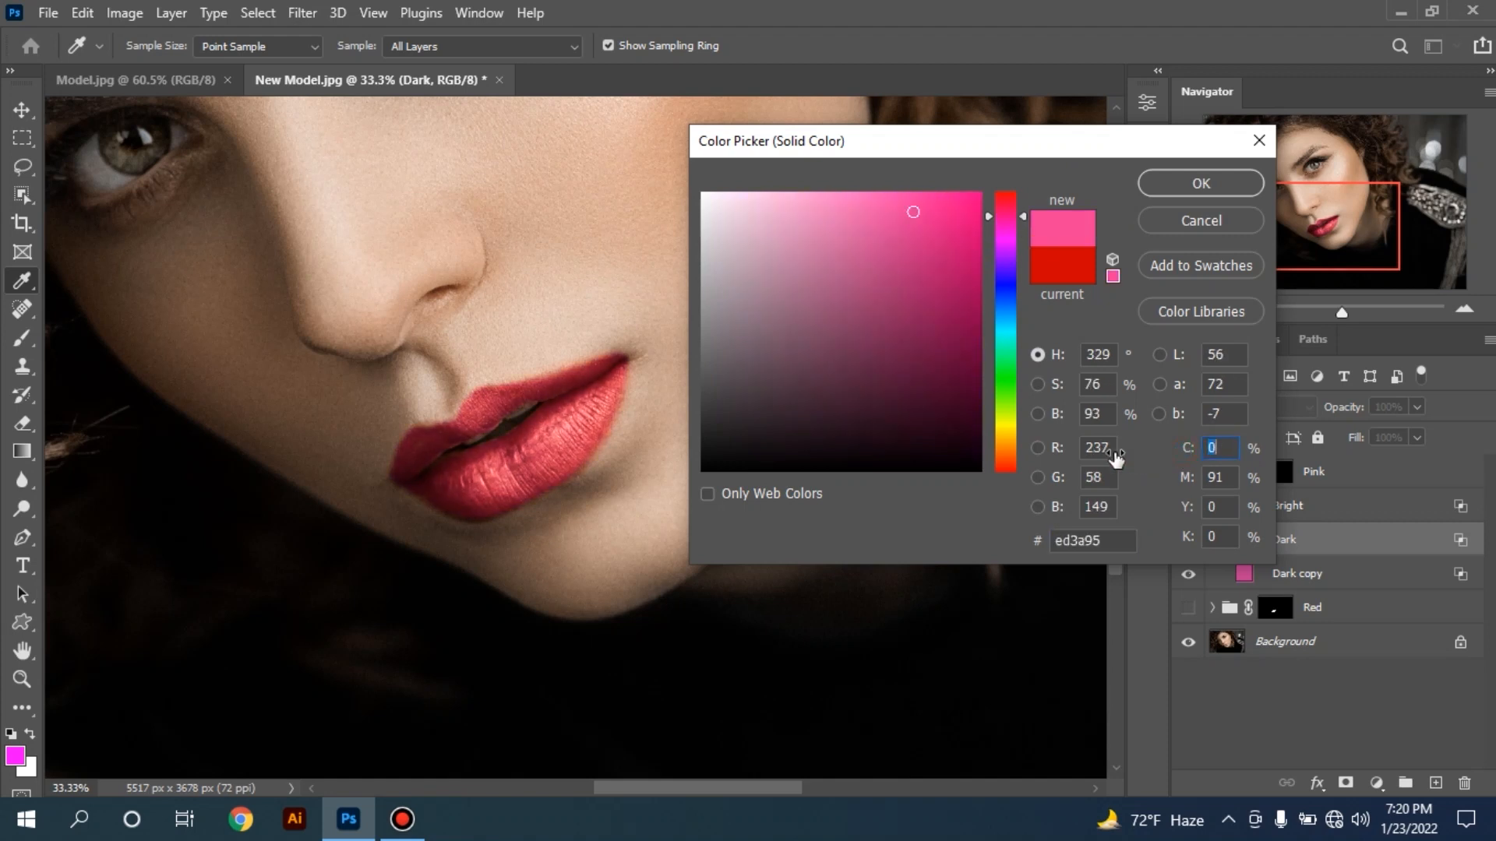
{"action": "left_click", "coordinate": [1192, 191]}
Change the fill color of the Pink group's Bright layer to light pink fa6ef5.
{"action": "double_click", "coordinate": [1245, 508]}
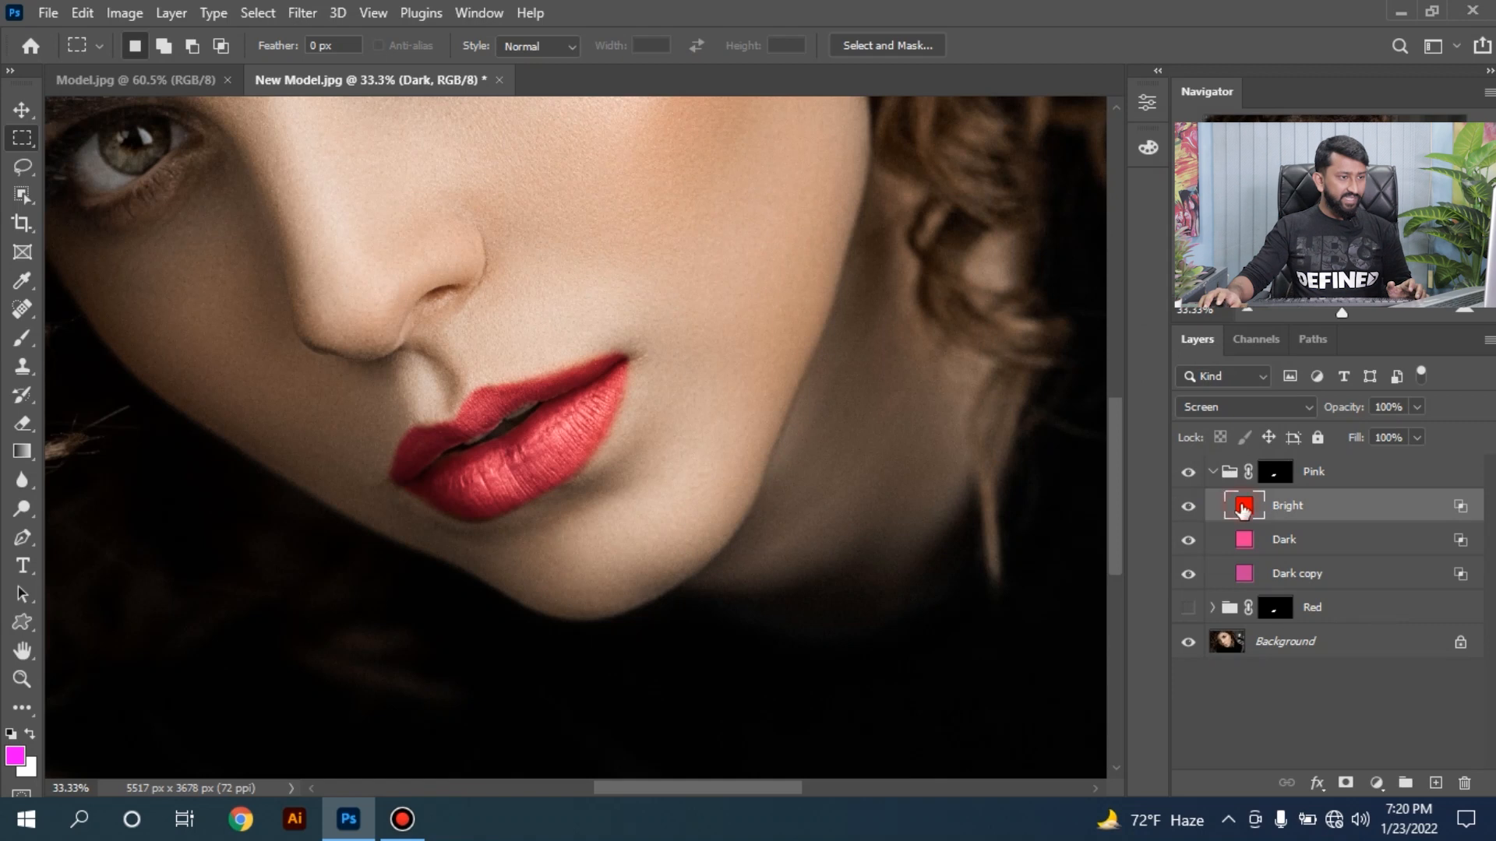
{"action": "left_click_drag", "start_coordinate": [960, 153], "coordinate": [1019, 104]}
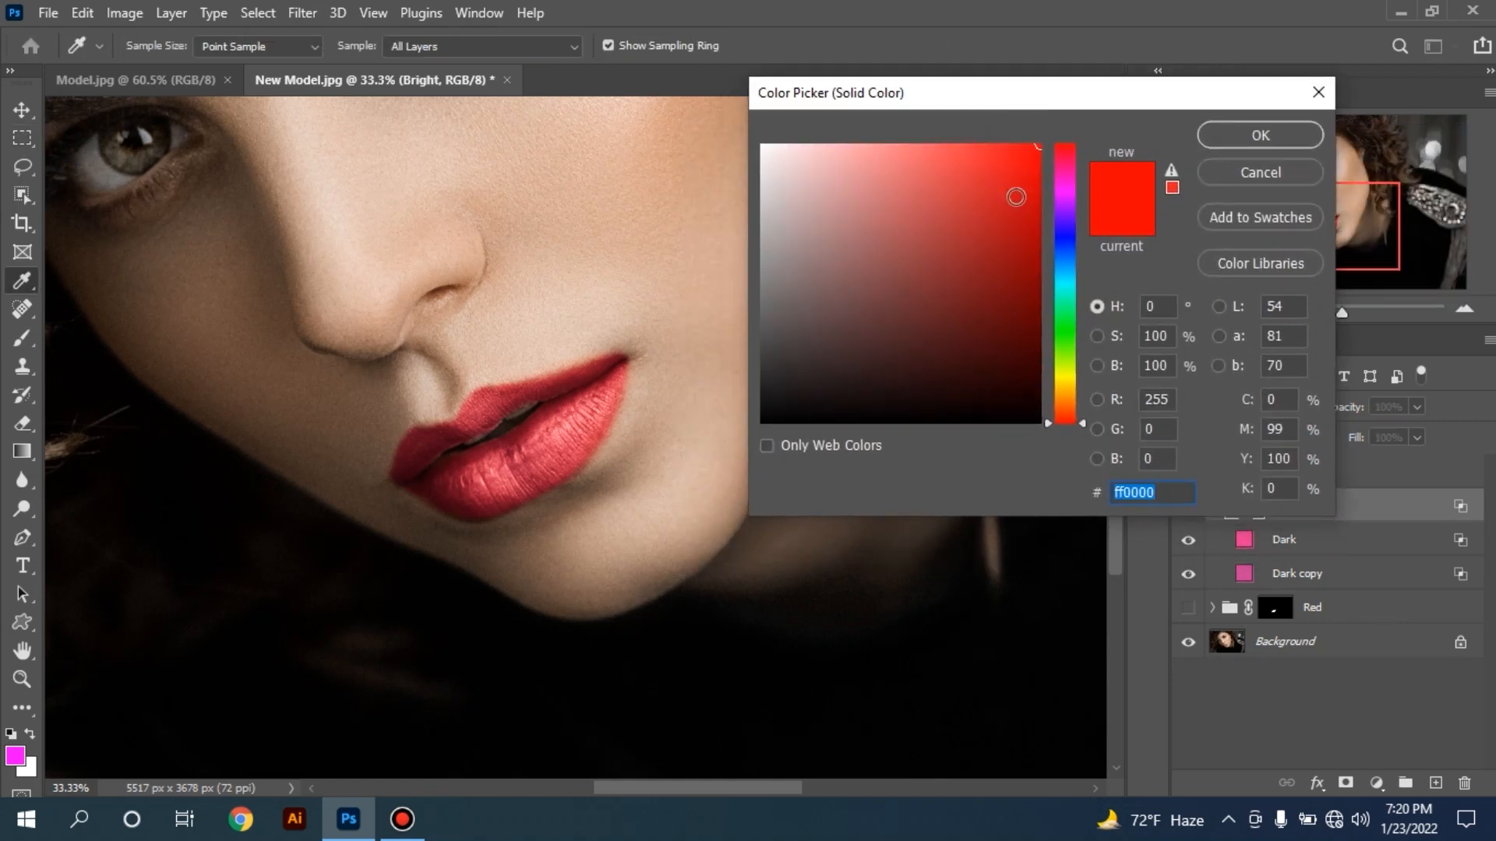
{"action": "left_click", "coordinate": [1069, 189]}
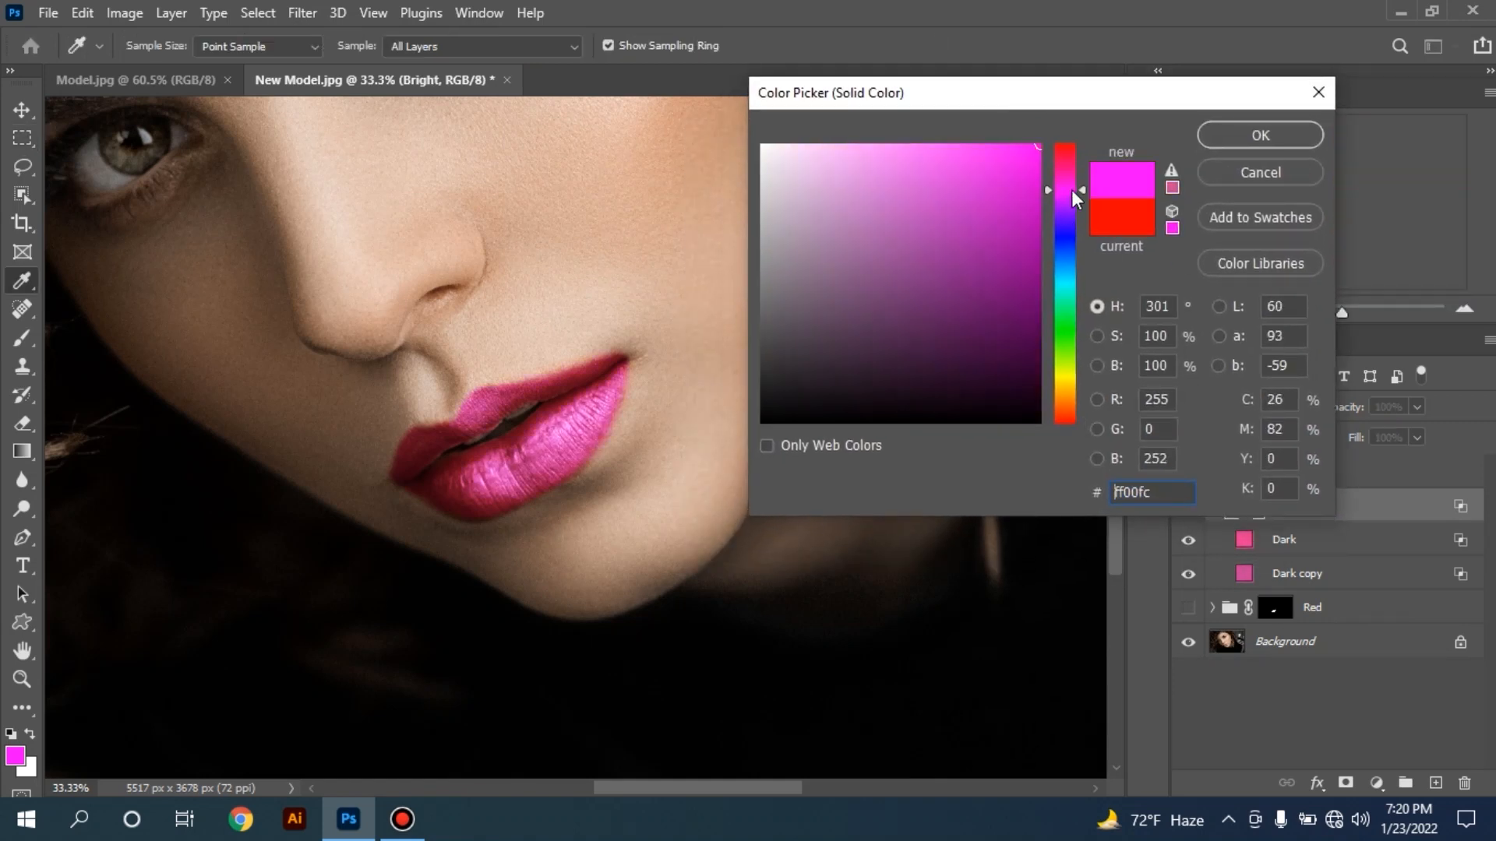
{"action": "left_click_drag", "start_coordinate": [1002, 155], "coordinate": [919, 150]}
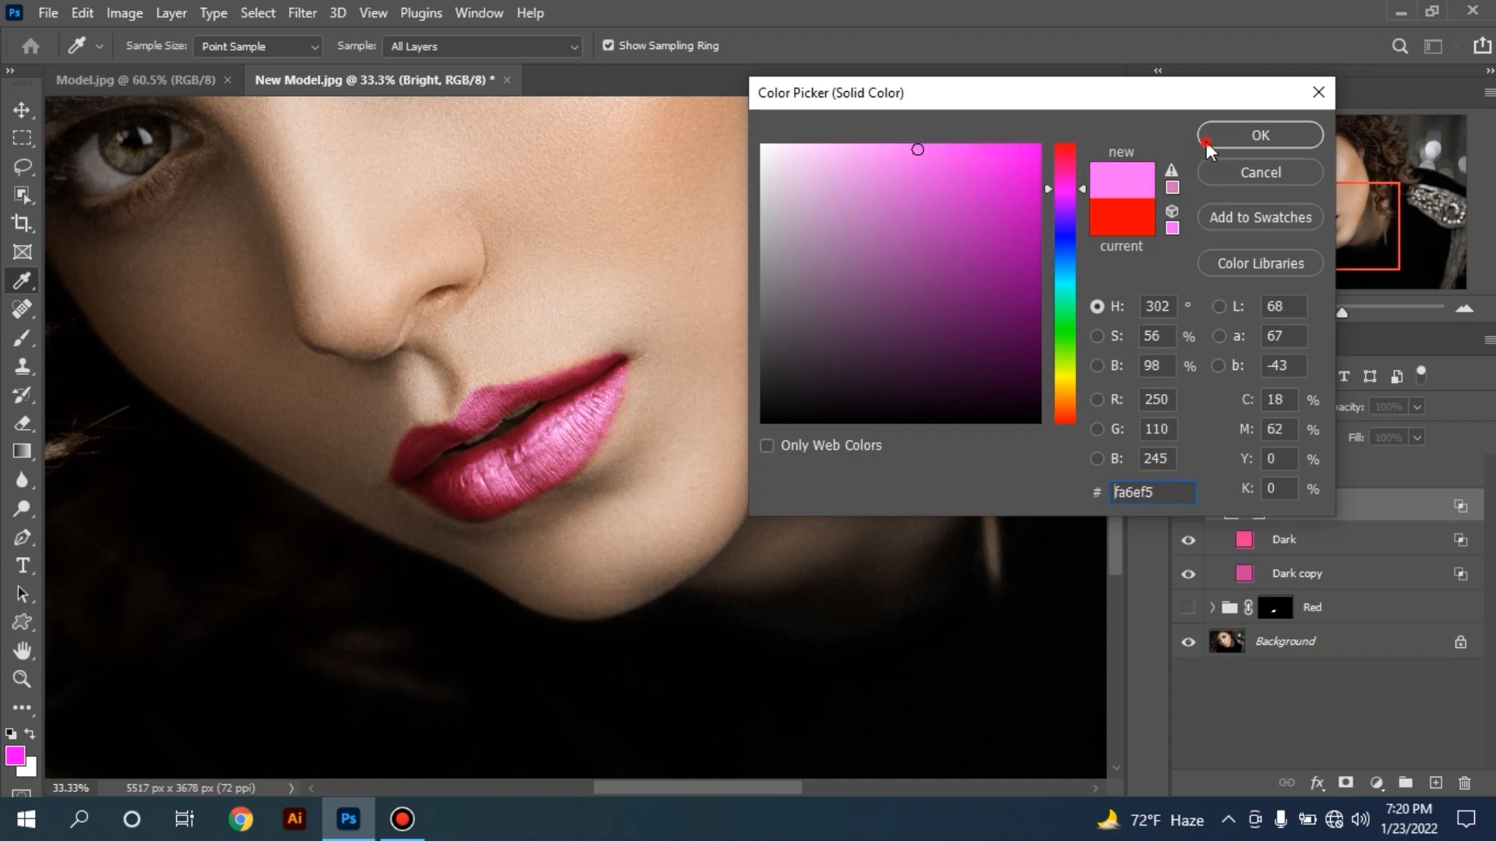
{"action": "left_click", "coordinate": [1260, 134]}
Collapse the Pink group and review the recolored lips on the whole portrait.
{"action": "key", "text": "ctrl+minus"}
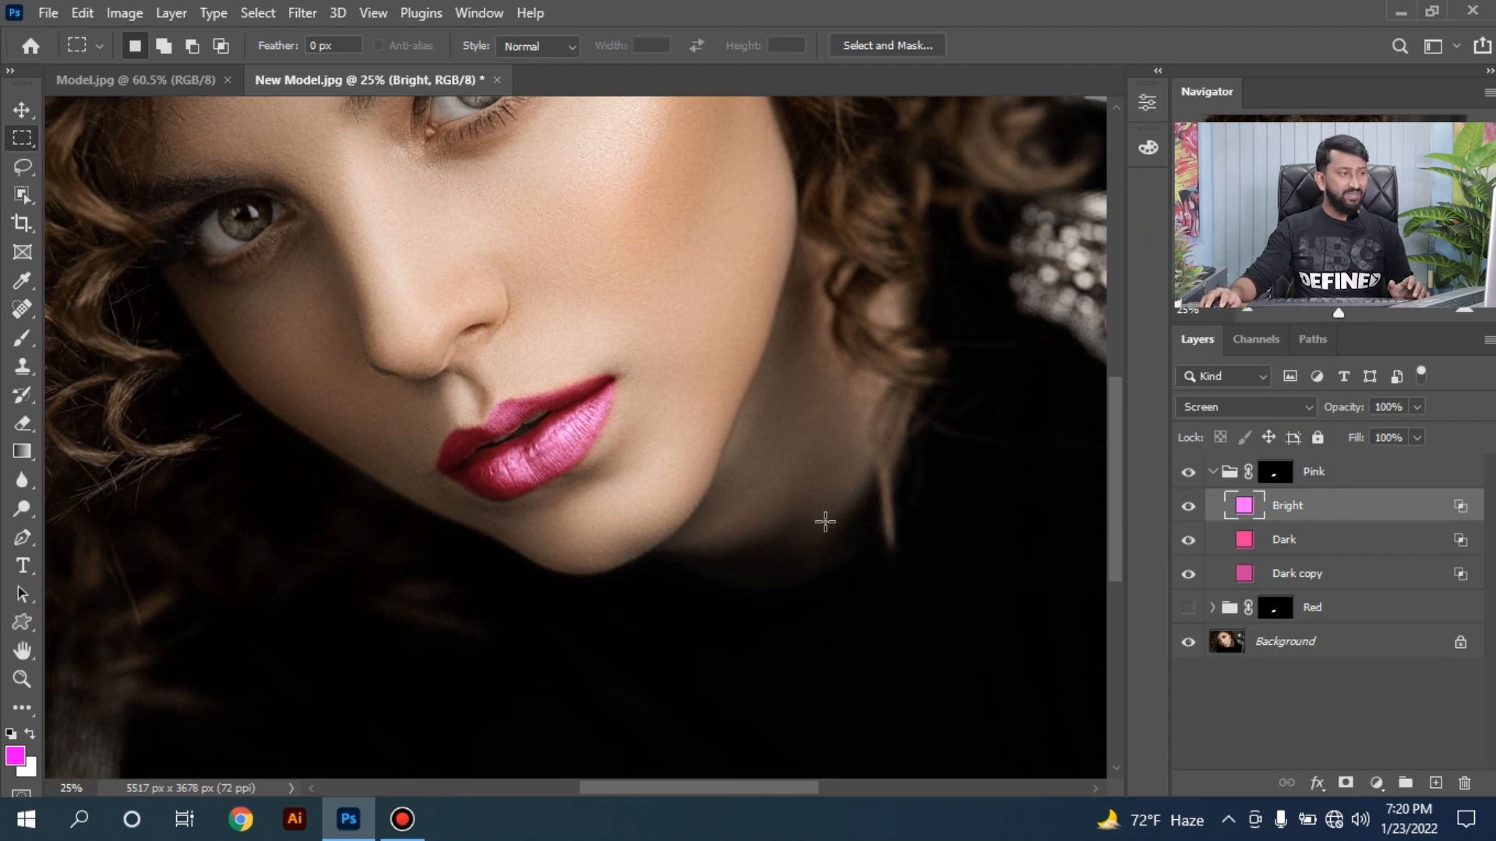
{"action": "left_click", "coordinate": [1213, 472]}
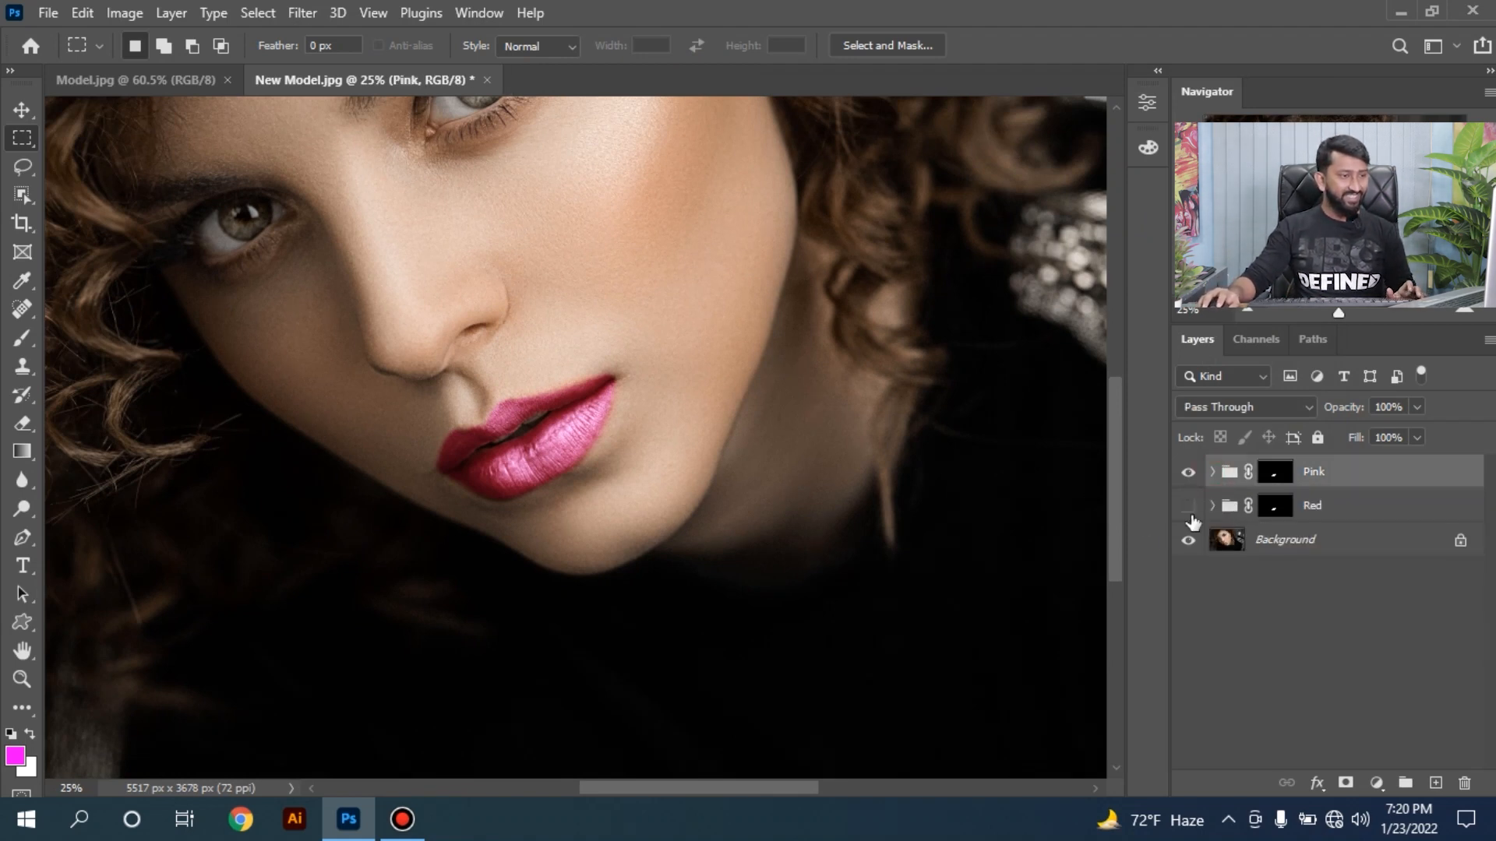
{"action": "key", "text": "ctrl+minus"}
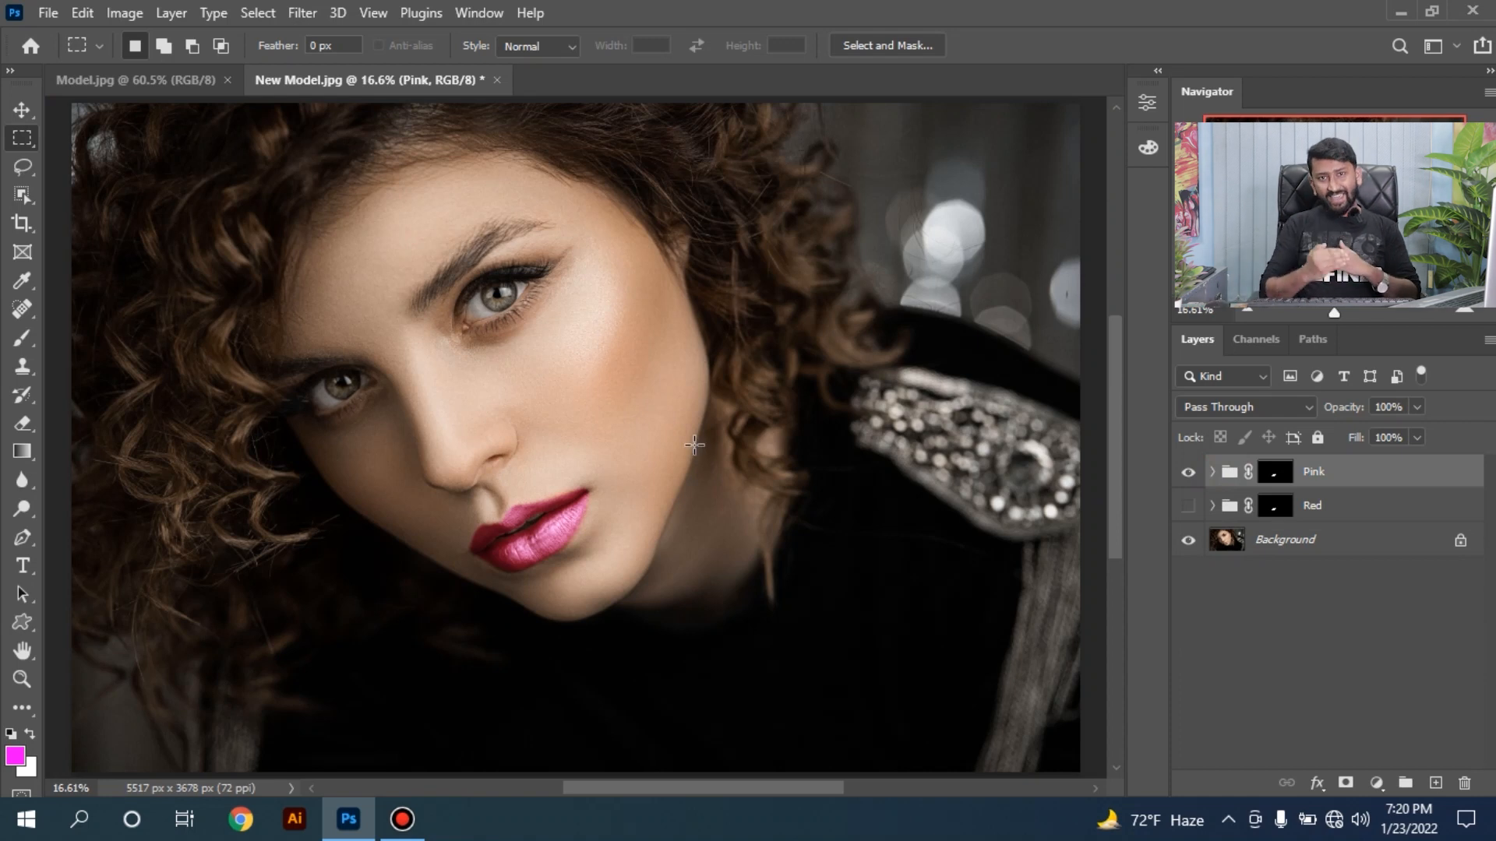